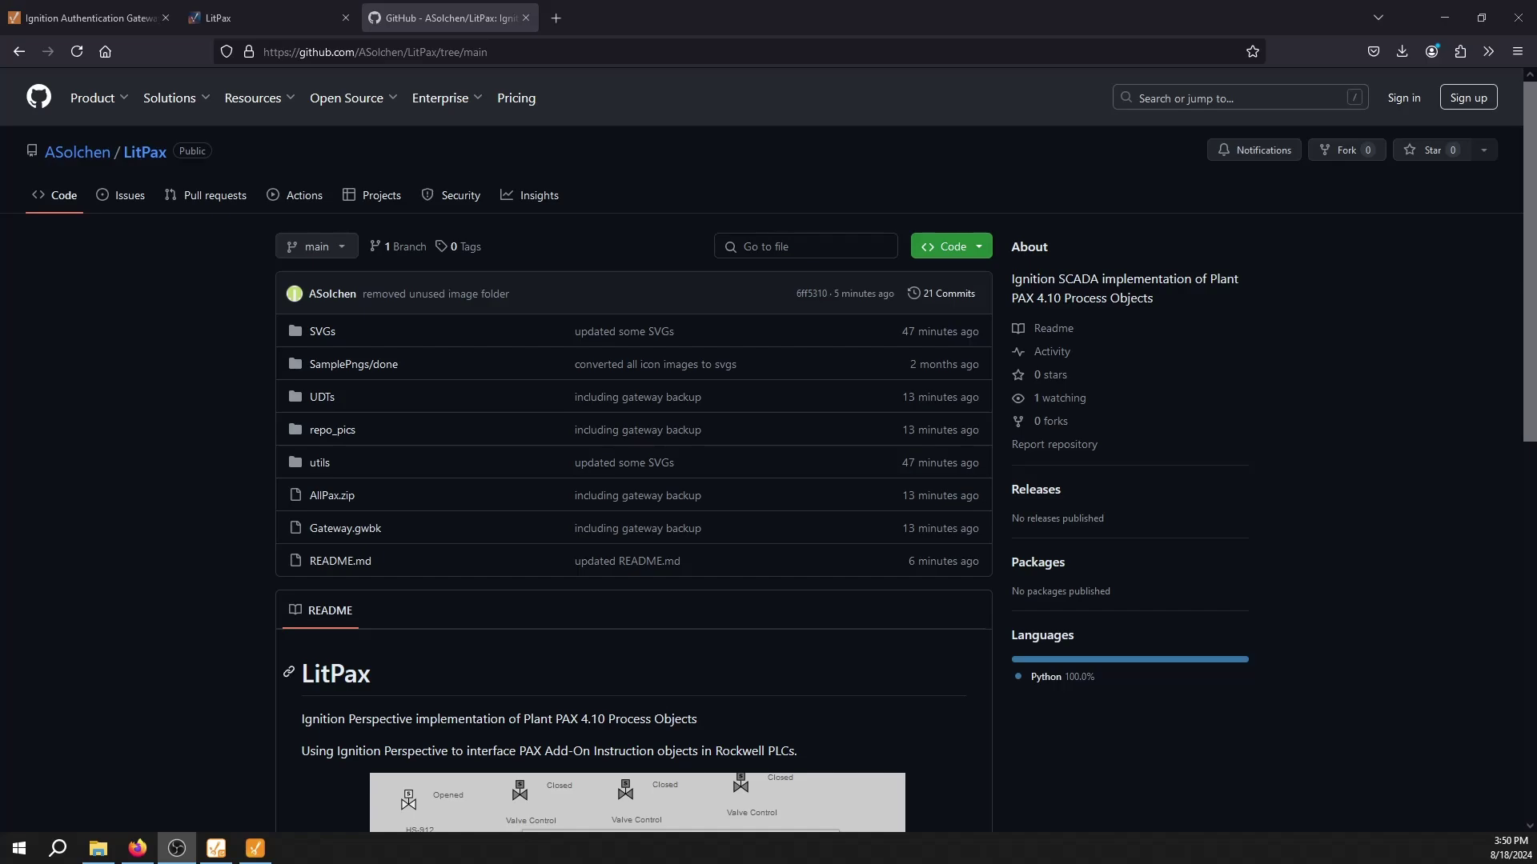
Examine the LitPax repository page, including its file list, README description, faceplate screenshot and gateway restore instructions
scroll(555, 497, "down", 3)
scroll(560, 684, "up", 1)
scroll(556, 655, "up", 1)
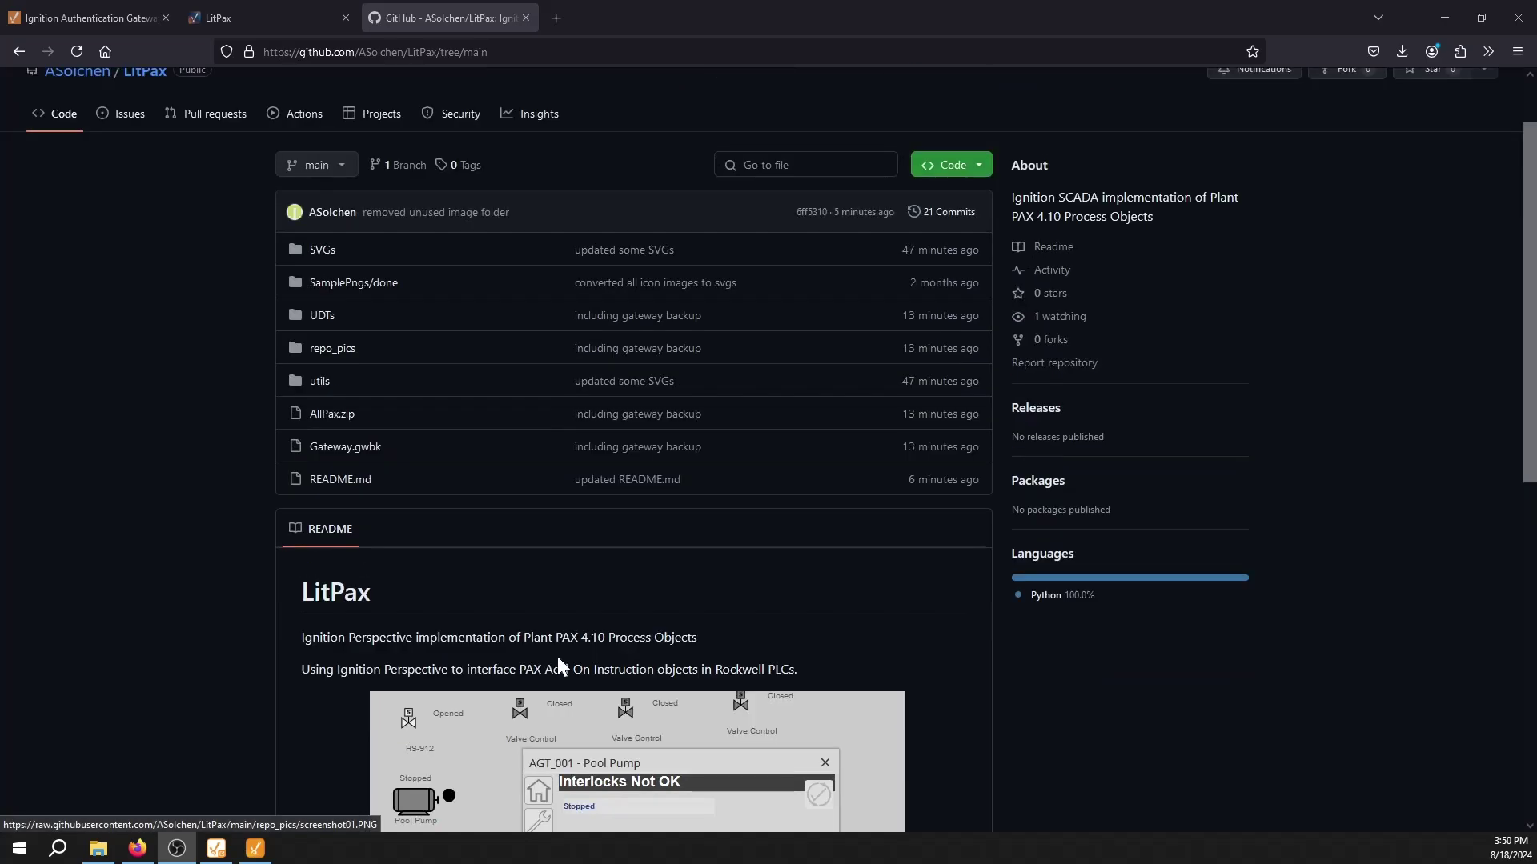
scroll(526, 562, "down", 1)
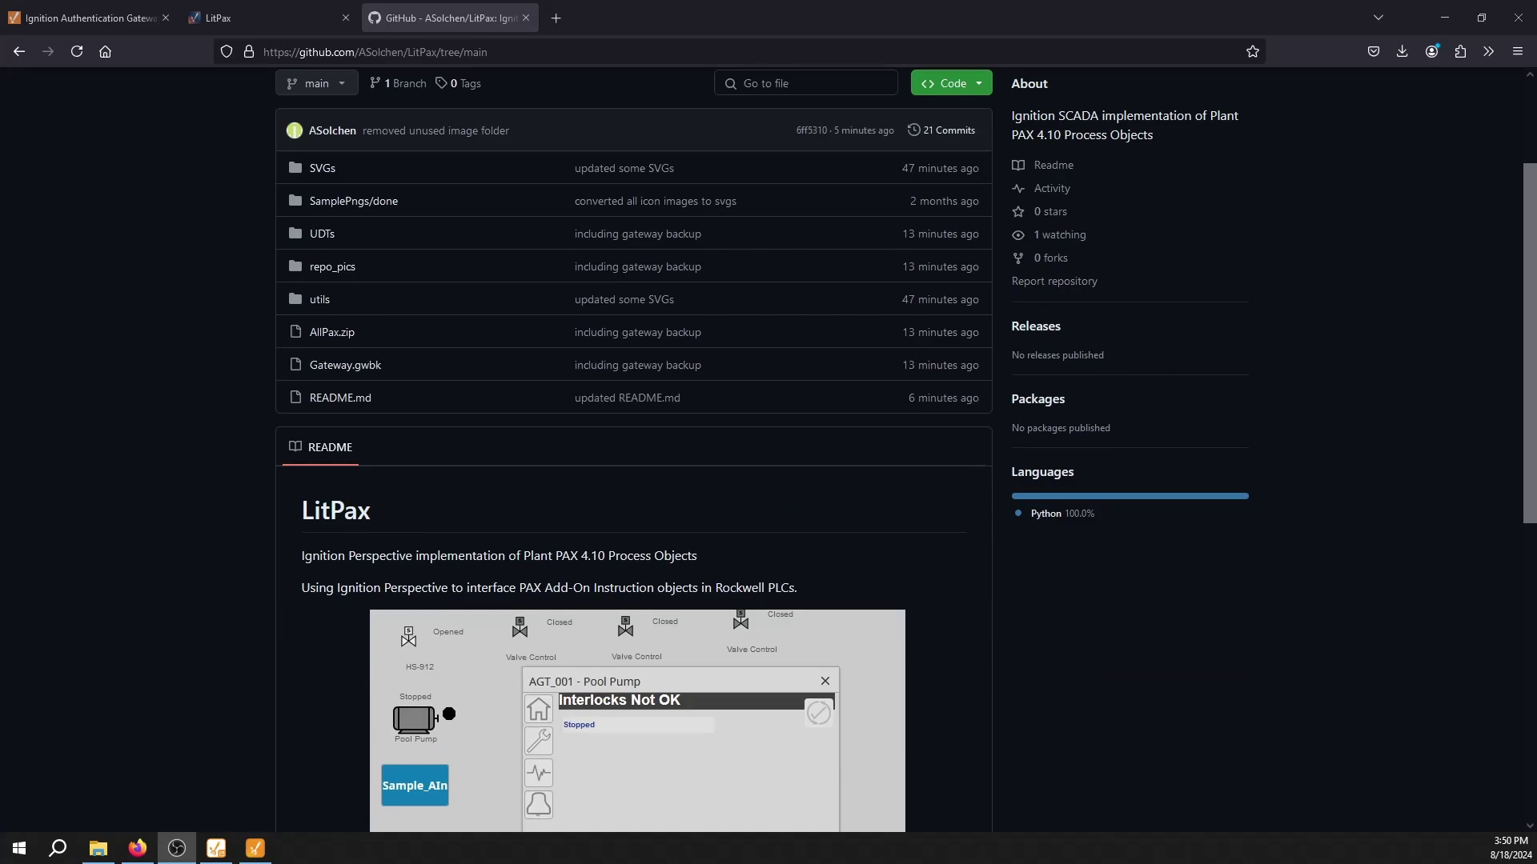
scroll(532, 612, "down", 5)
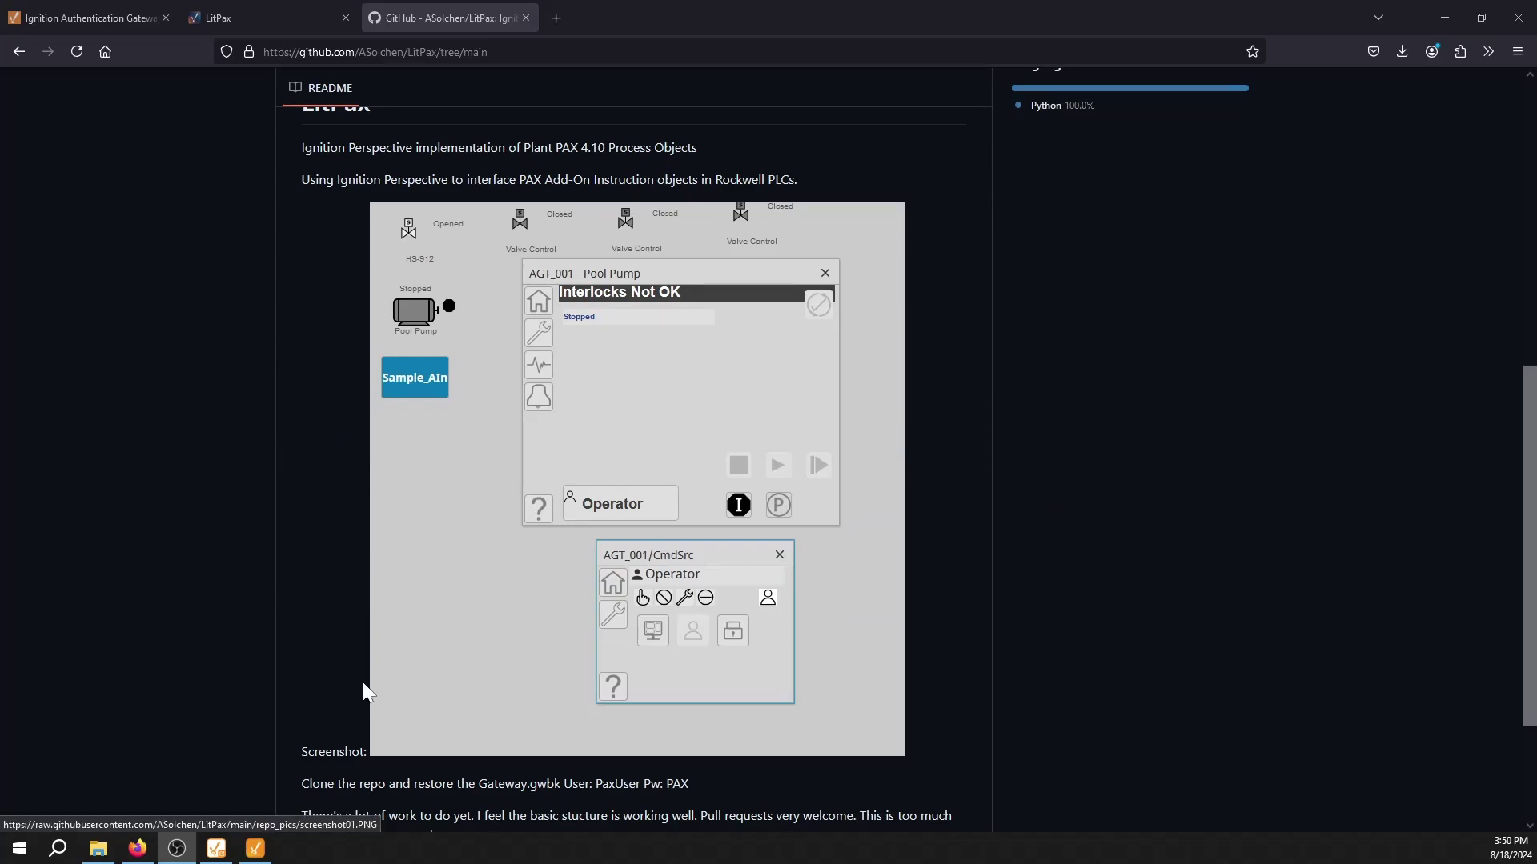
scroll(357, 691, "up", 3)
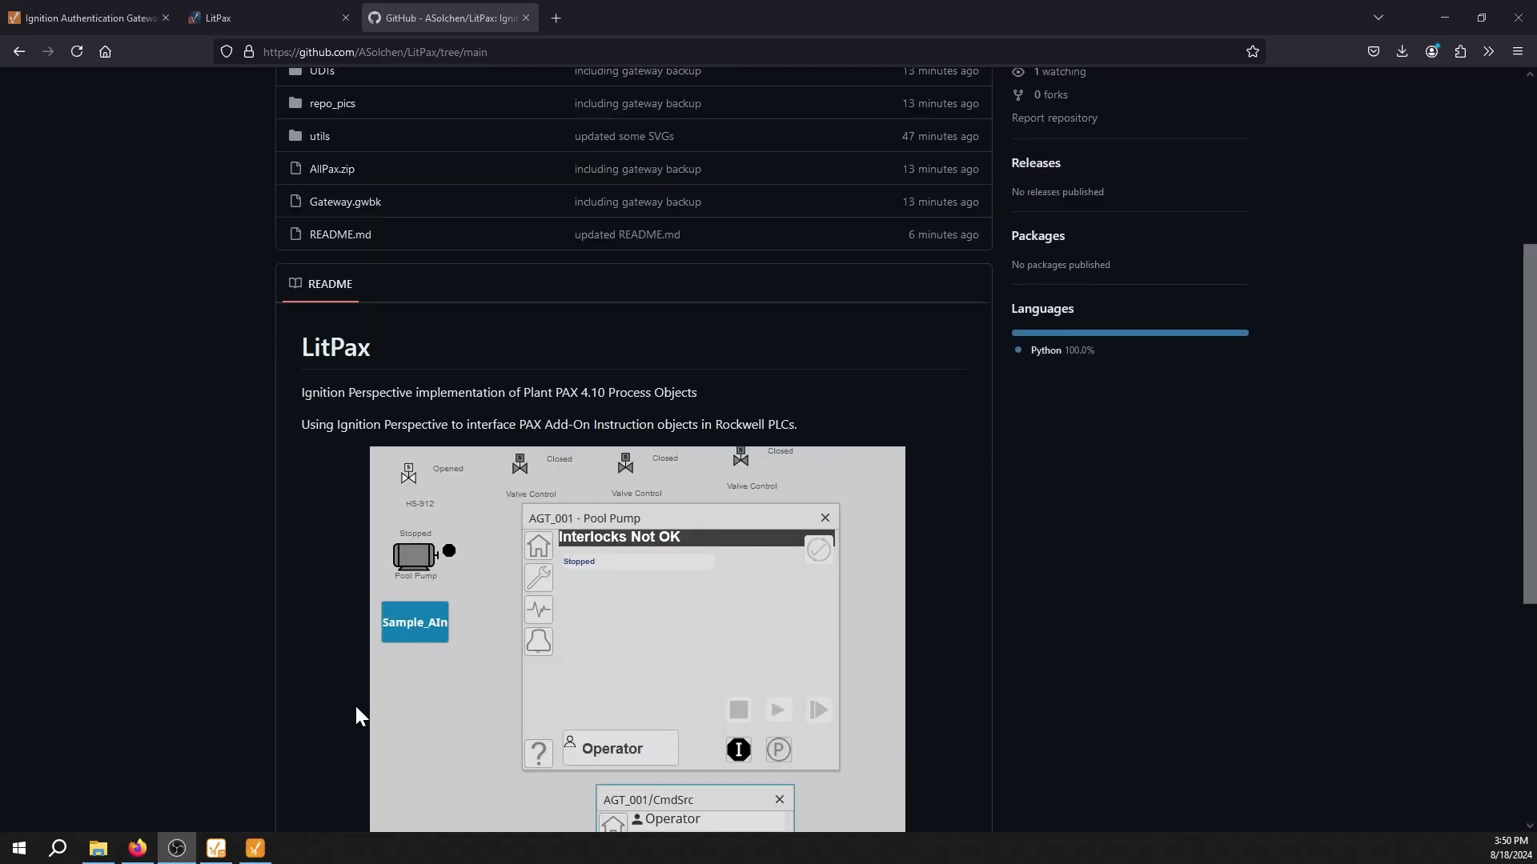
scroll(356, 704, "up", 4)
scroll(355, 701, "down", 4)
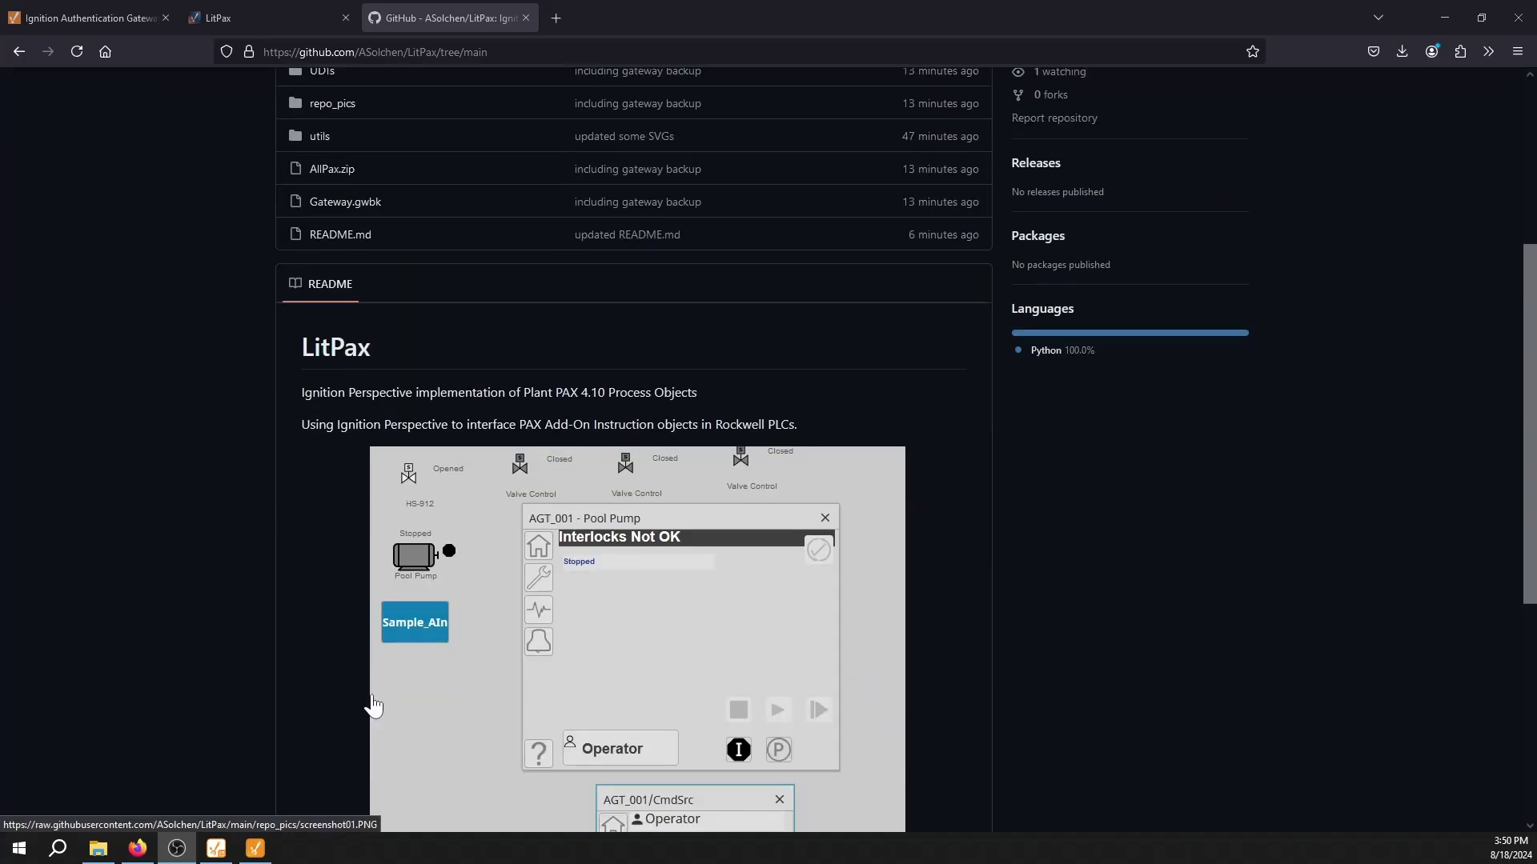
scroll(614, 733, "down", 3)
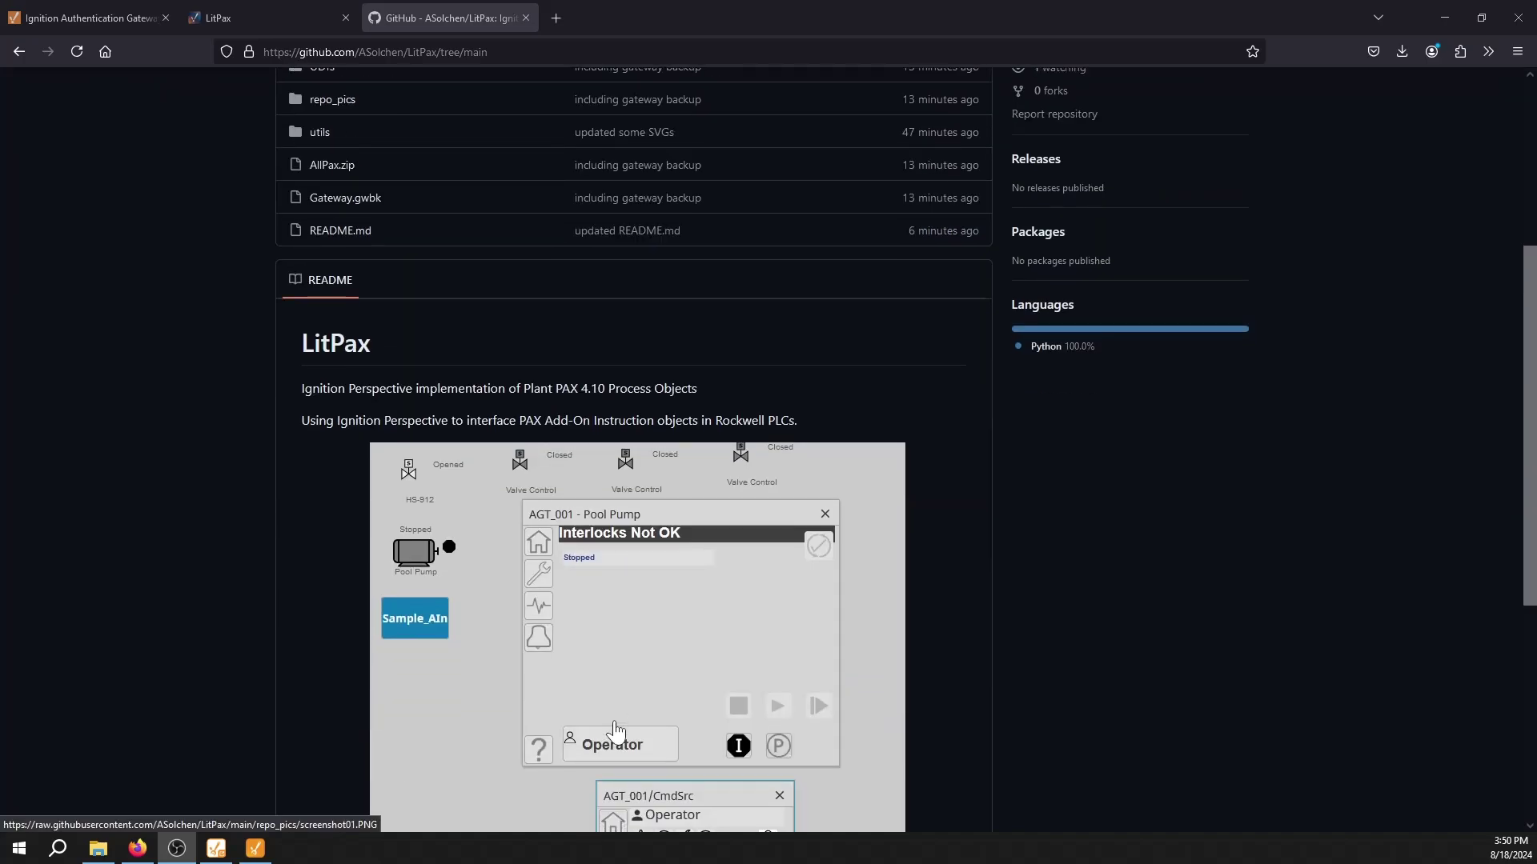
scroll(615, 732, "up", 7)
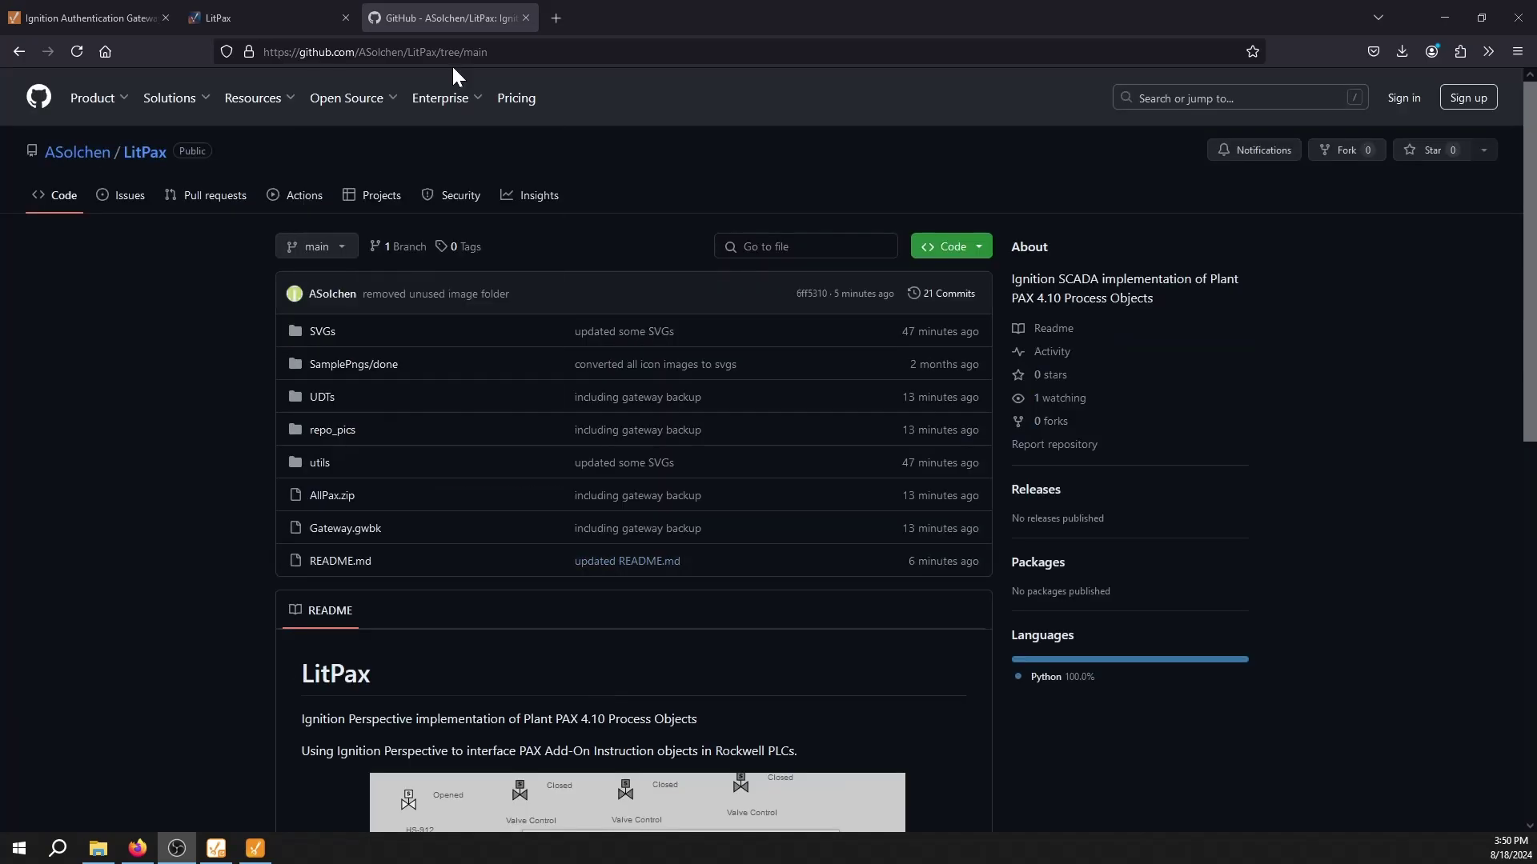
scroll(713, 704, "down", 5)
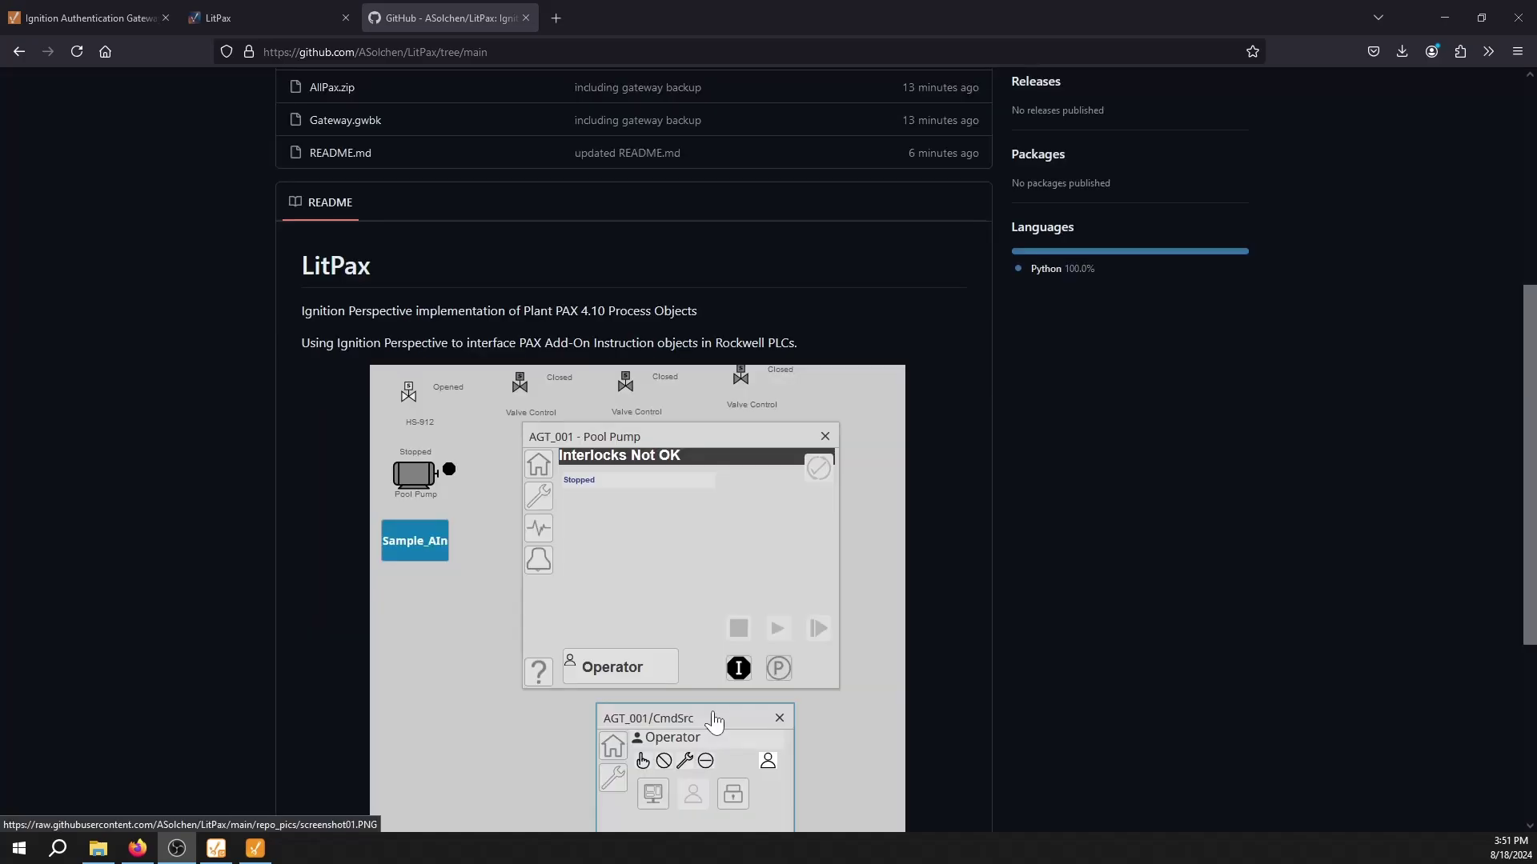
scroll(712, 725, "down", 2)
scroll(710, 729, "up", 3)
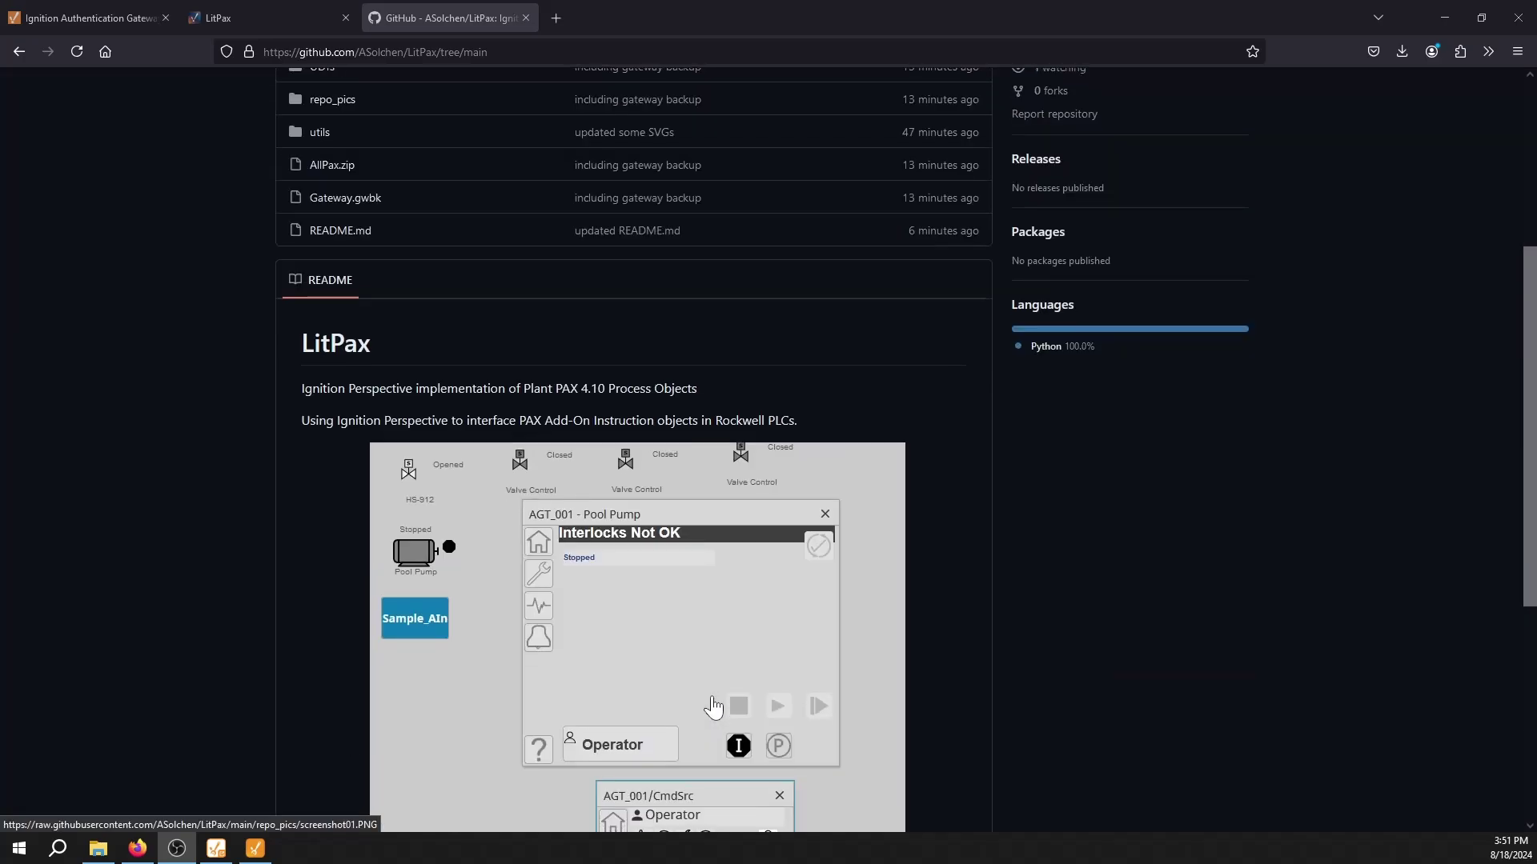
scroll(715, 713, "down", 2)
scroll(715, 707, "up", 1)
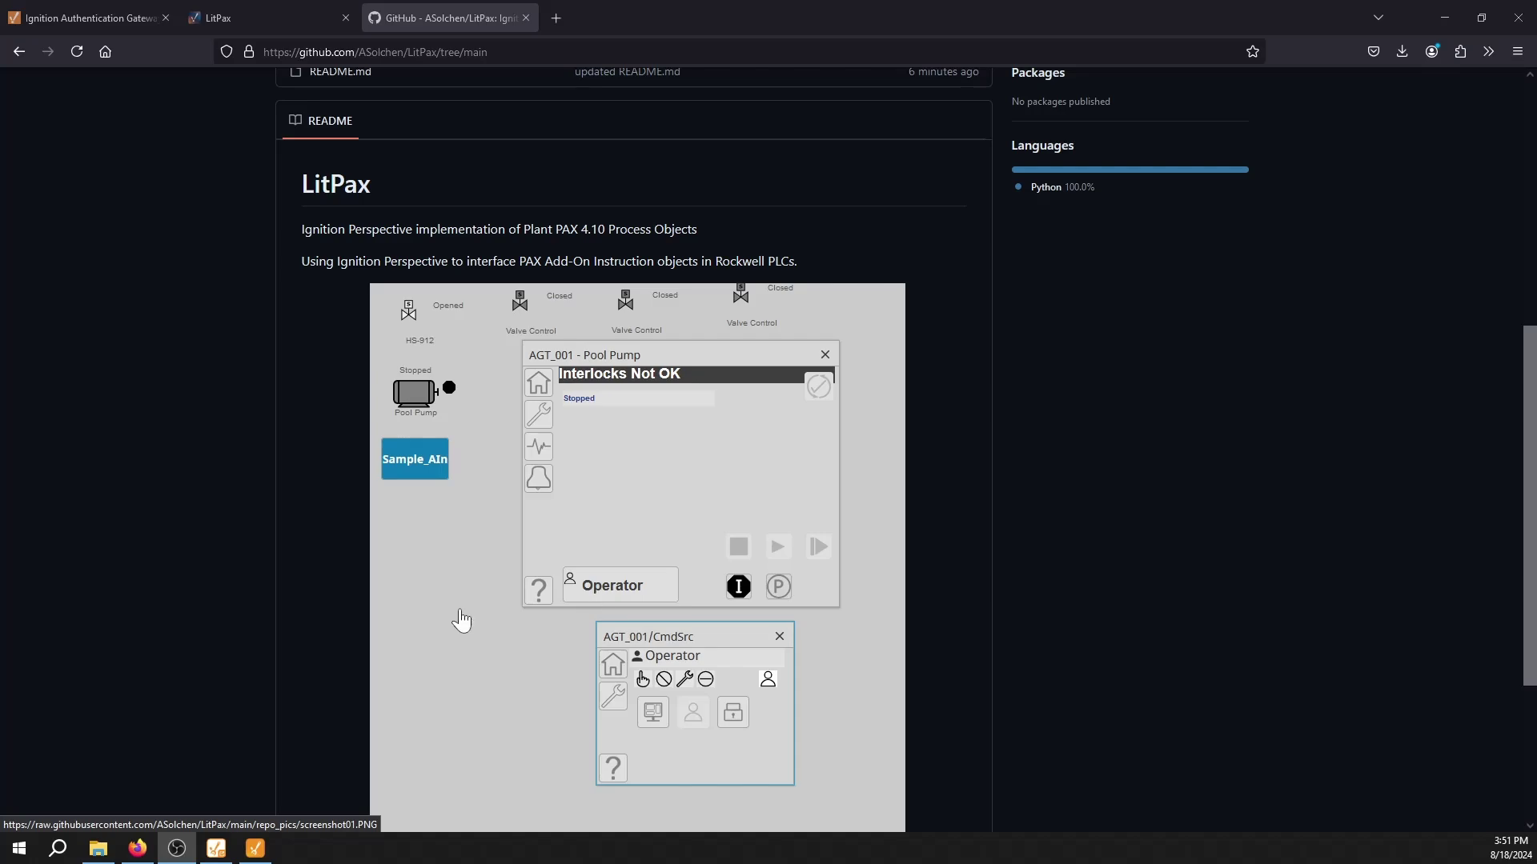
scroll(683, 619, "up", 3)
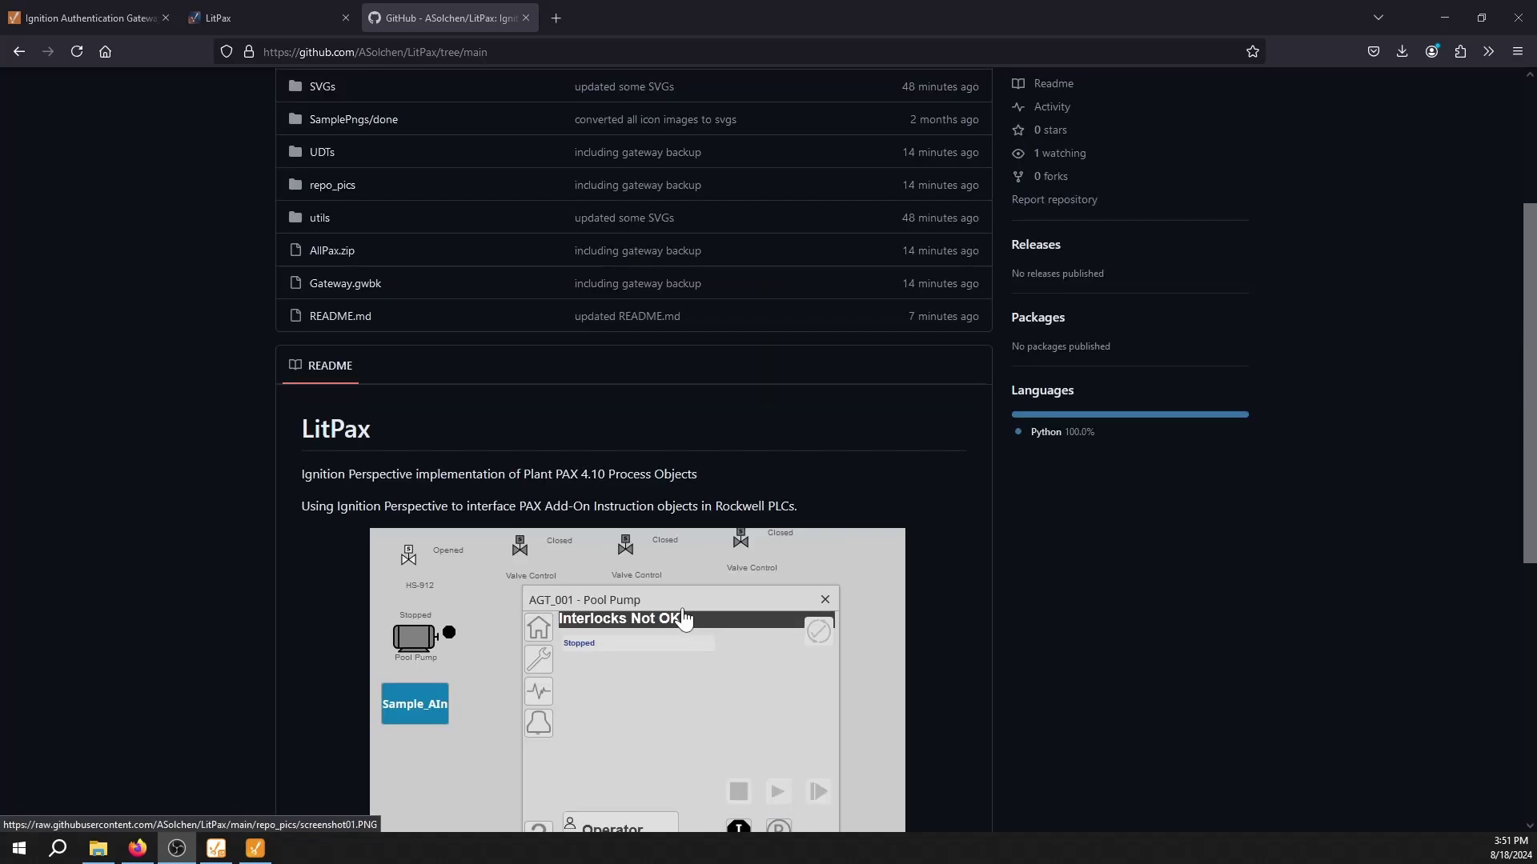
scroll(682, 618, "down", 2)
scroll(683, 623, "down", 3)
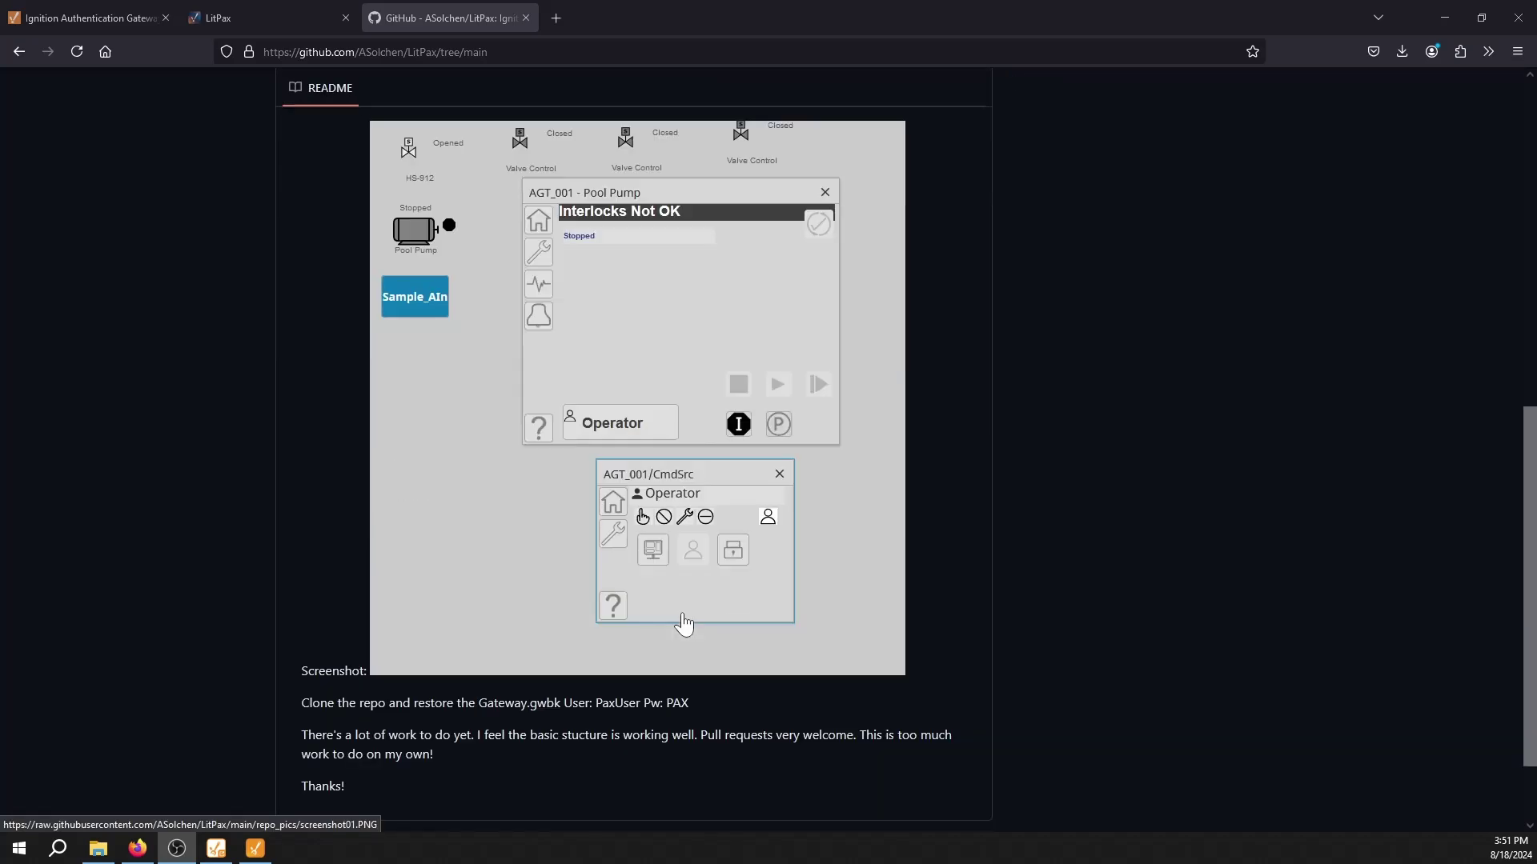
scroll(682, 623, "up", 3)
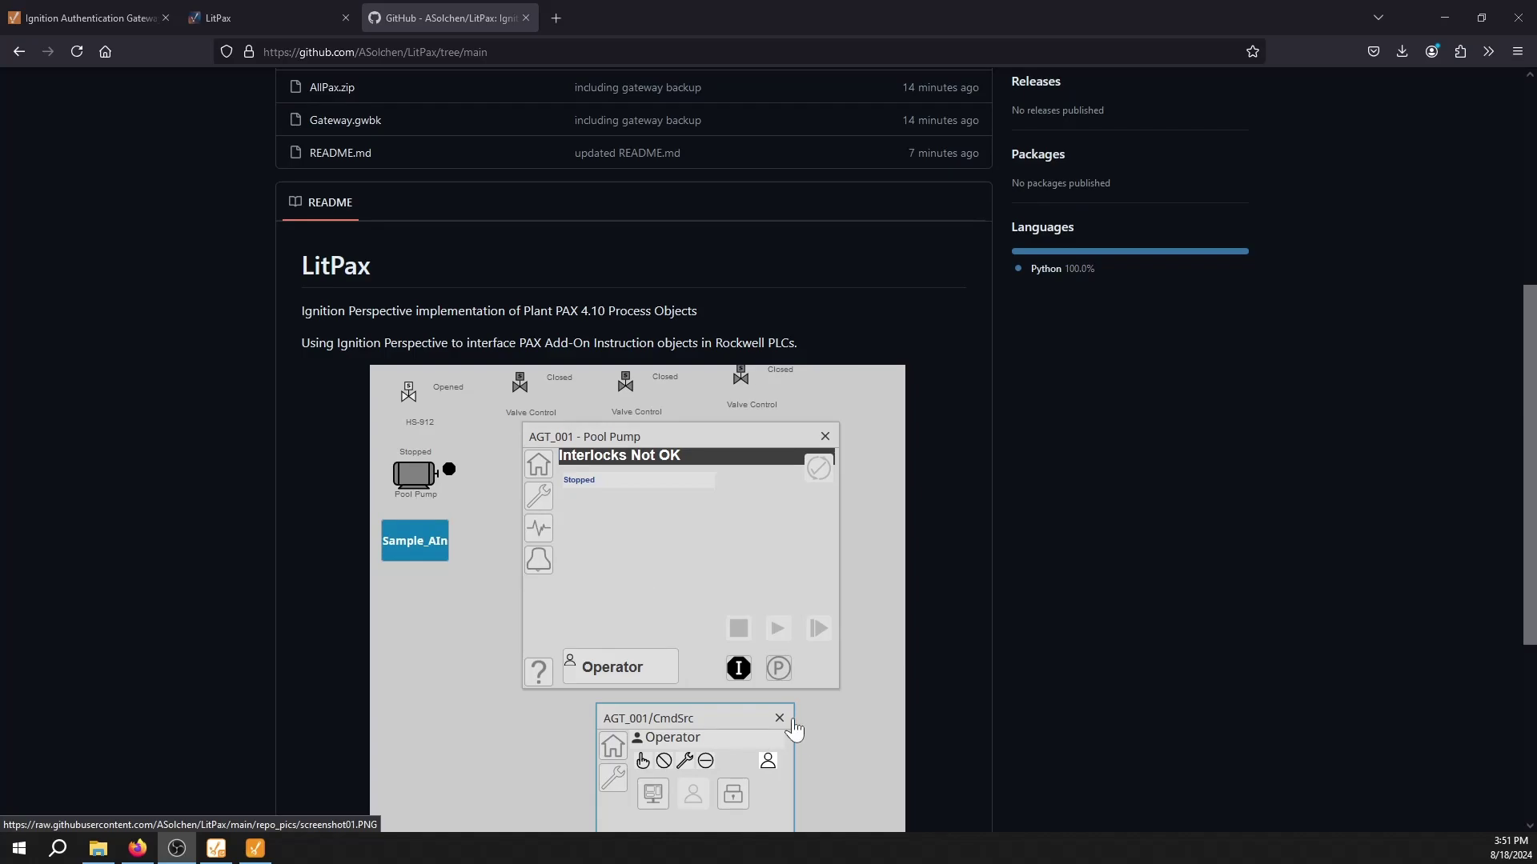
scroll(795, 730, "down", 1)
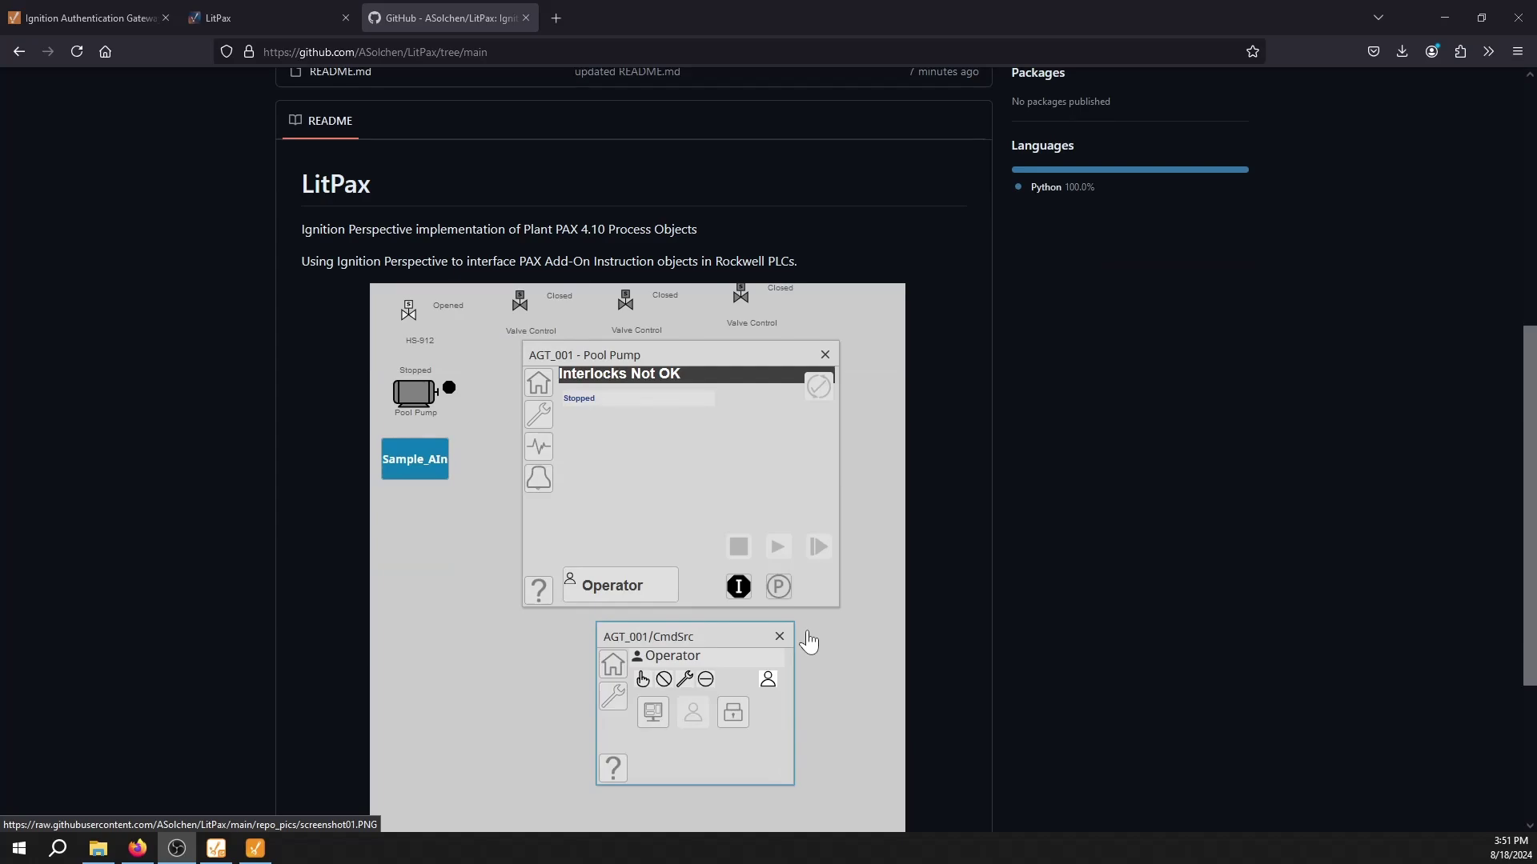
scroll(807, 647, "down", 3)
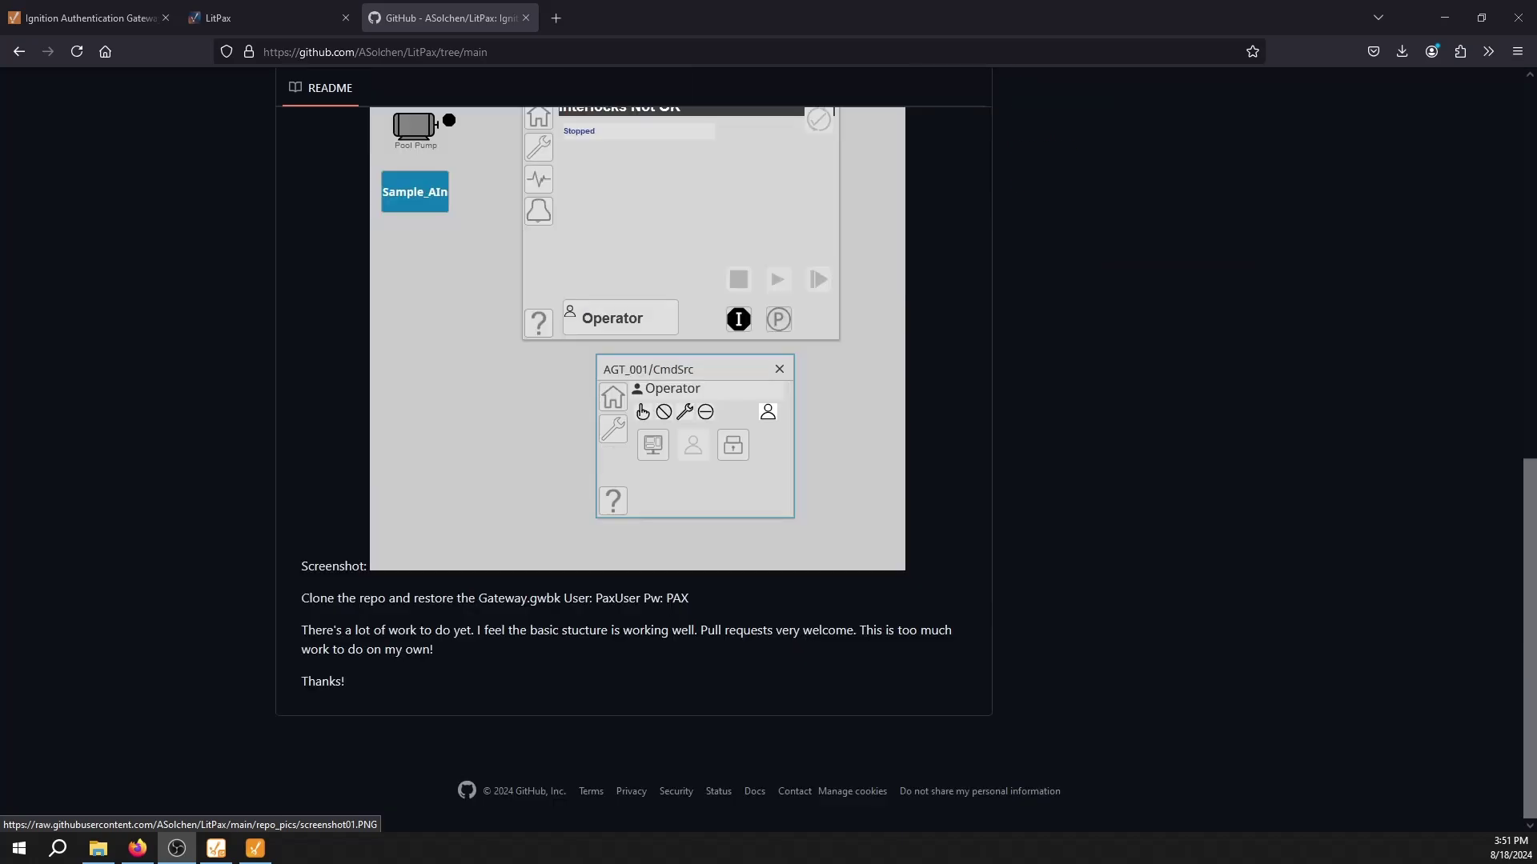
scroll(803, 645, "up", 4)
scroll(800, 604, "up", 4)
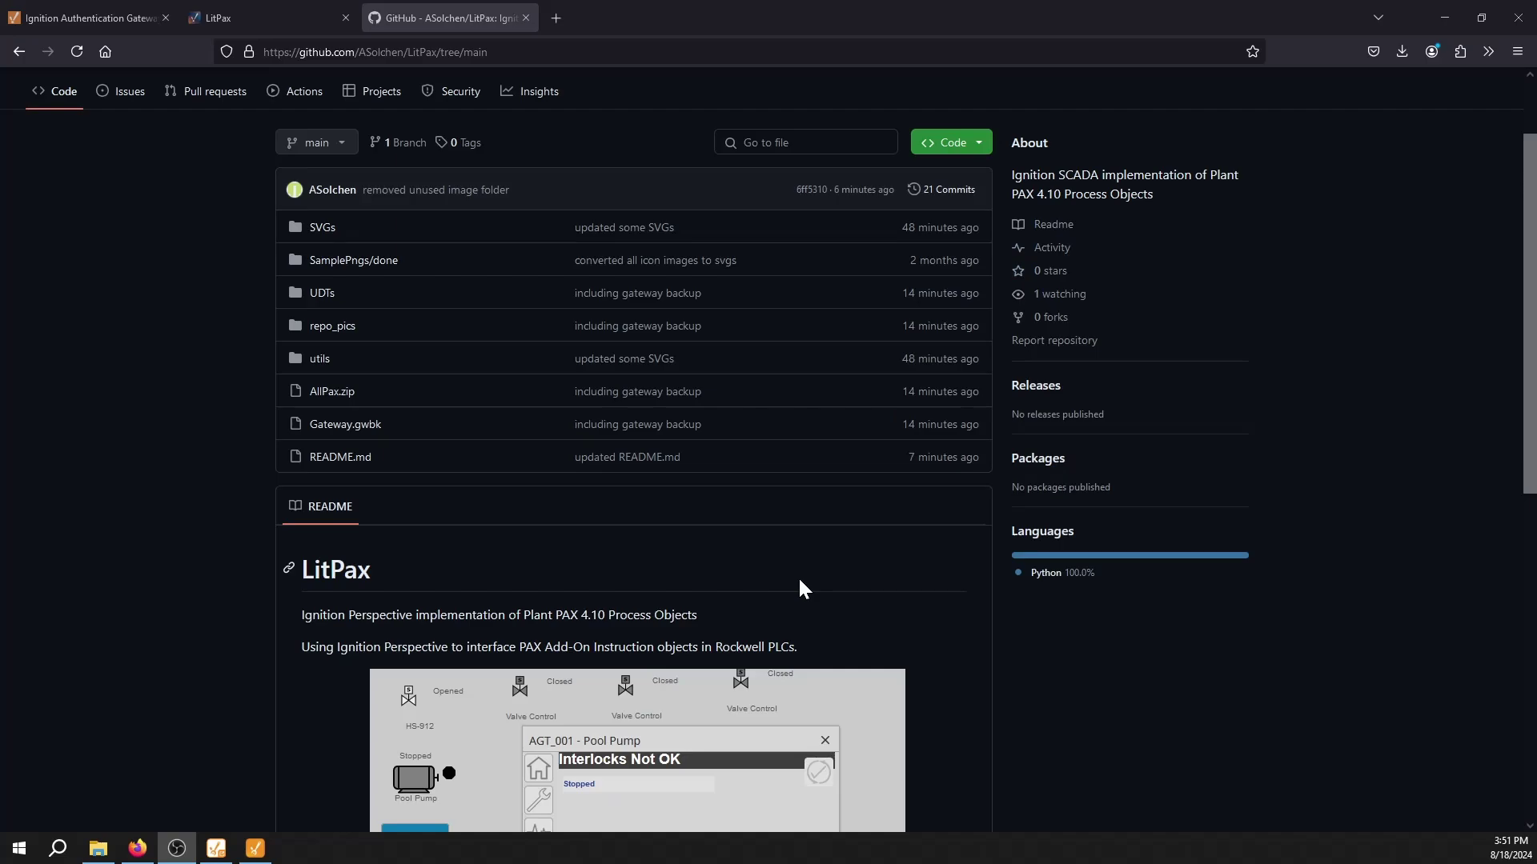
scroll(799, 580, "down", 5)
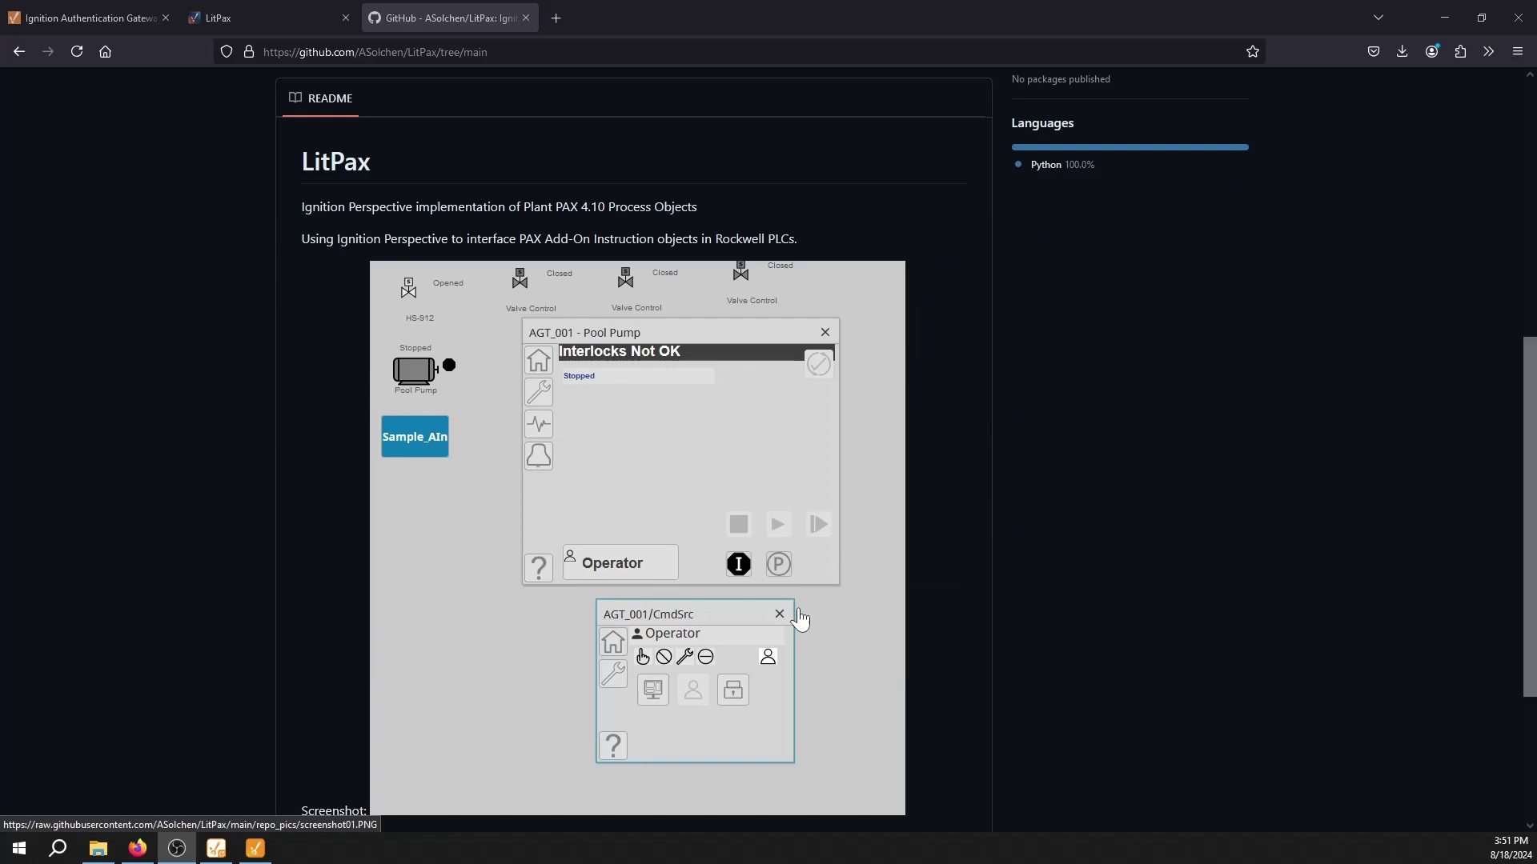
scroll(800, 618, "up", 4)
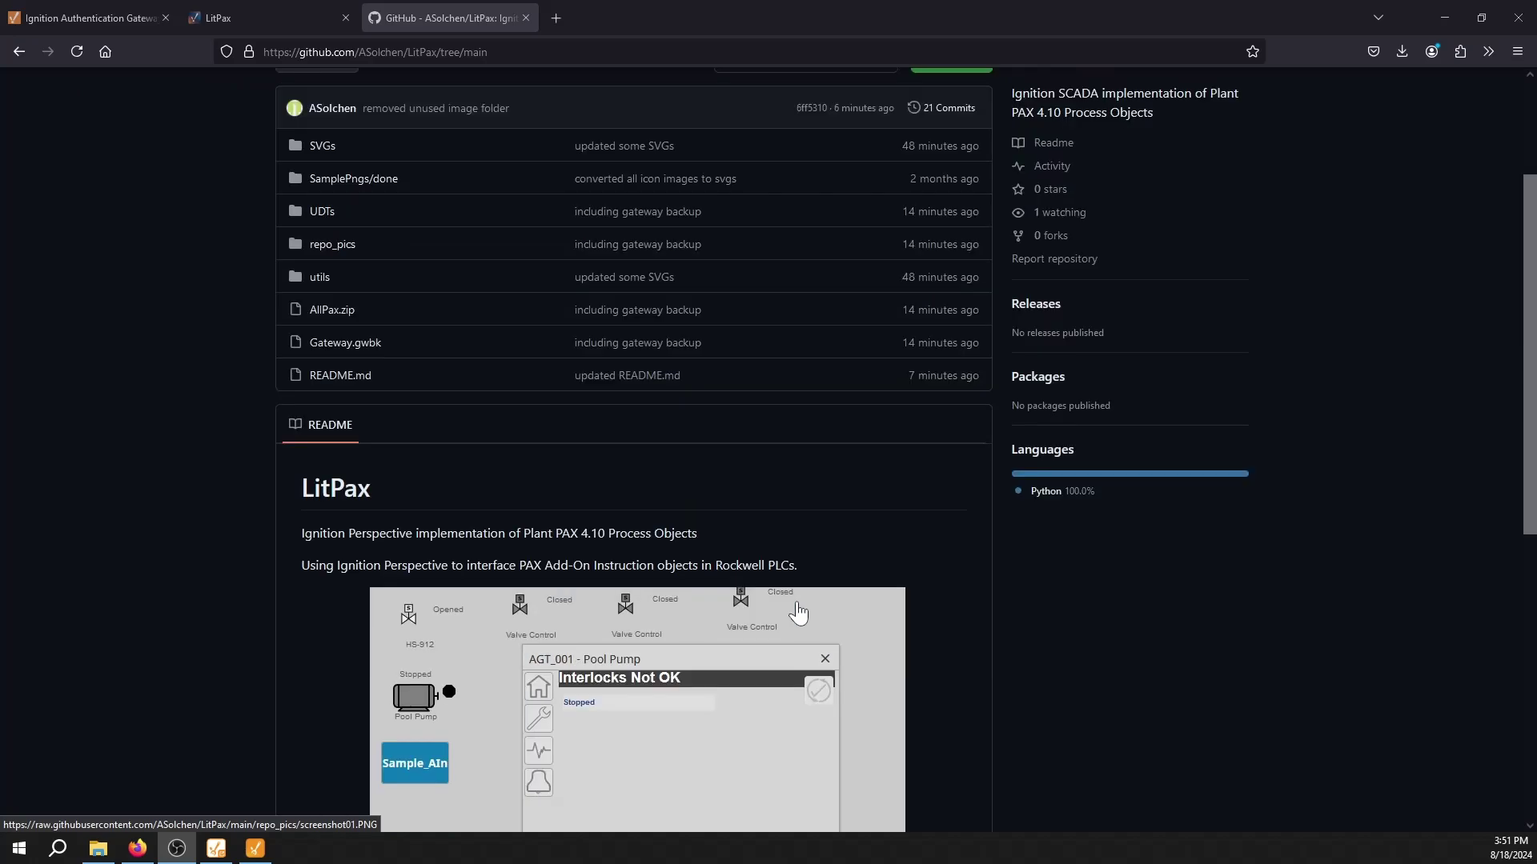
scroll(798, 613, "down", 3)
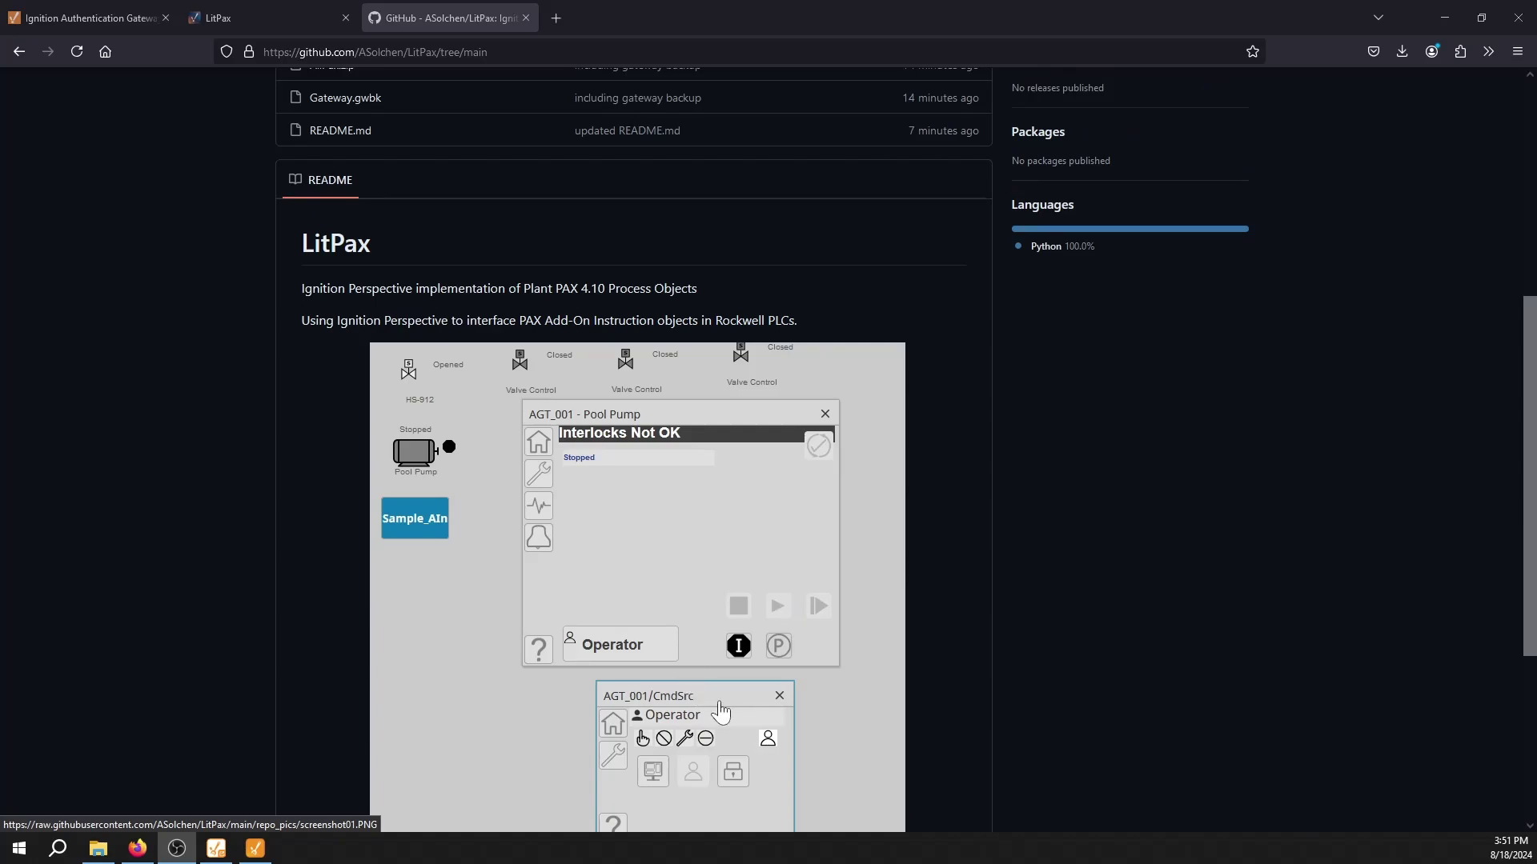
scroll(515, 582, "up", 3)
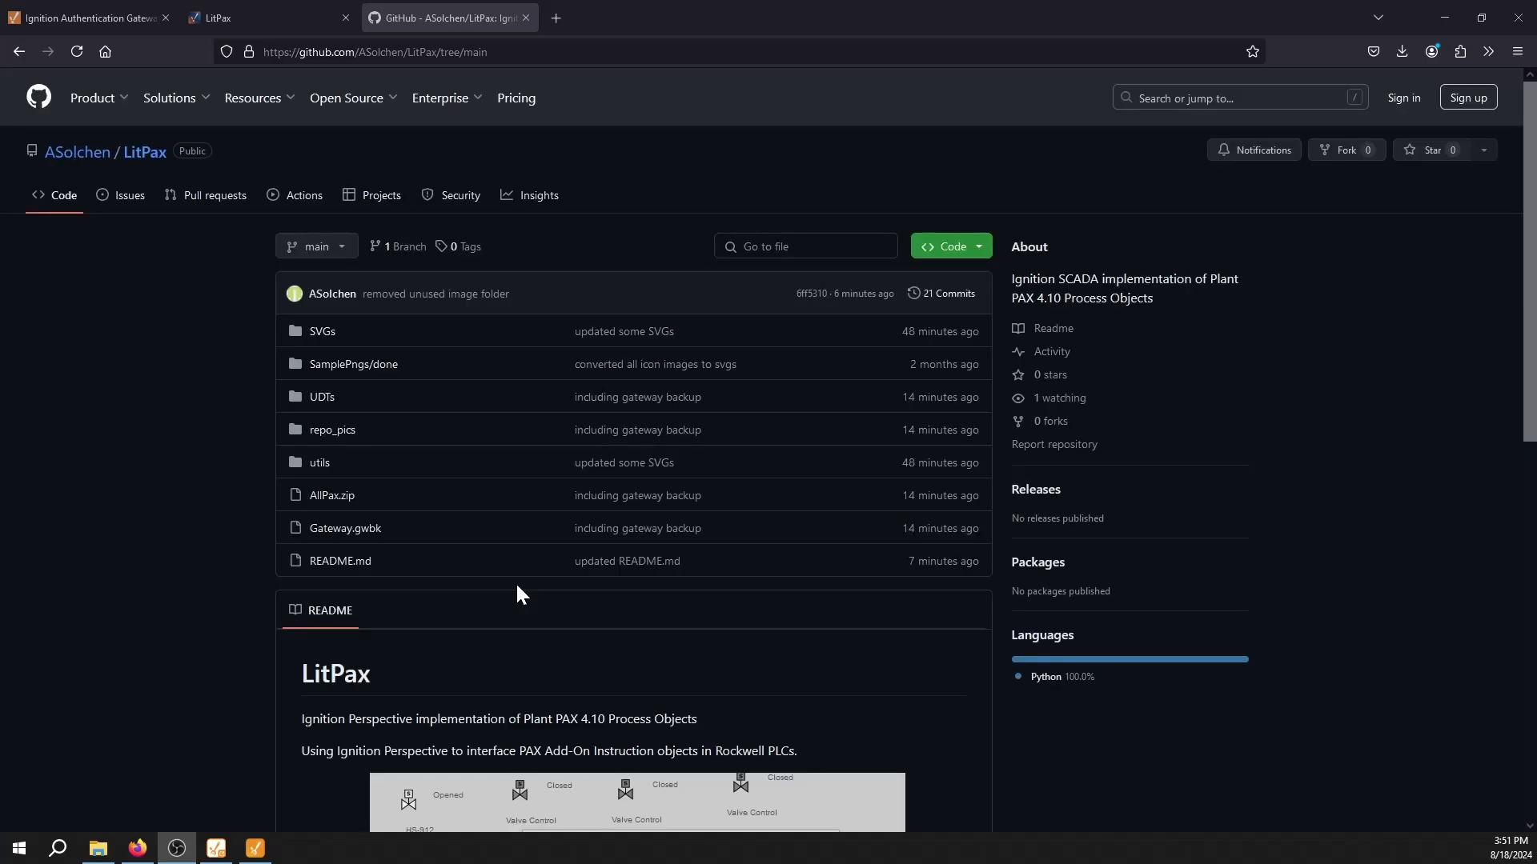
scroll(519, 608, "down", 6)
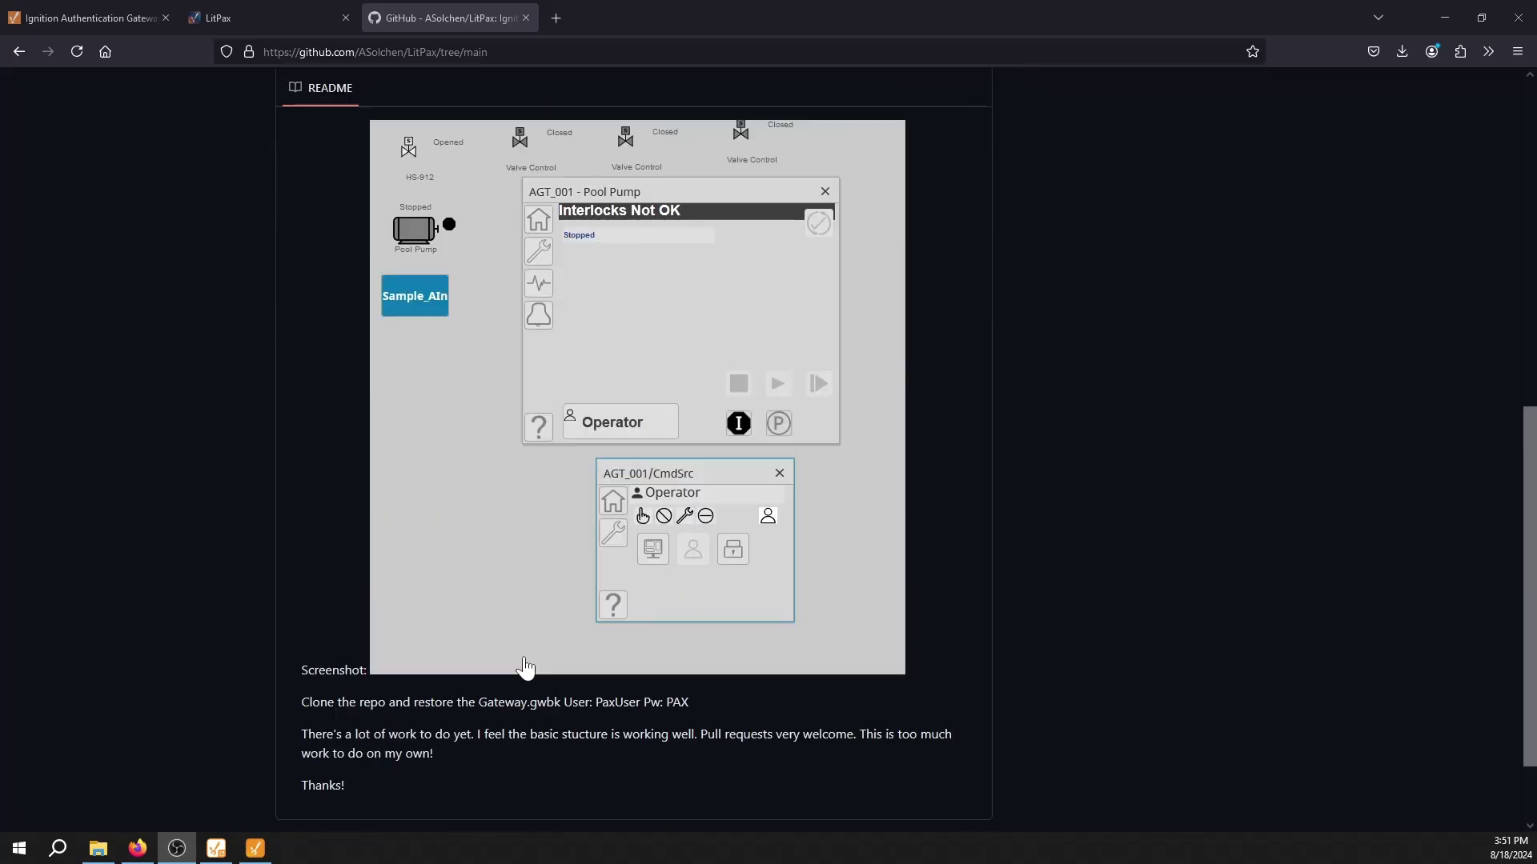
scroll(525, 668, "up", 3)
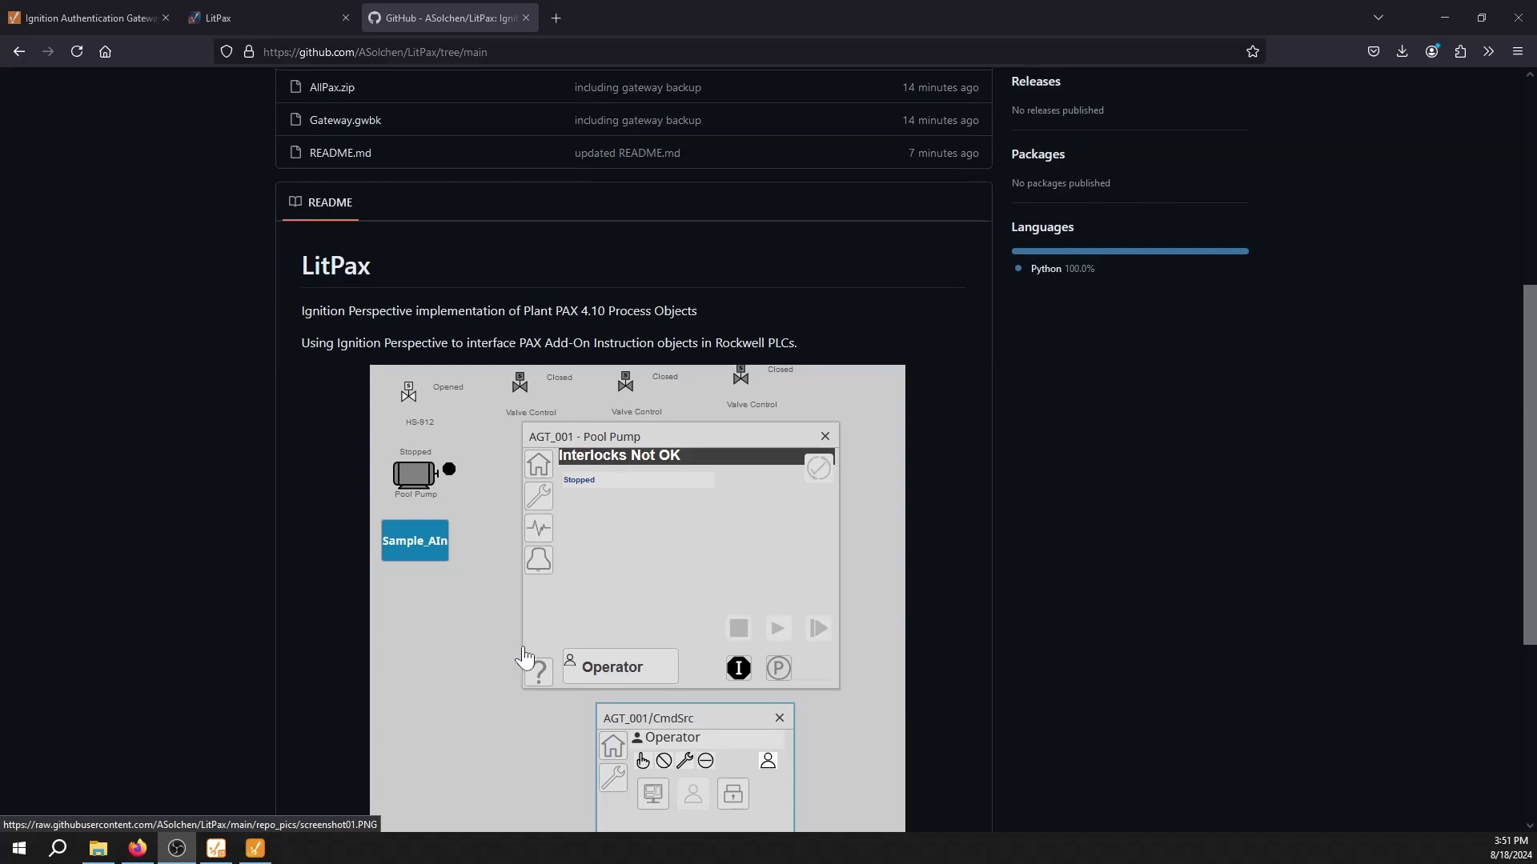
scroll(524, 658, "up", 1)
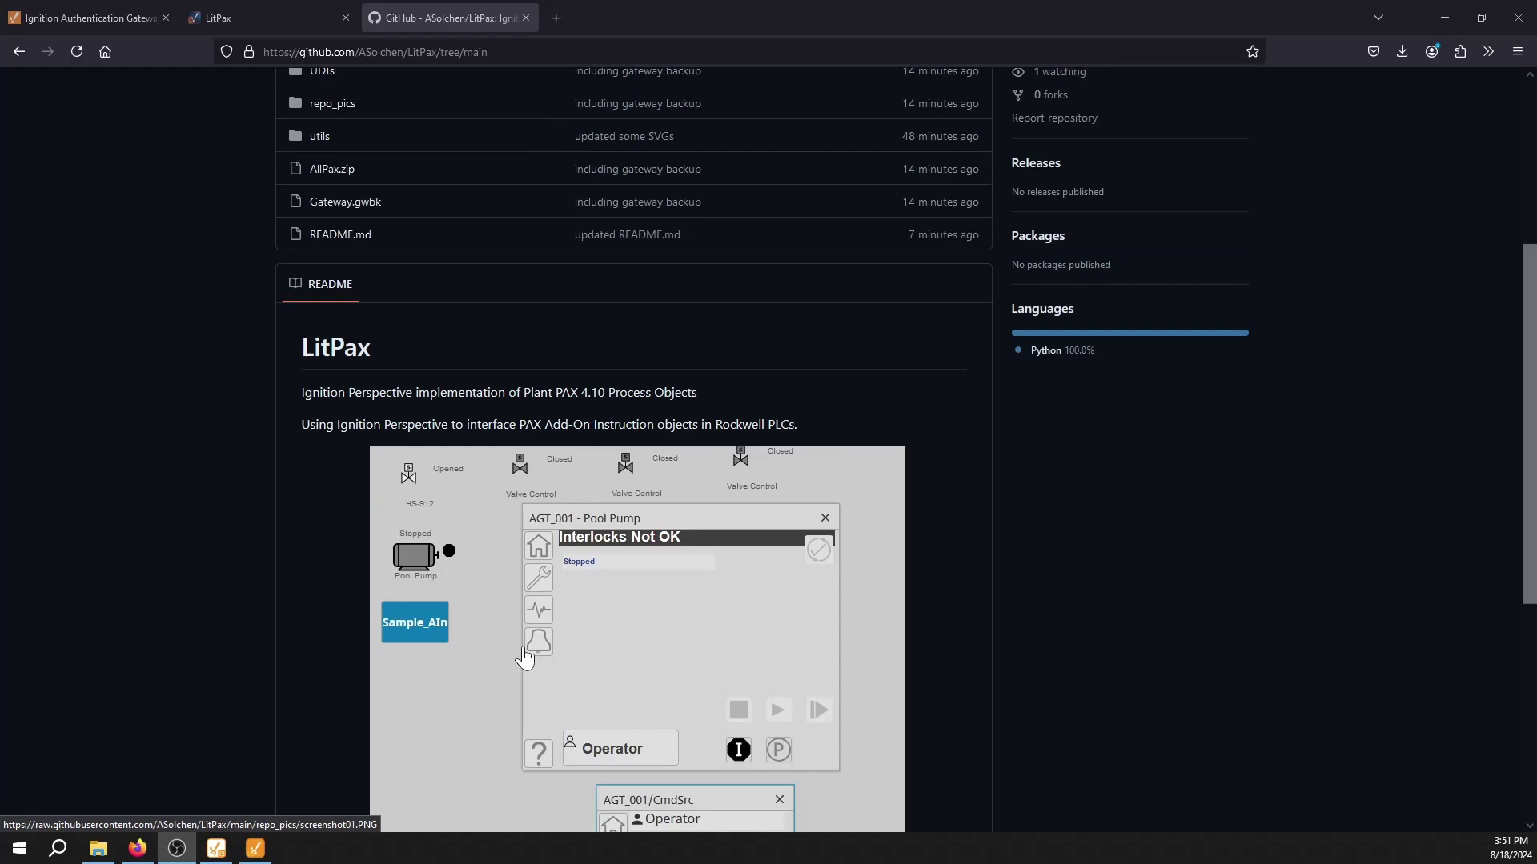
scroll(528, 661, "up", 1)
scroll(600, 700, "down", 3)
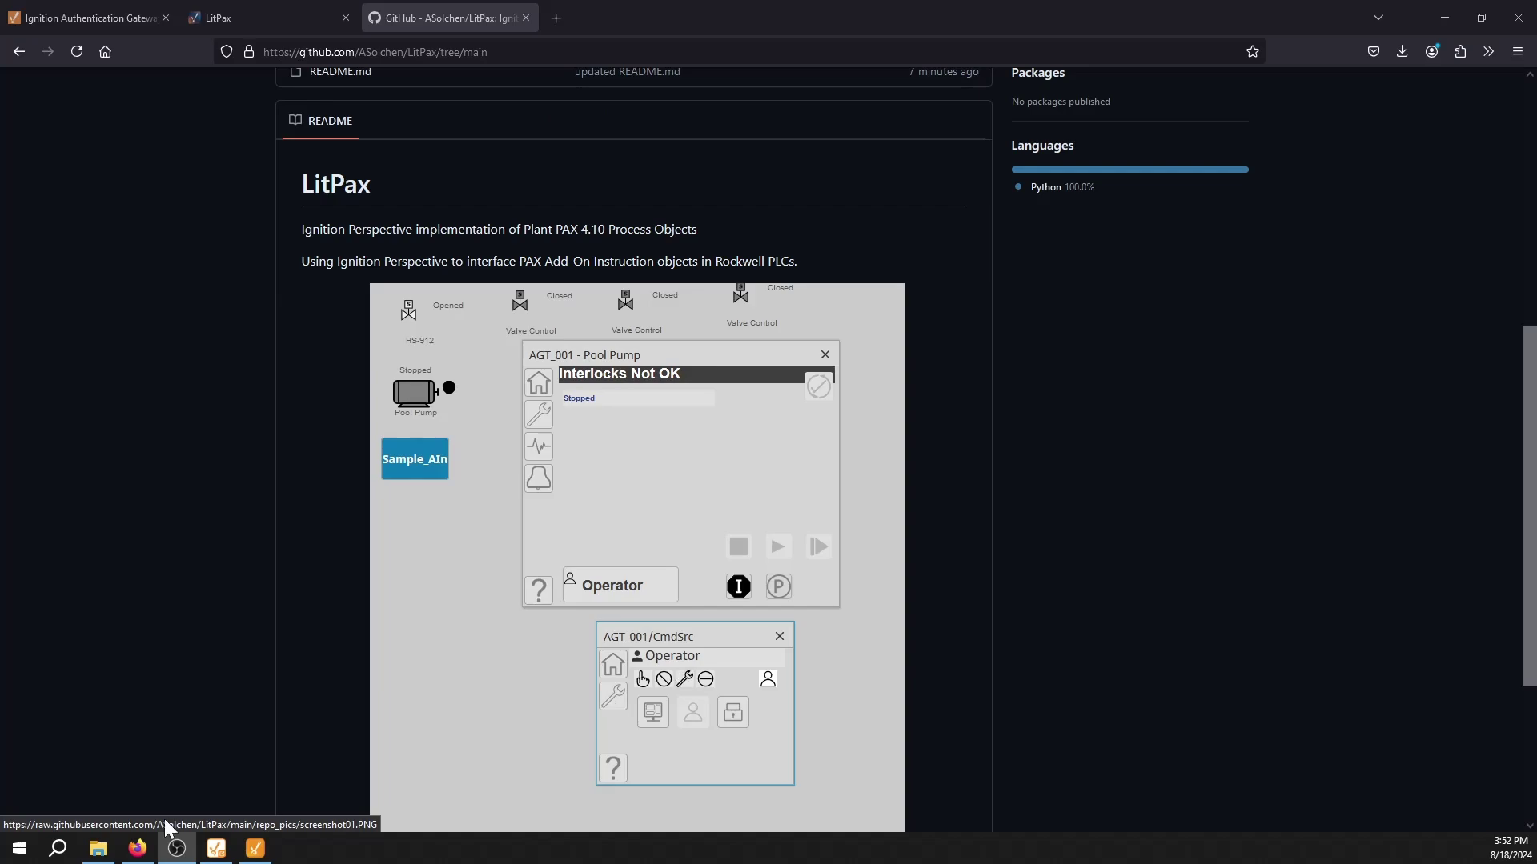
Switch to Ignition Designer, collapse the Main view's component tree and make the project browser taller
left_click(255, 848)
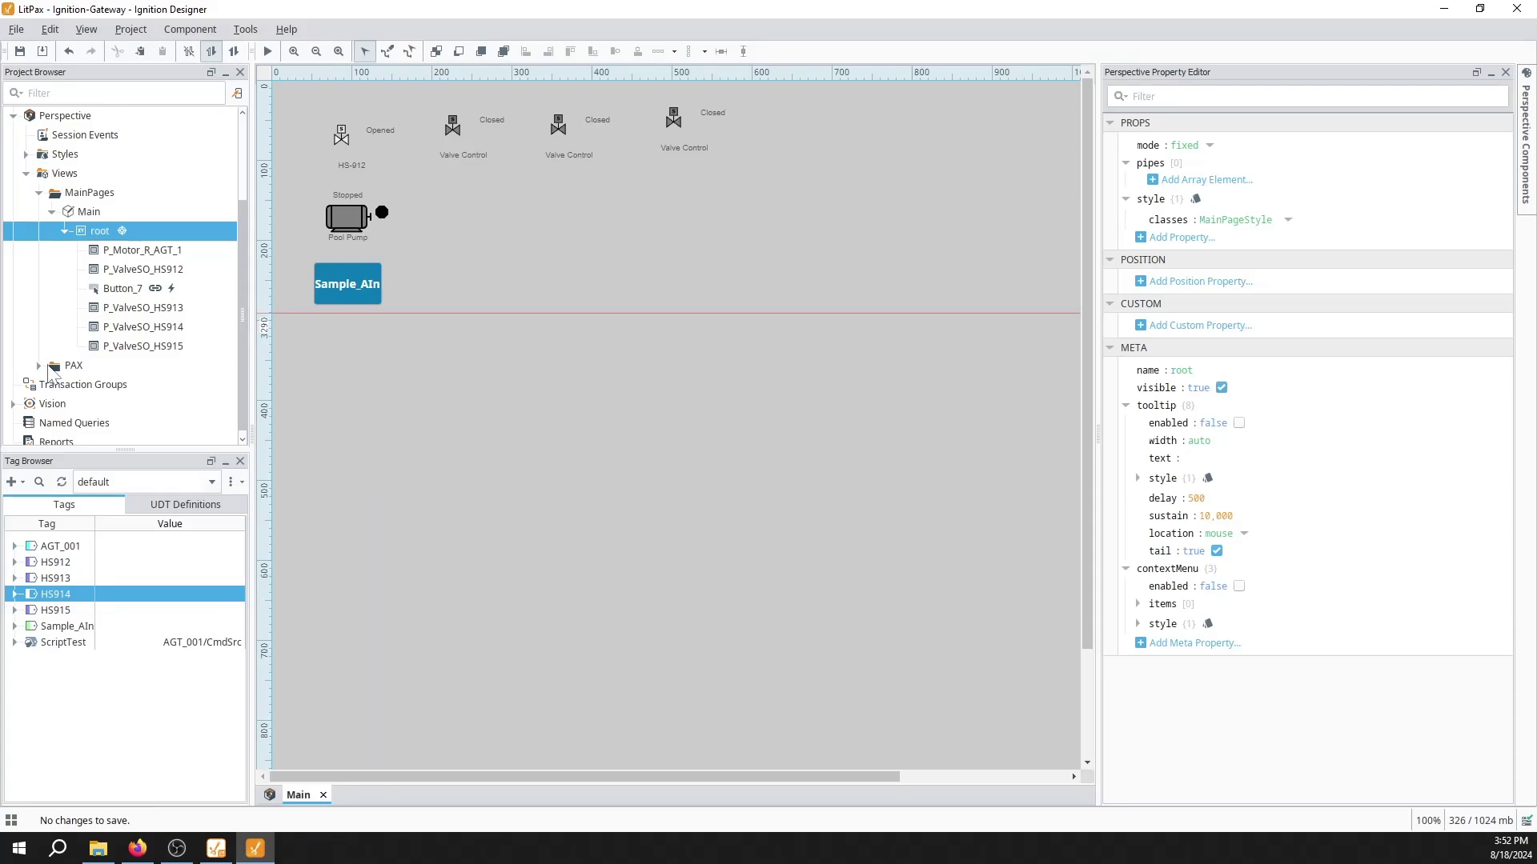
scroll(193, 402, "up", 2)
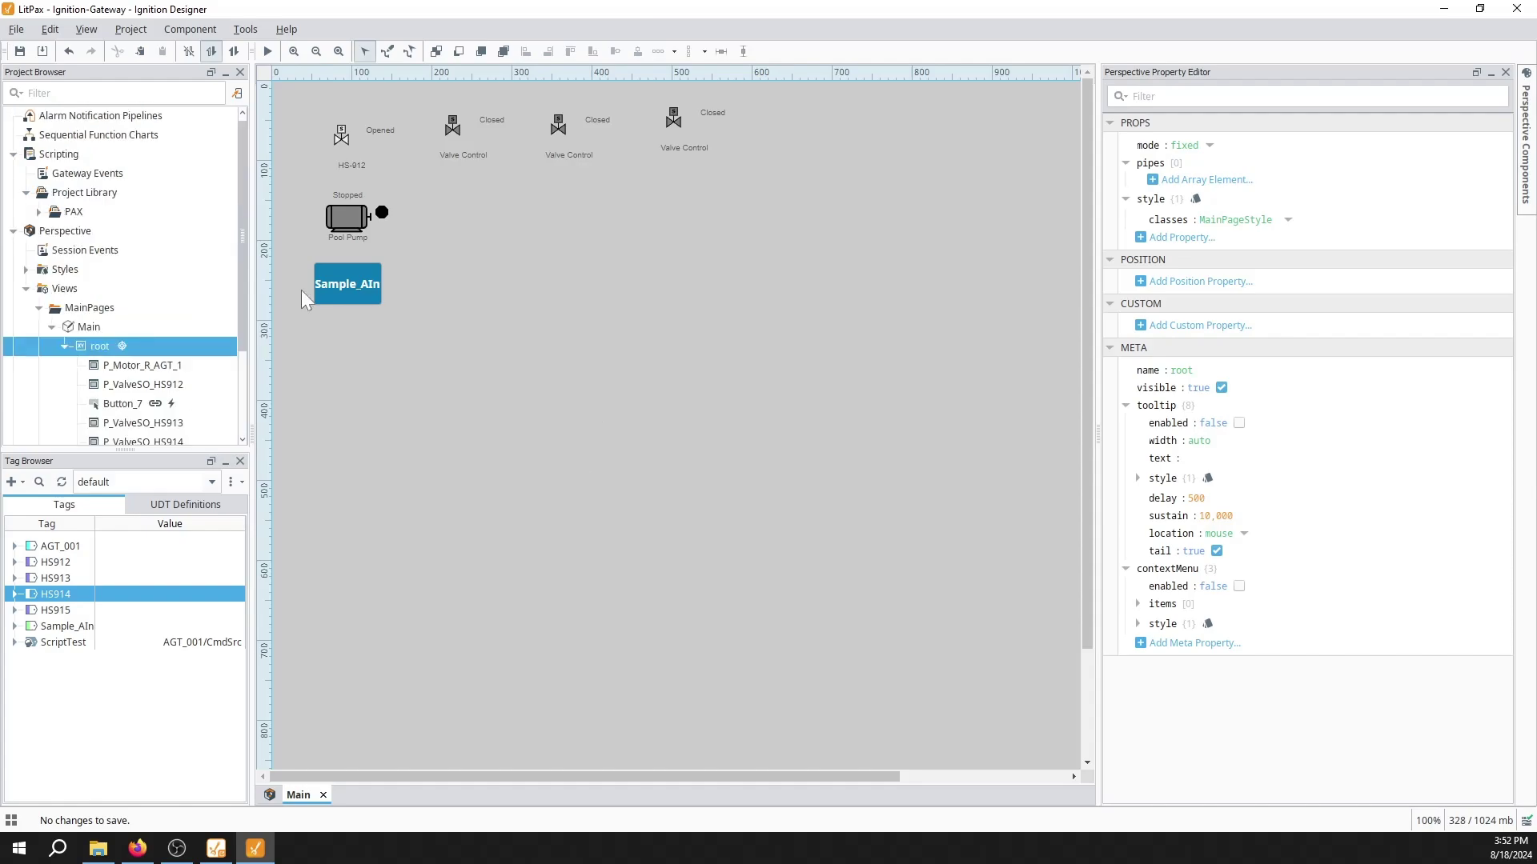
left_click(48, 328)
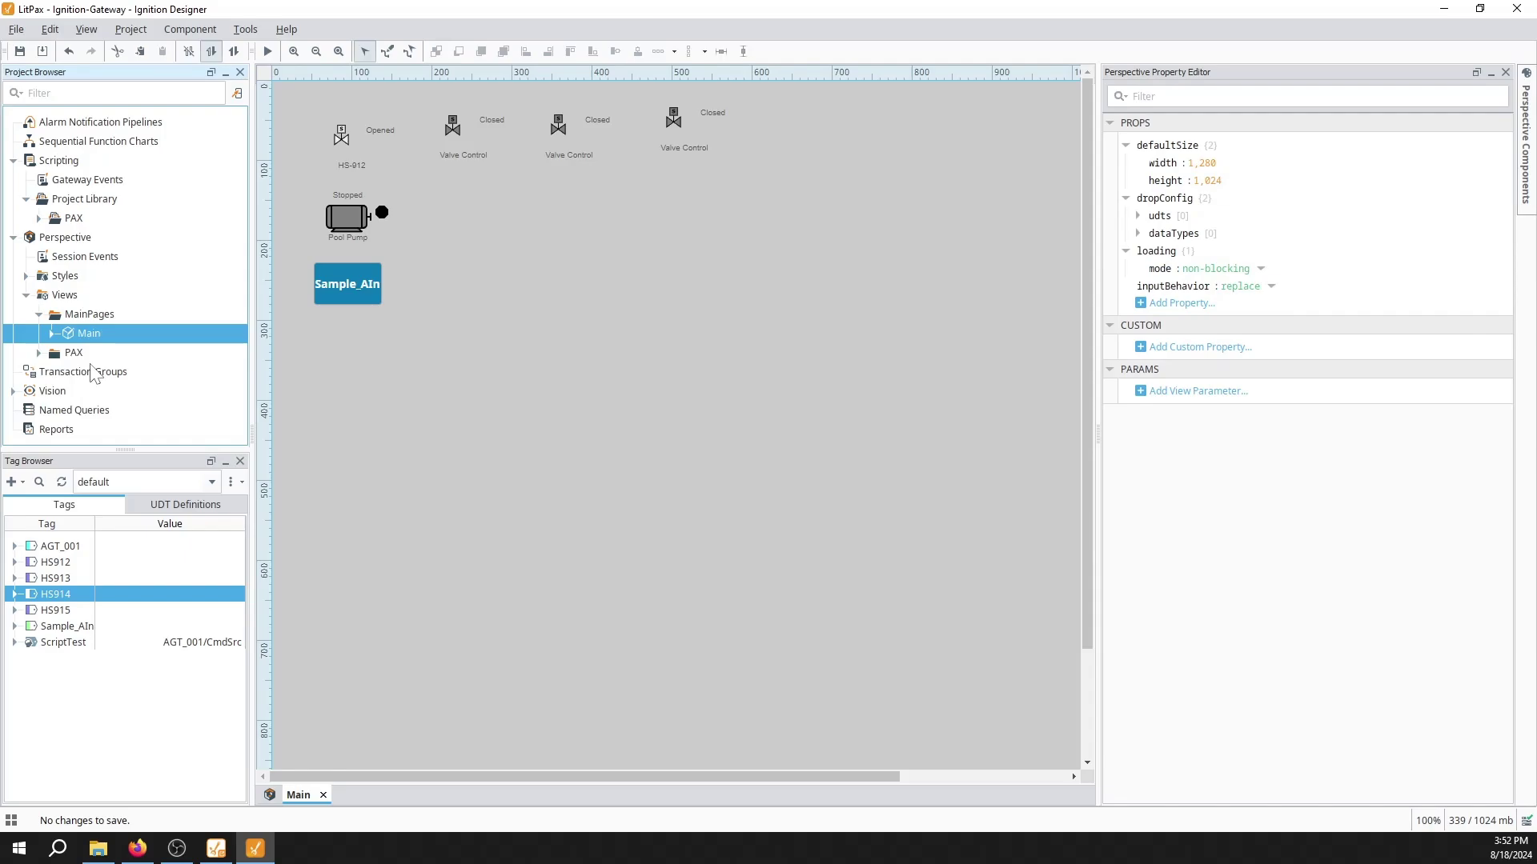
left_click_drag(128, 450, 170, 552)
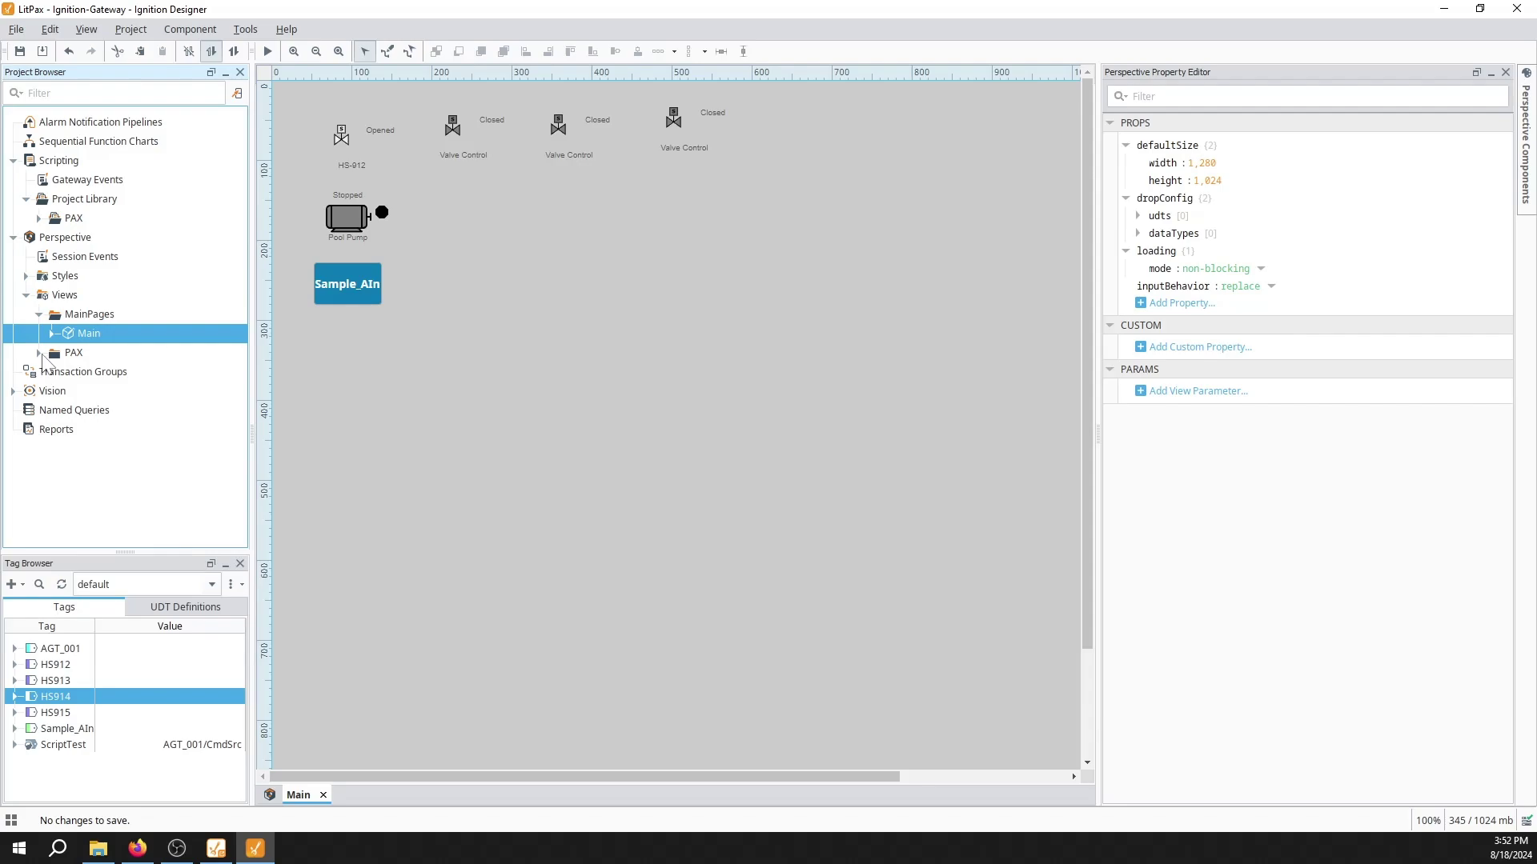
Open the (RA-BAS) P_Motor-Faceplate view from the RA-BAS folder inside the PAX views
left_click(40, 353)
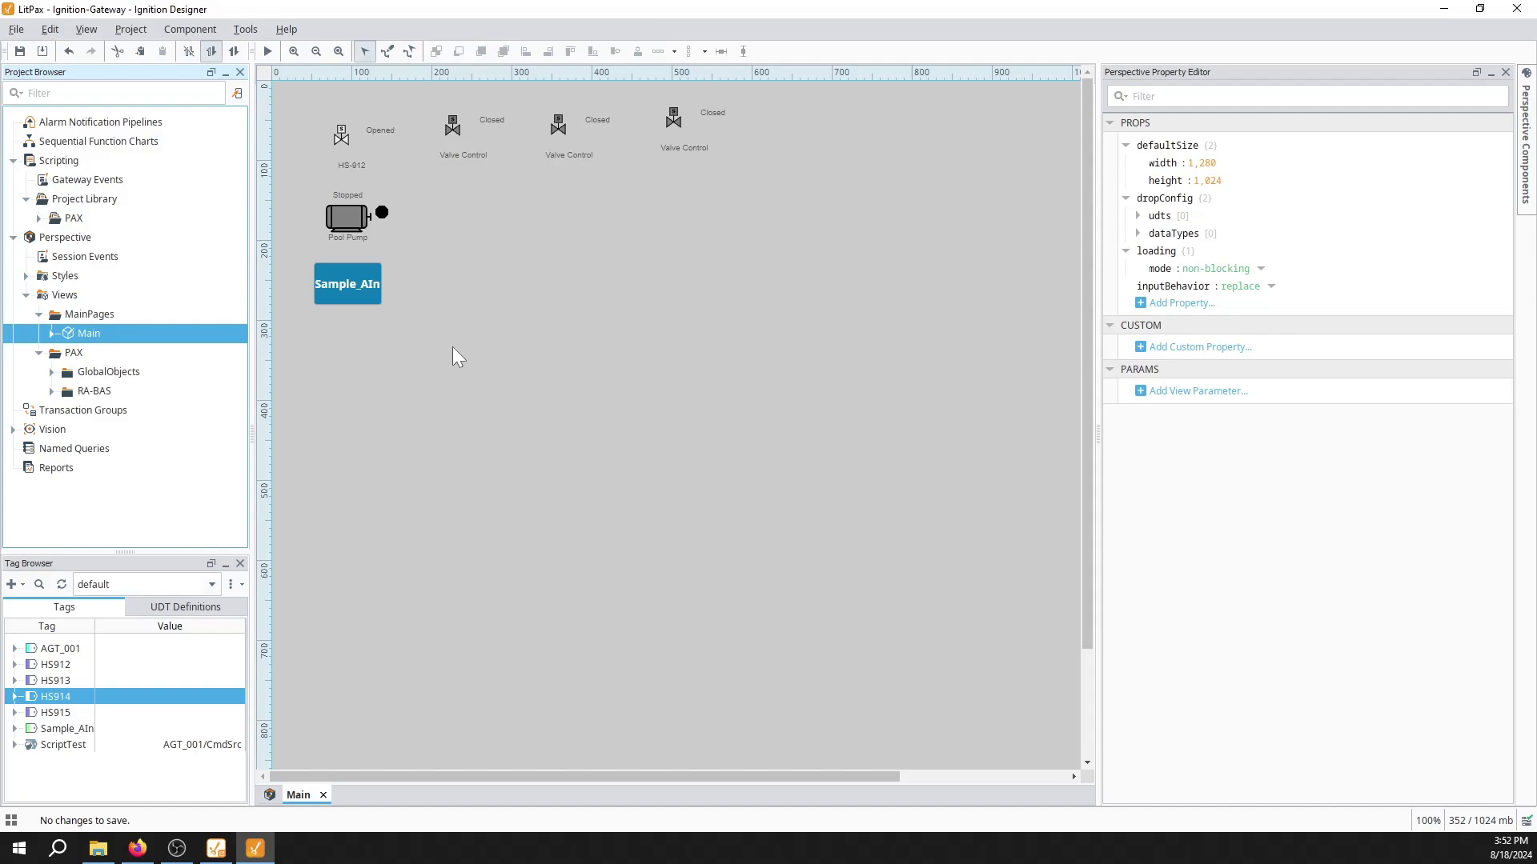
left_click(53, 391)
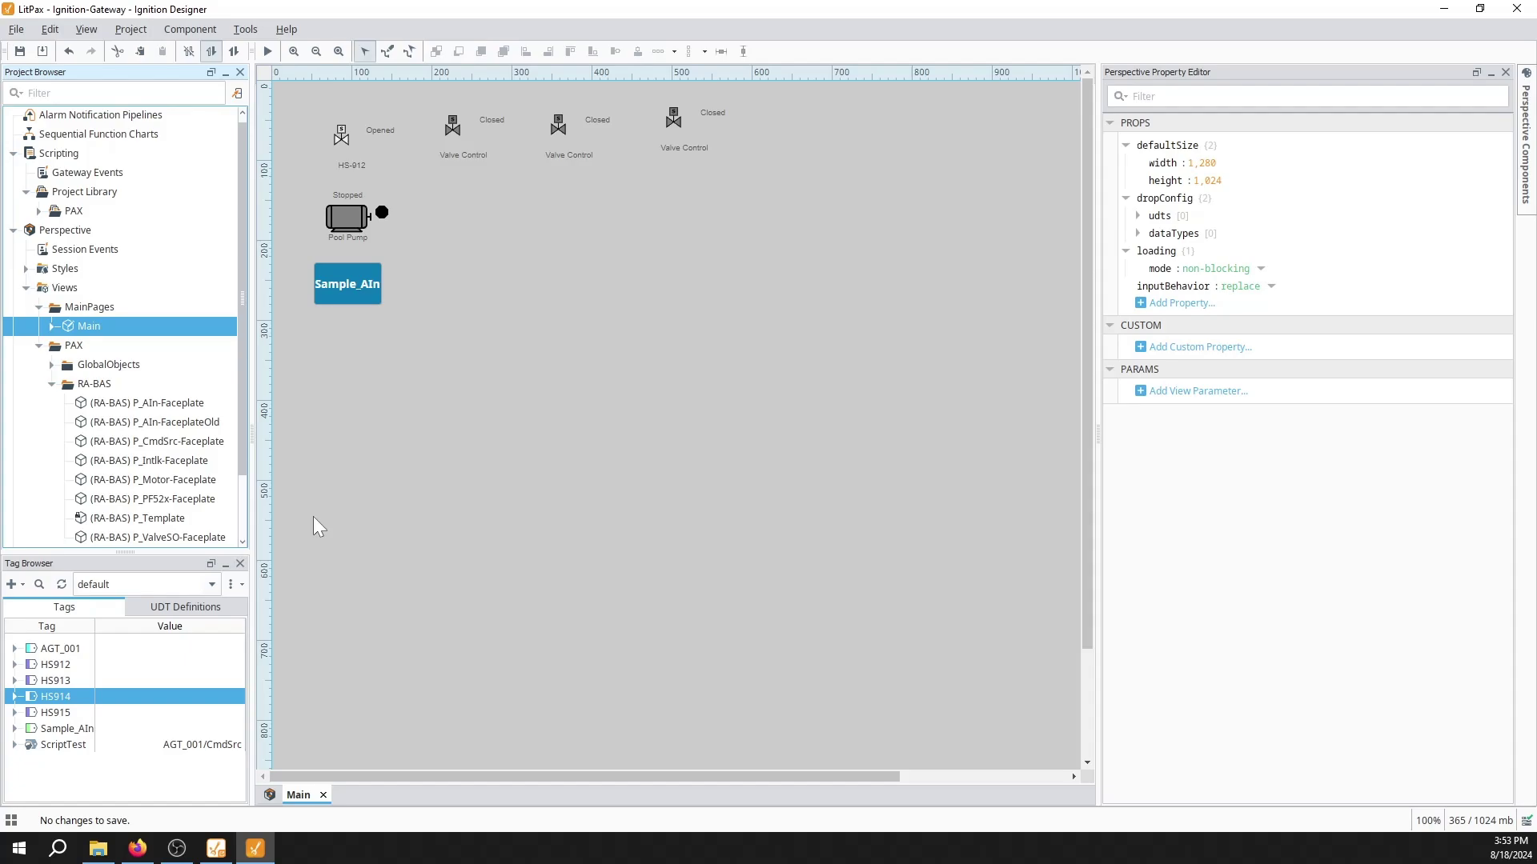
left_click(106, 405)
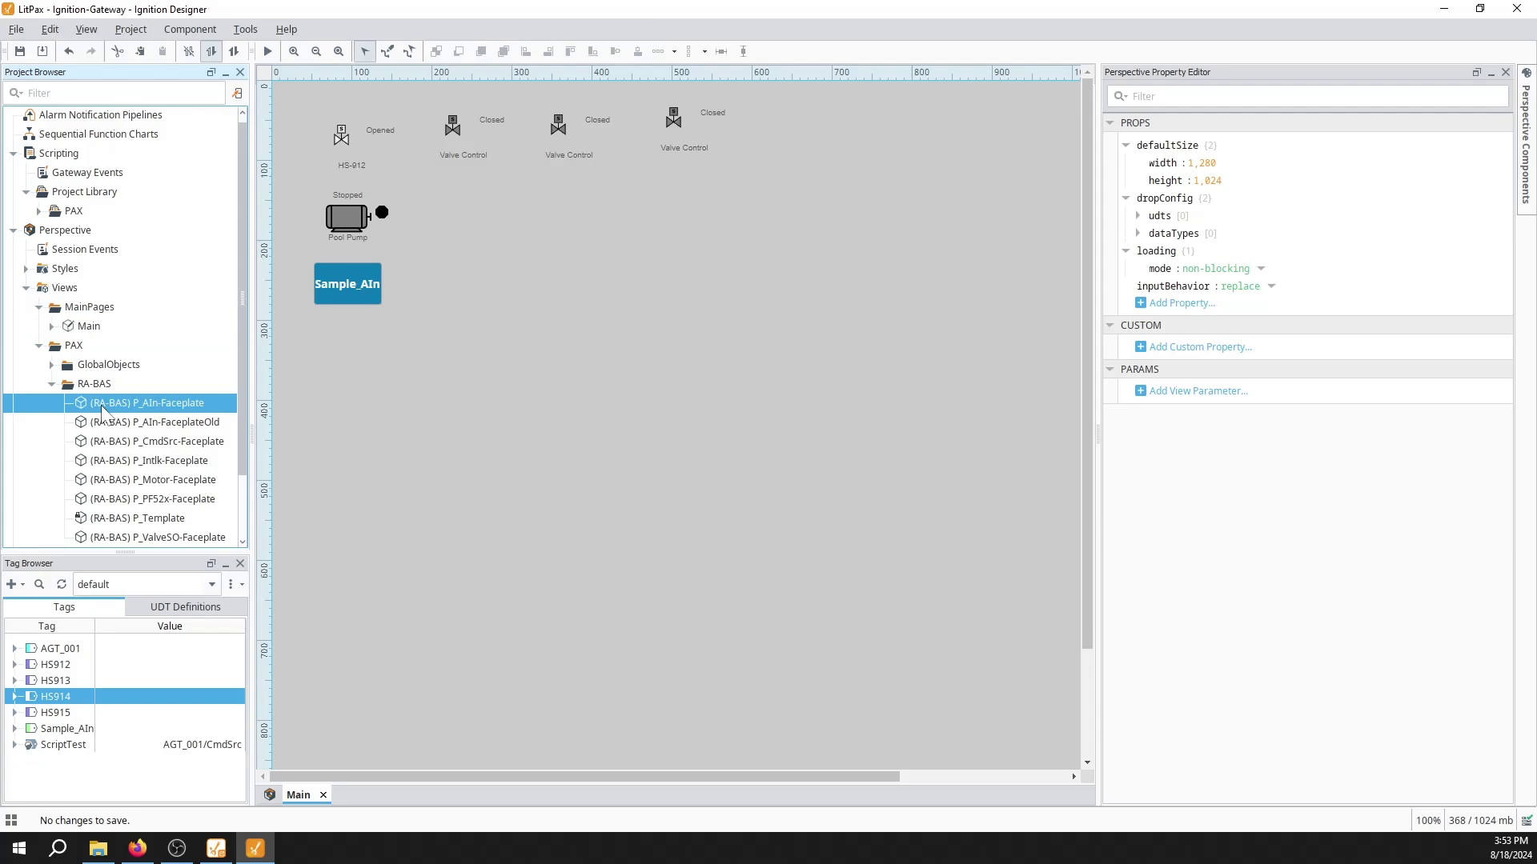
scroll(103, 412, "down", 1)
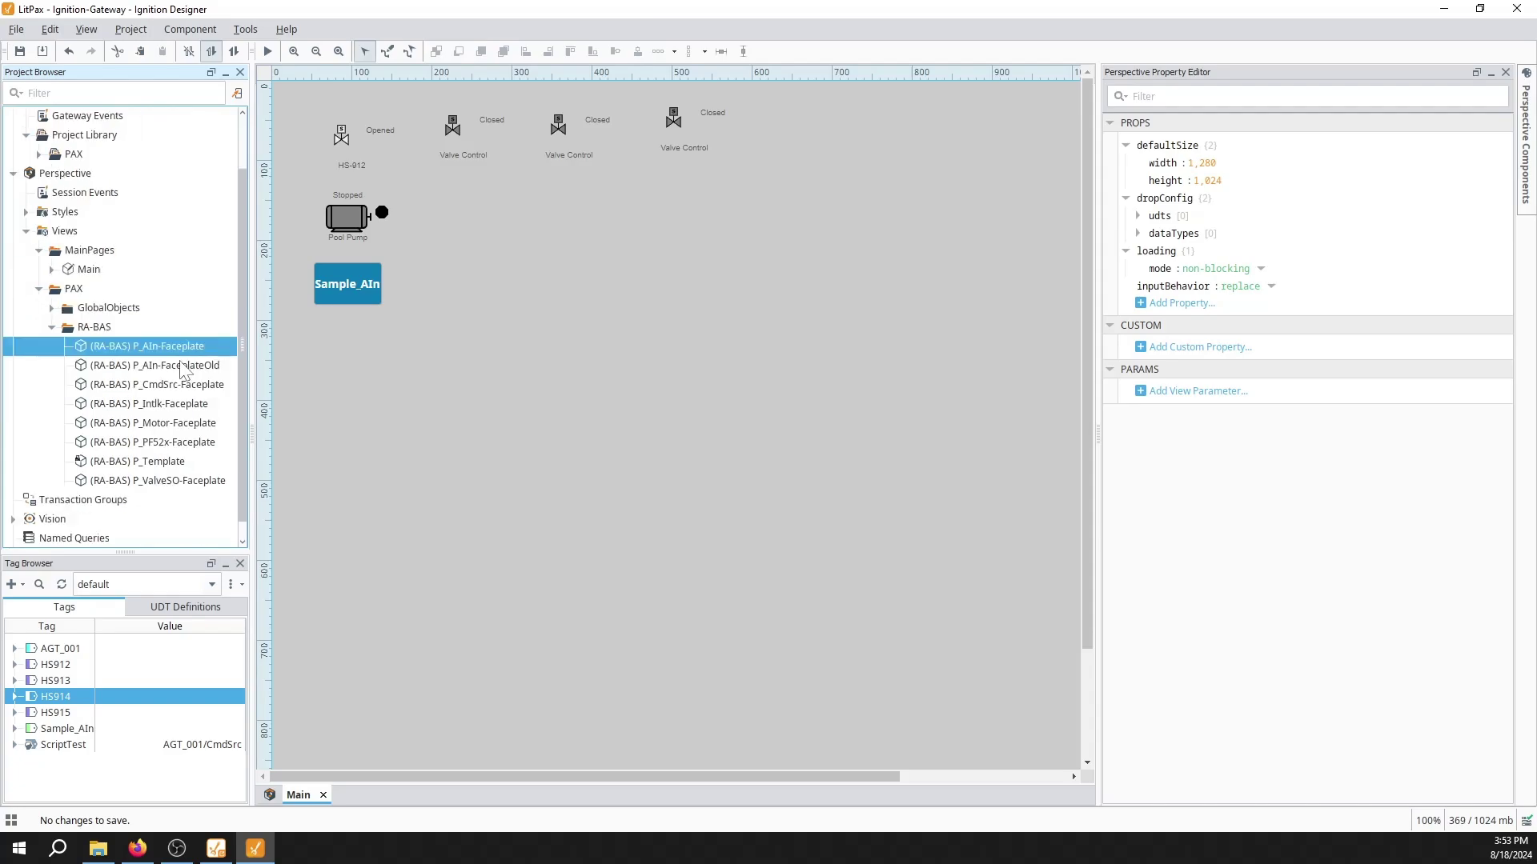
double_click(144, 422)
left_click(64, 422)
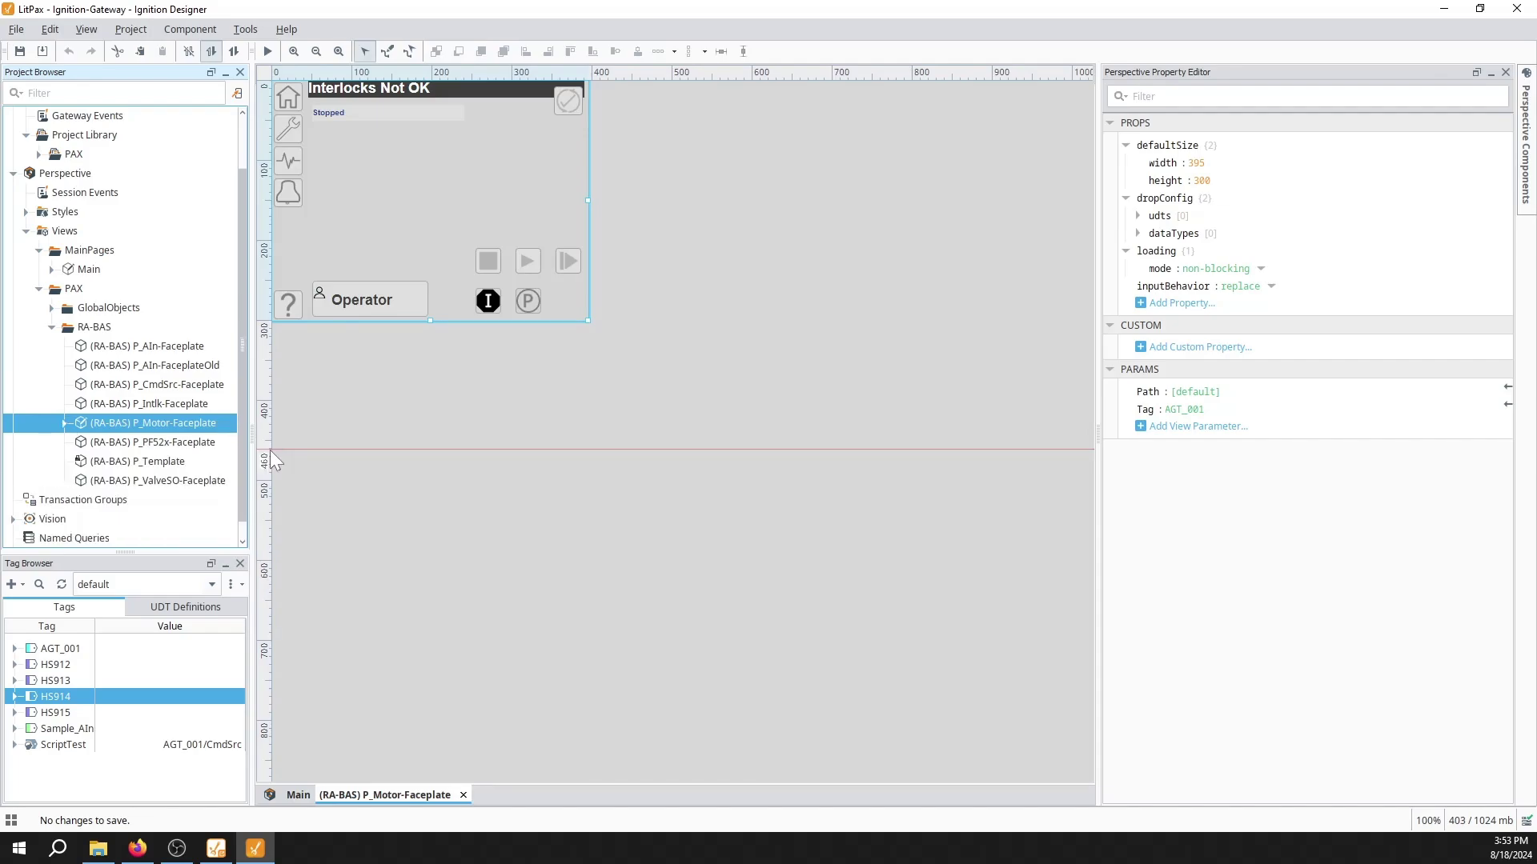
Open the GO_P_Motor_R view from the (RA-BAS) P_Motor Graphics Library in GlobalObjects and inspect its Tag parameter
left_click(52, 308)
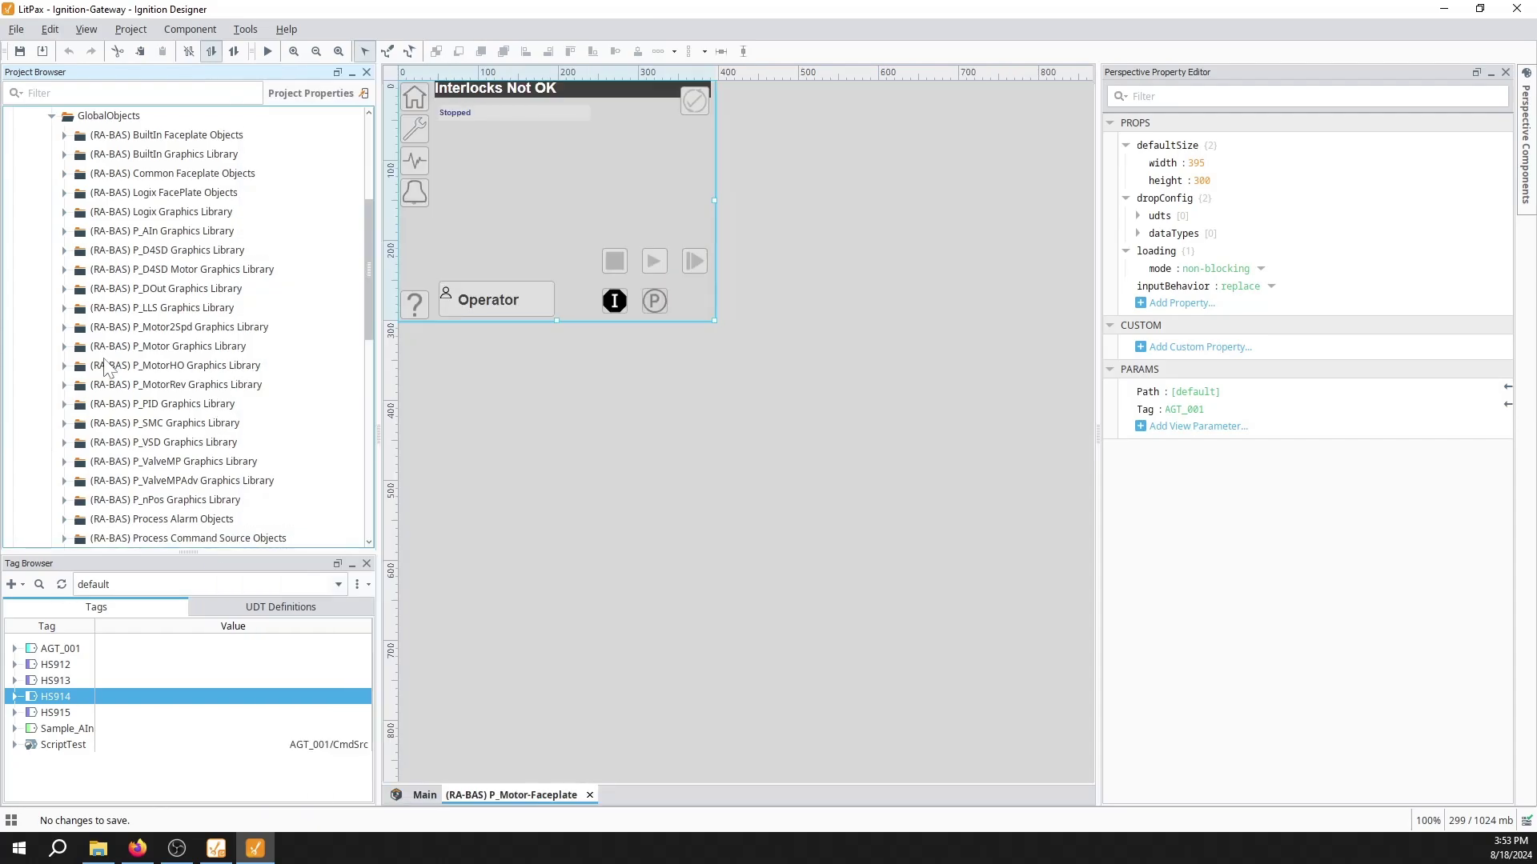
double_click(106, 352)
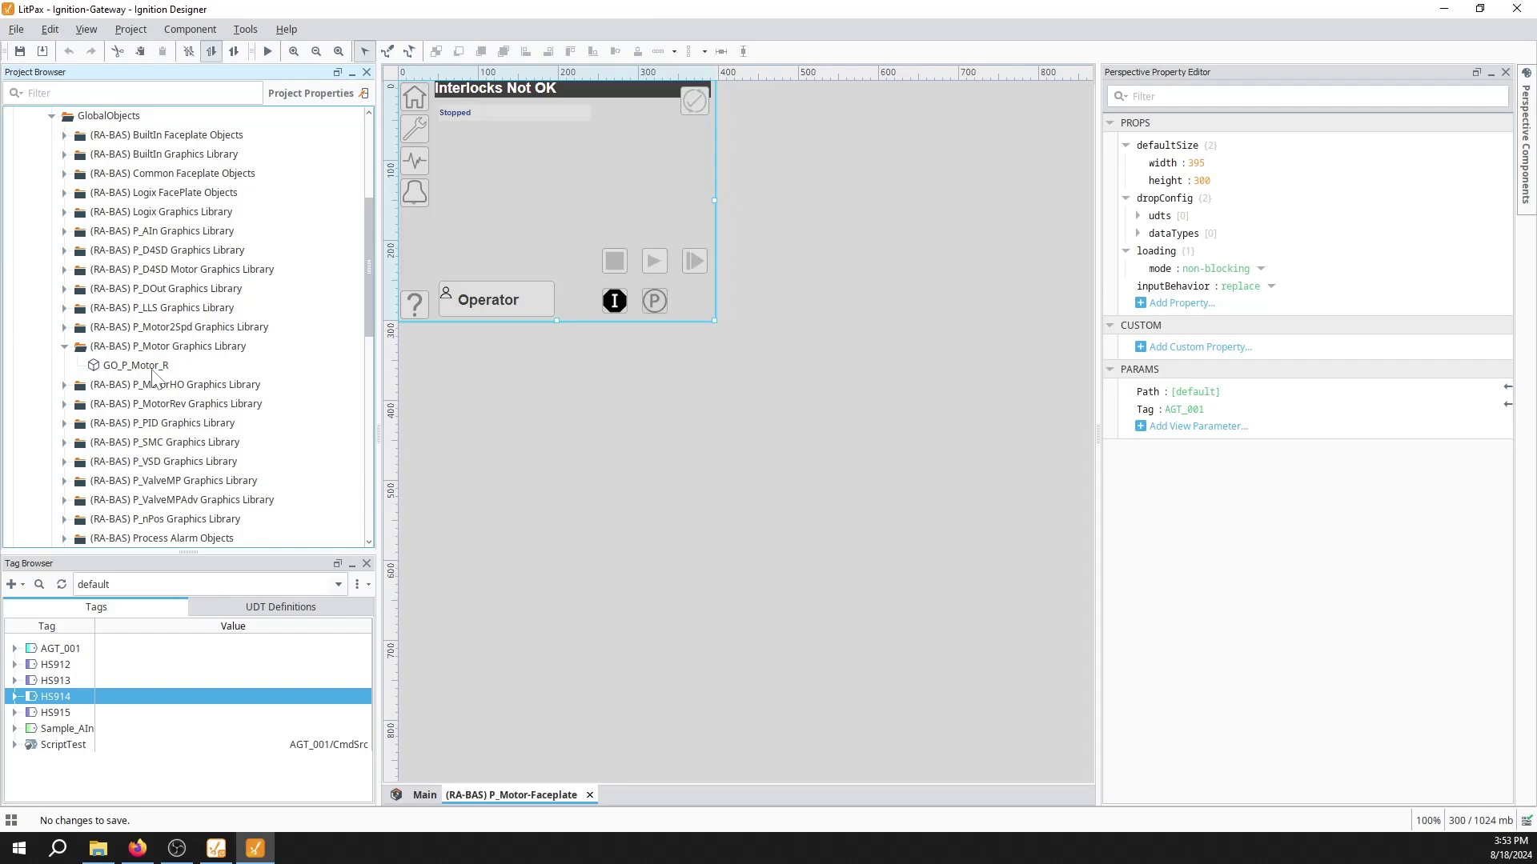
double_click(148, 366)
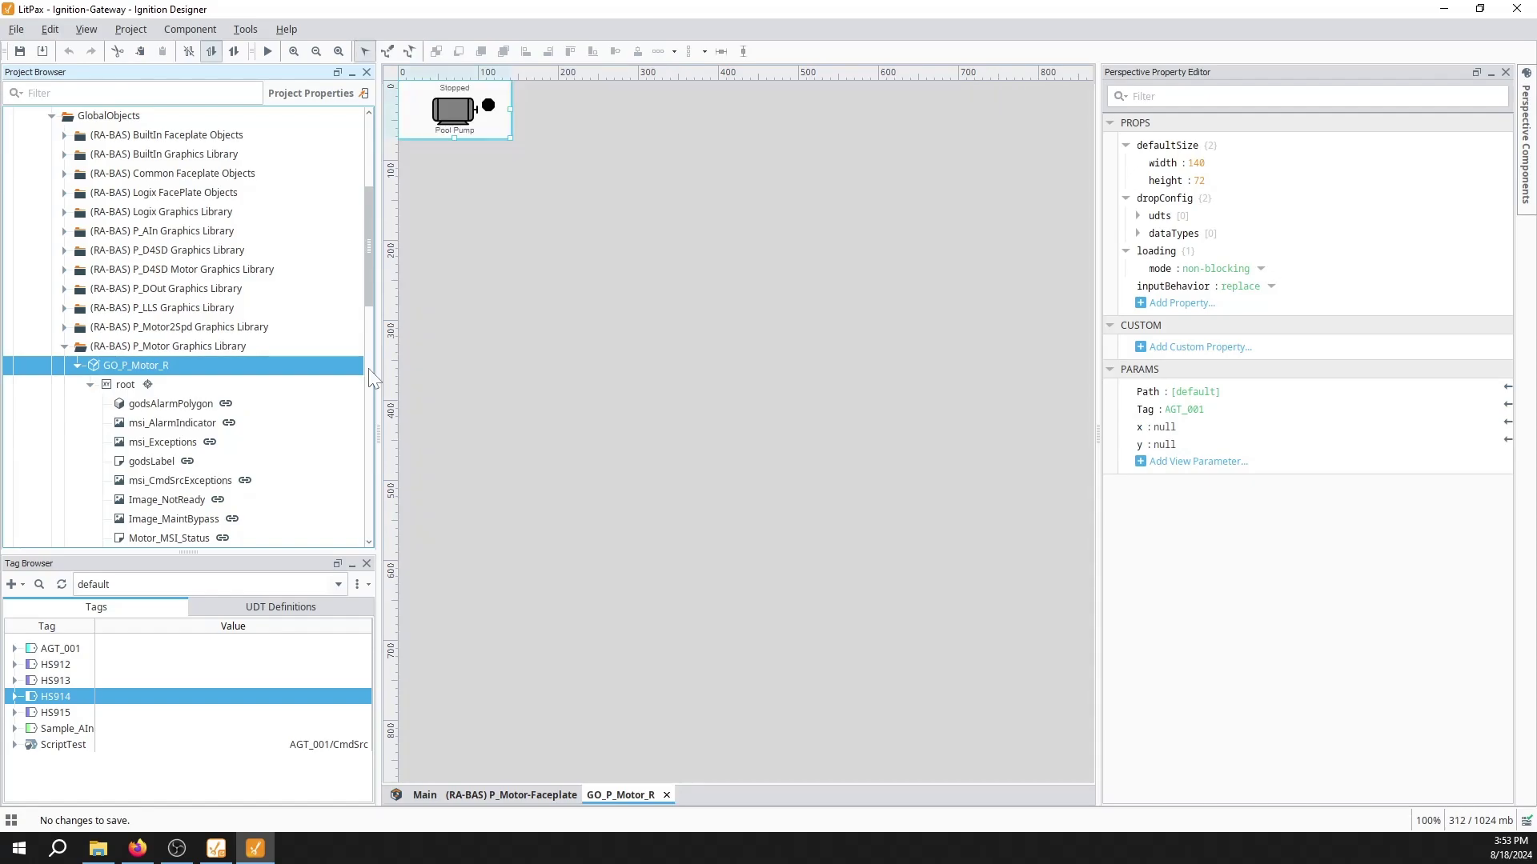
left_click(124, 381)
left_click(122, 367)
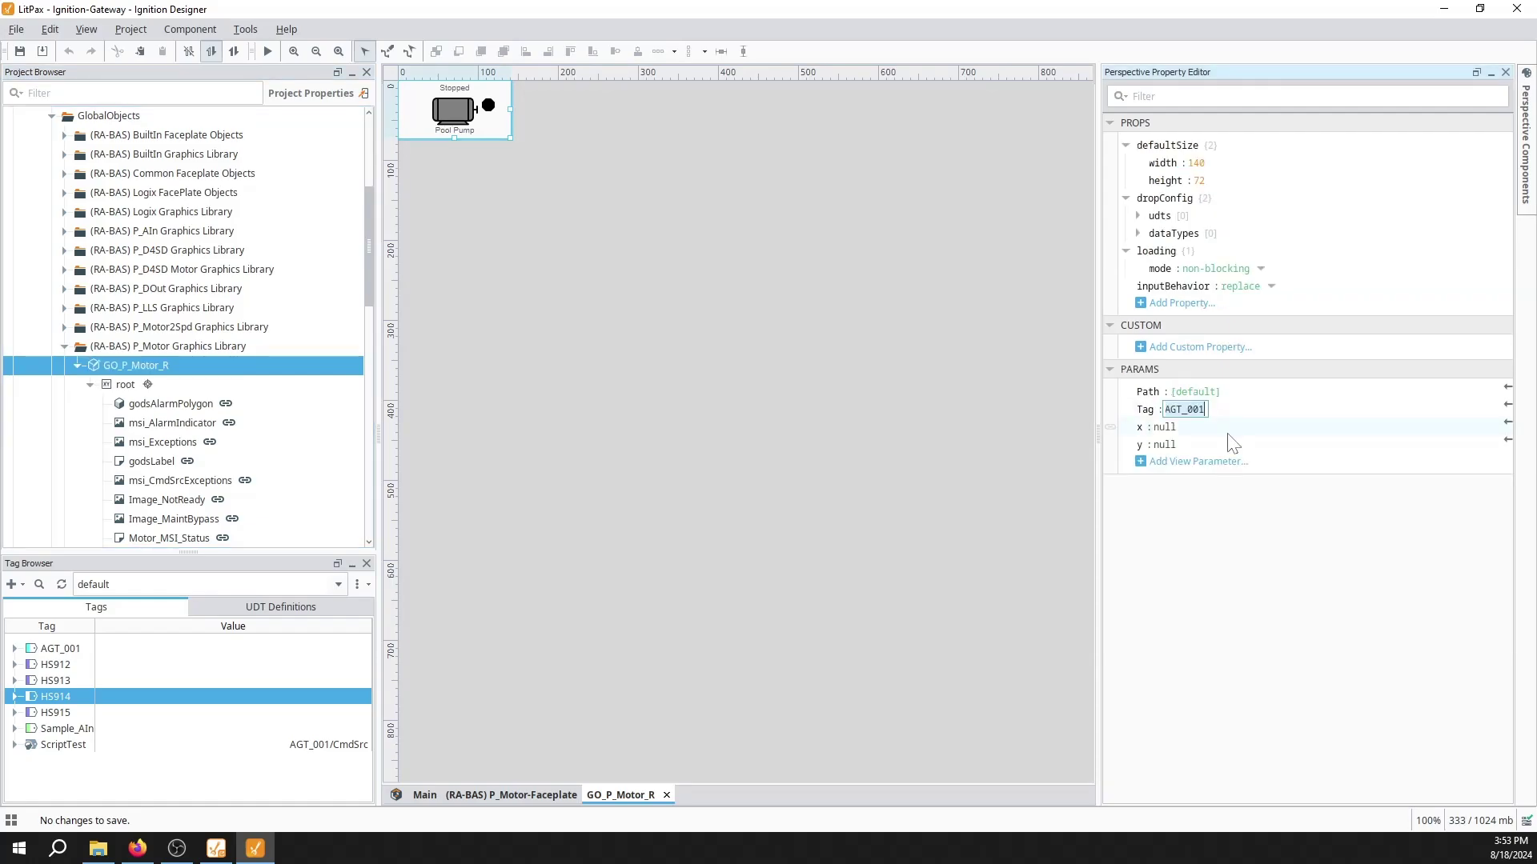
key("shift+Tab")
key("Tab")
Switch to the running LitPax session in Firefox, open the Pool Pump faceplate and enlarge the page to 210%
key("alt+Tab")
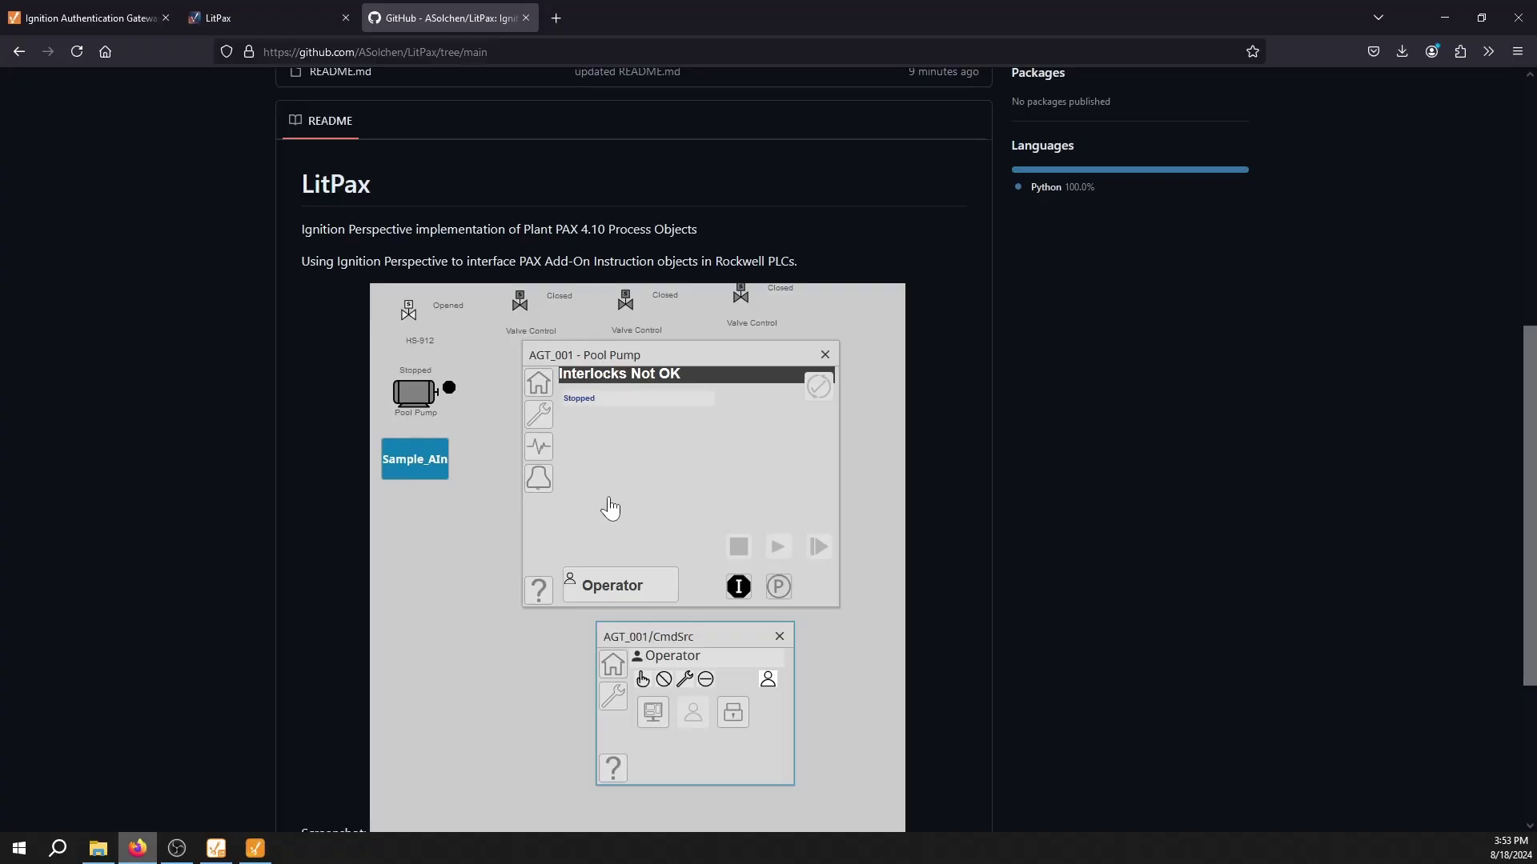
key("ctrl+shift+Tab")
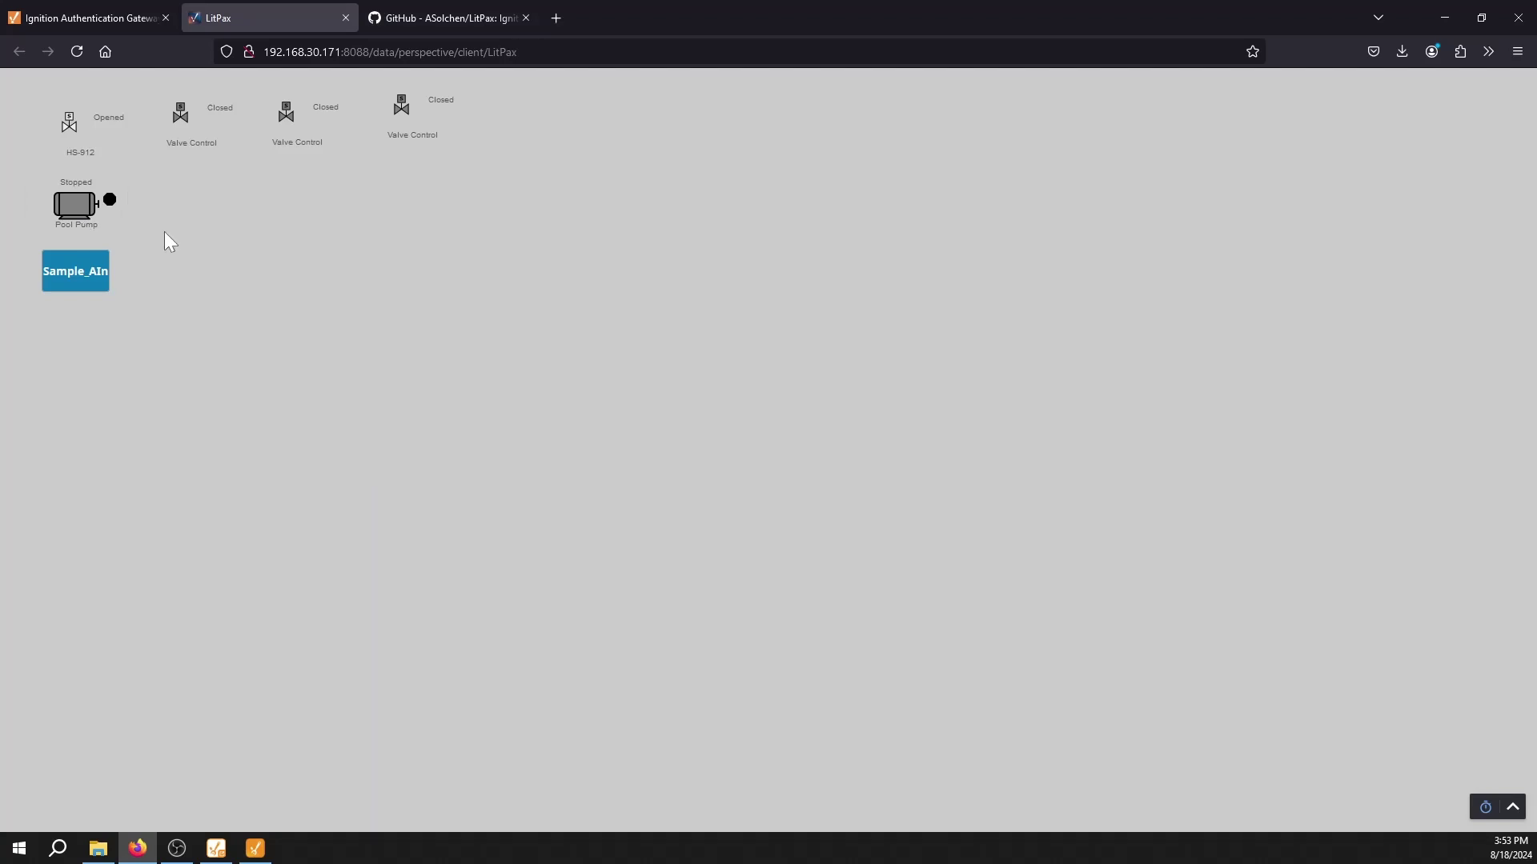
left_click(89, 219)
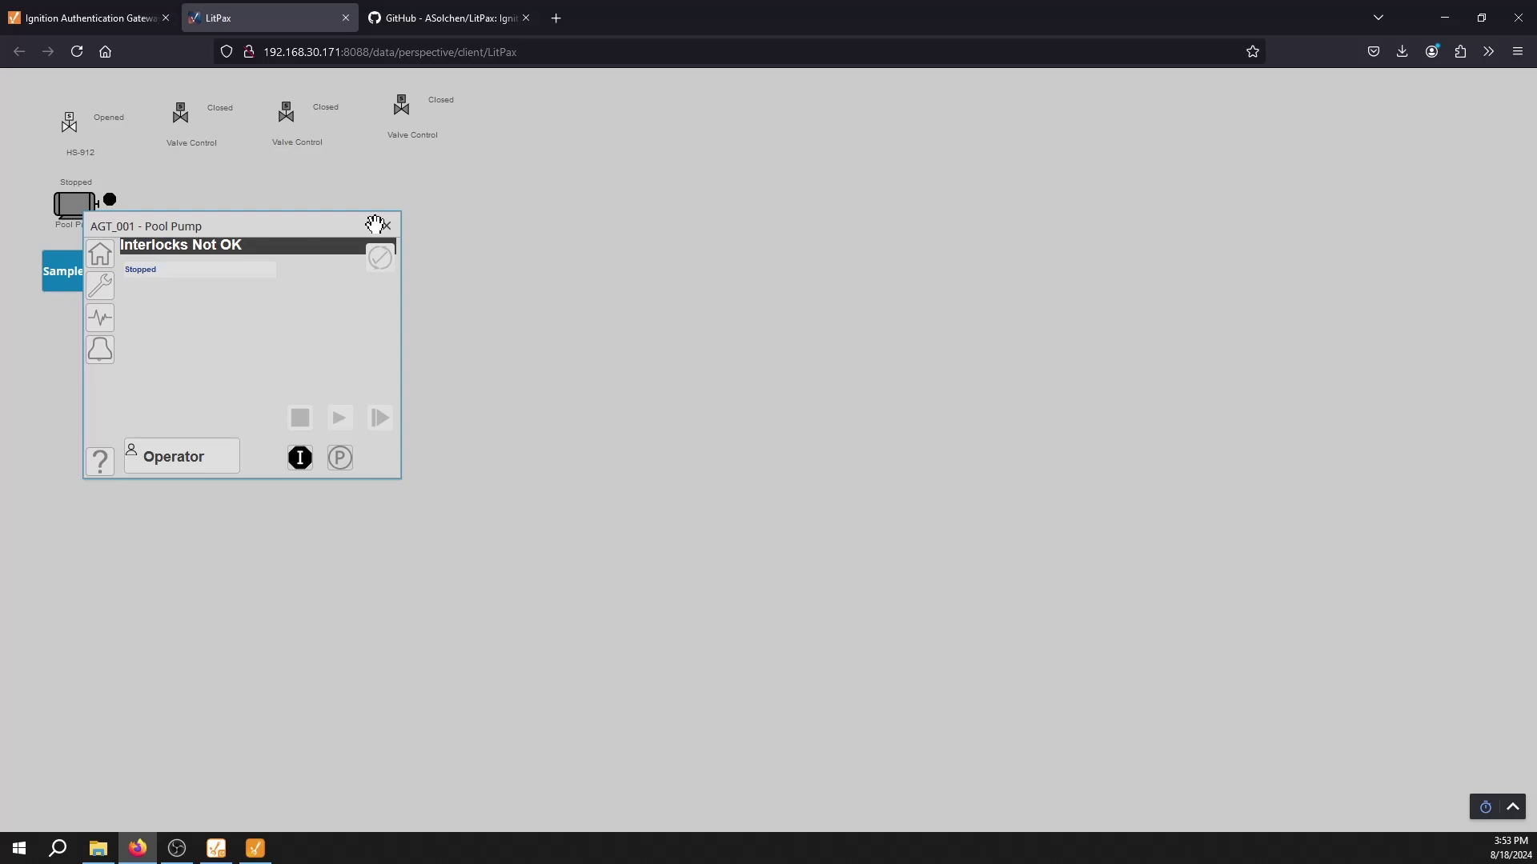
left_click_drag(375, 224, 364, 216)
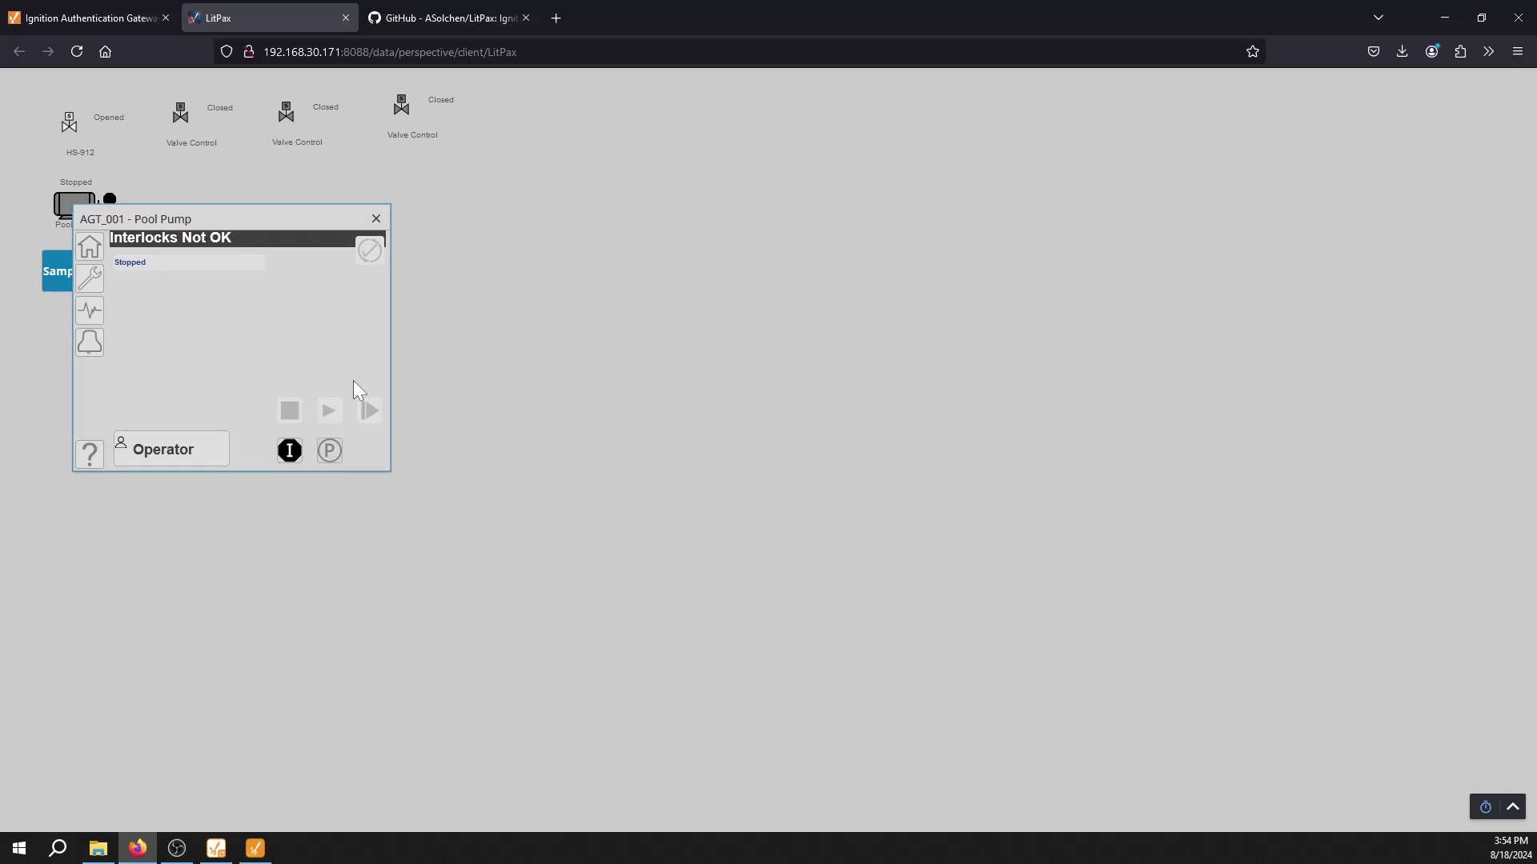
scroll(238, 641, "up", 6)
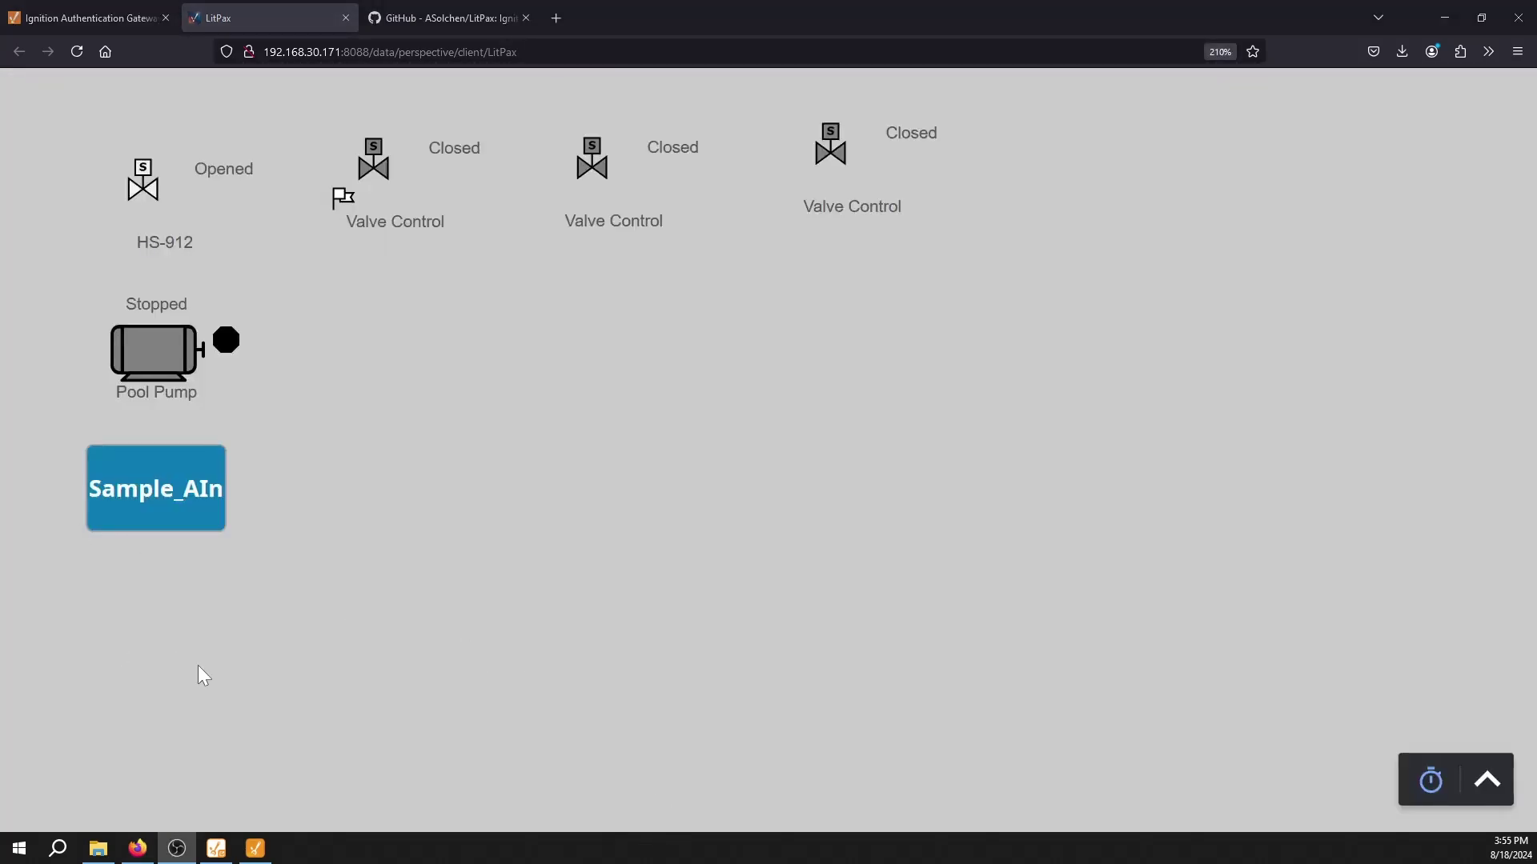
View the enlarged Pool Pump faceplate with its AGT_001/CmdSrc command source popup beside it, and close both
left_click(177, 369)
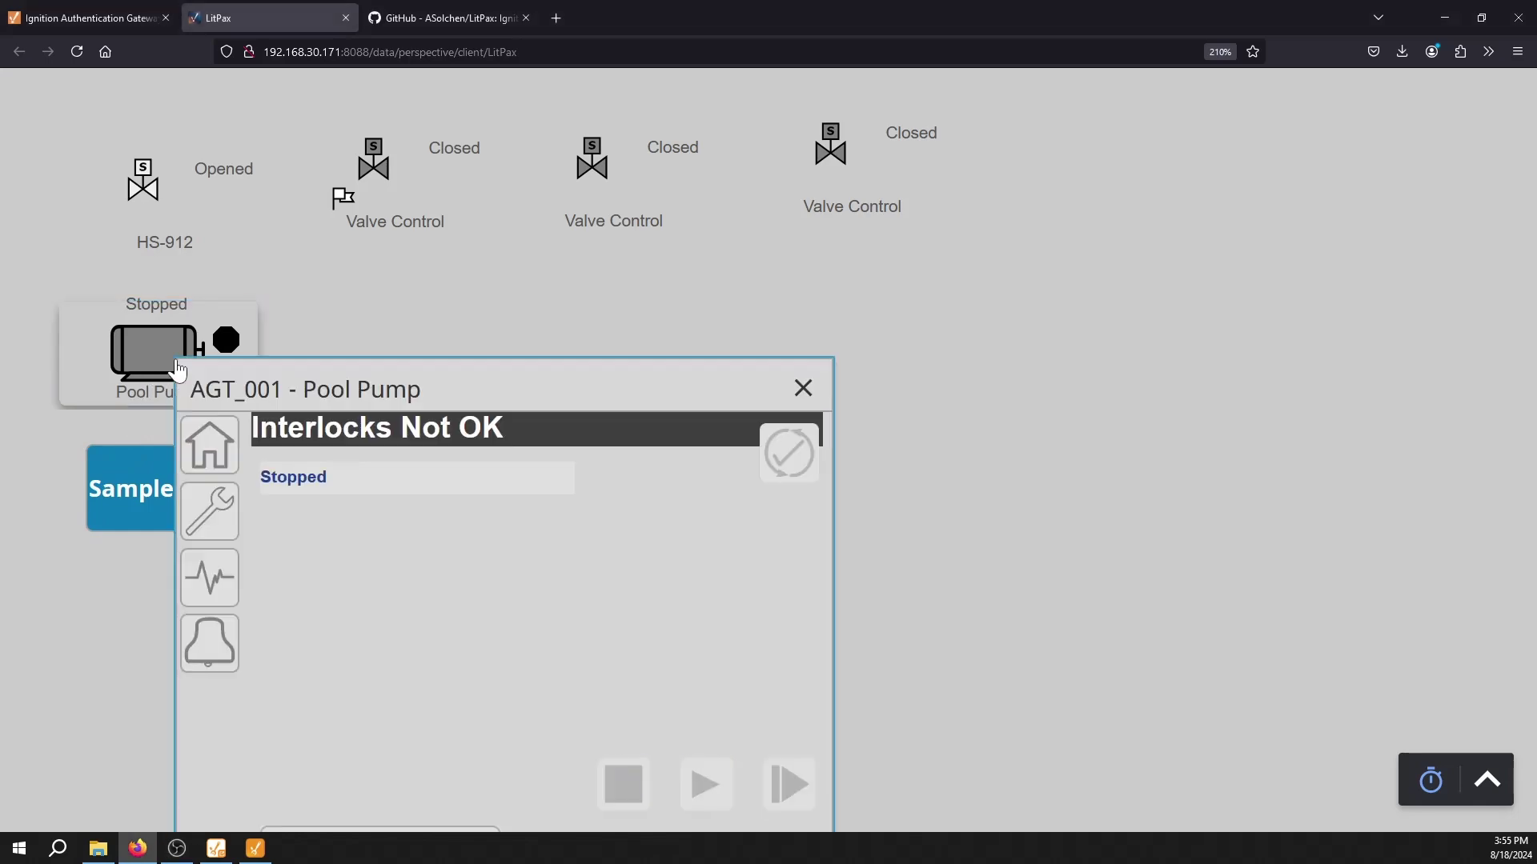
left_click_drag(683, 387, 891, 274)
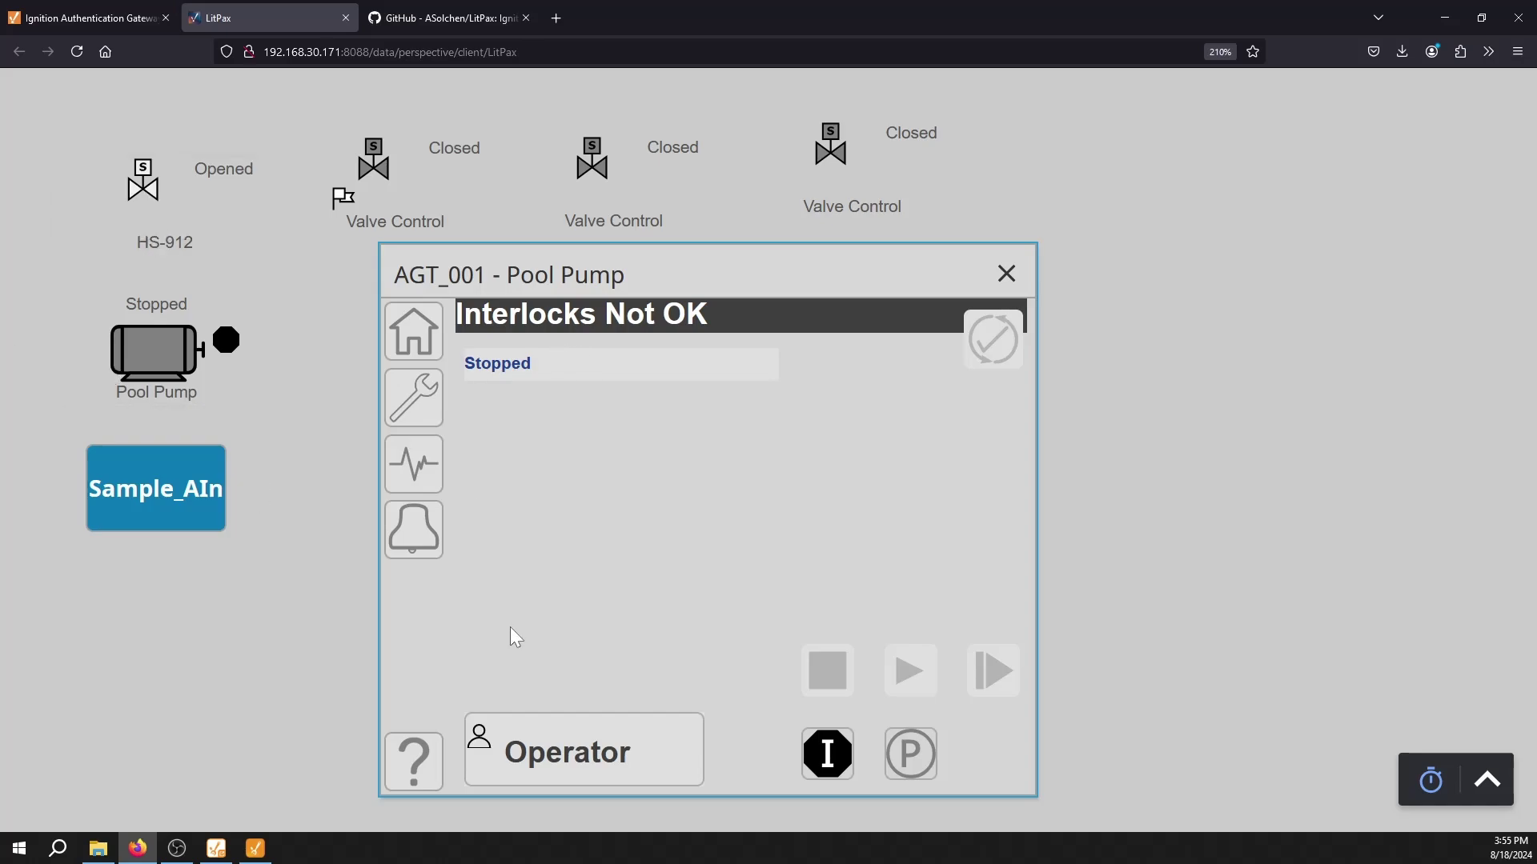
left_click(606, 750)
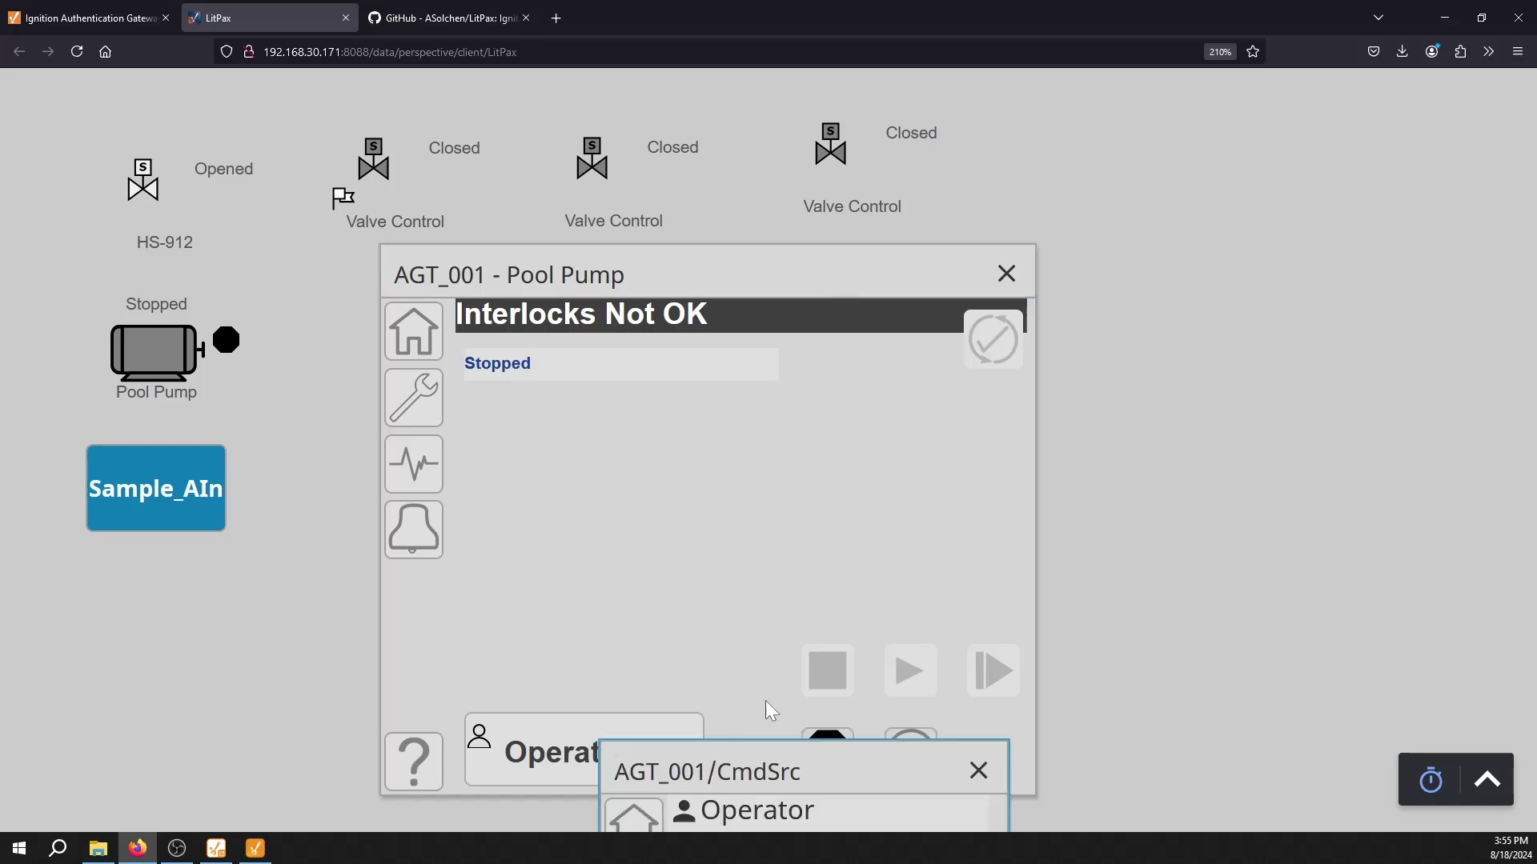
left_click_drag(803, 764, 970, 356)
left_click_drag(1039, 311, 1135, 295)
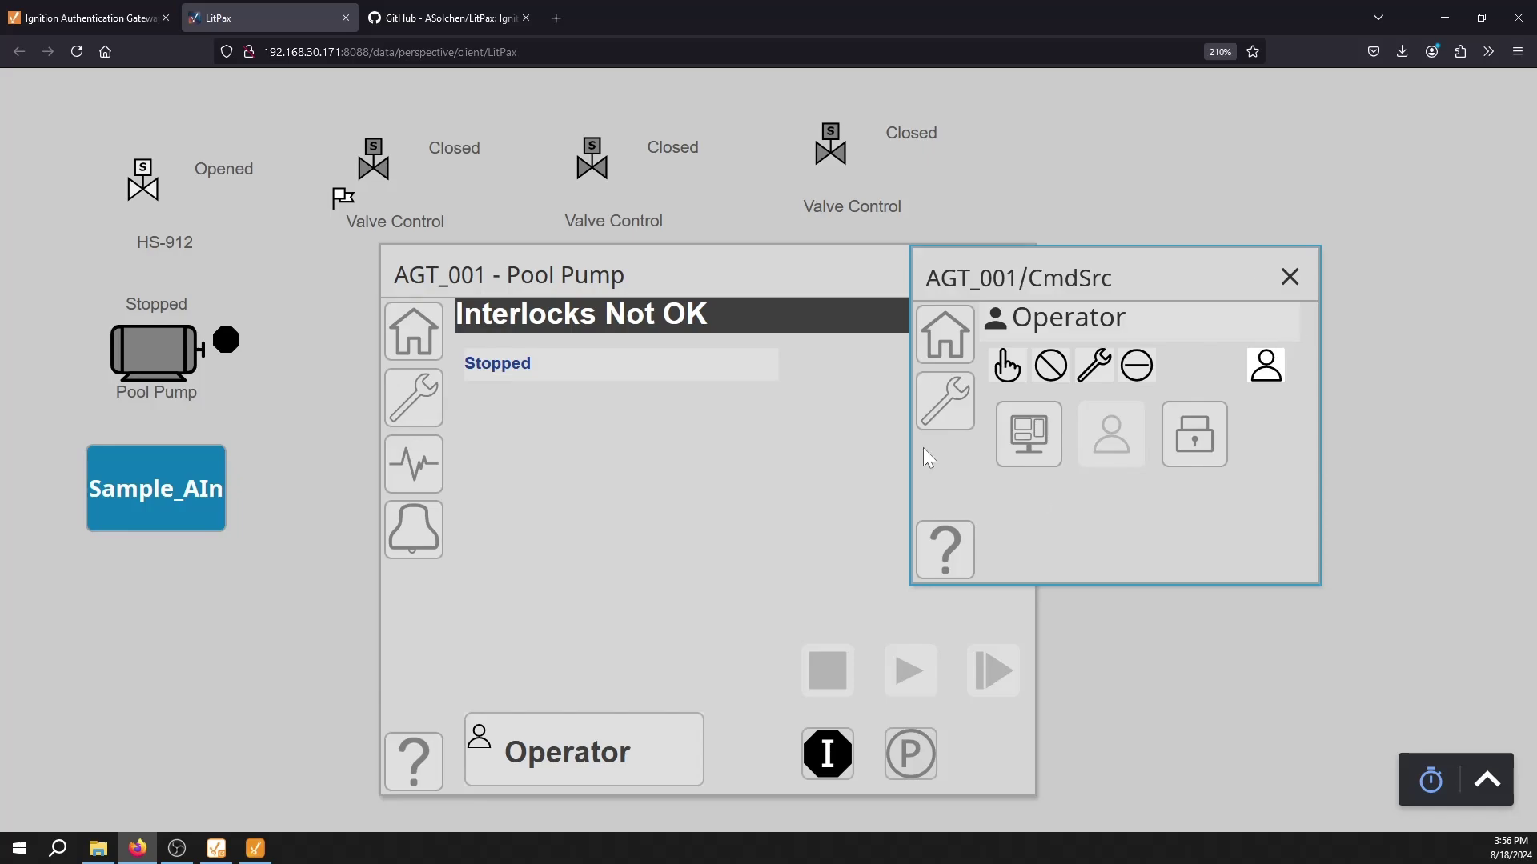
left_click(1289, 276)
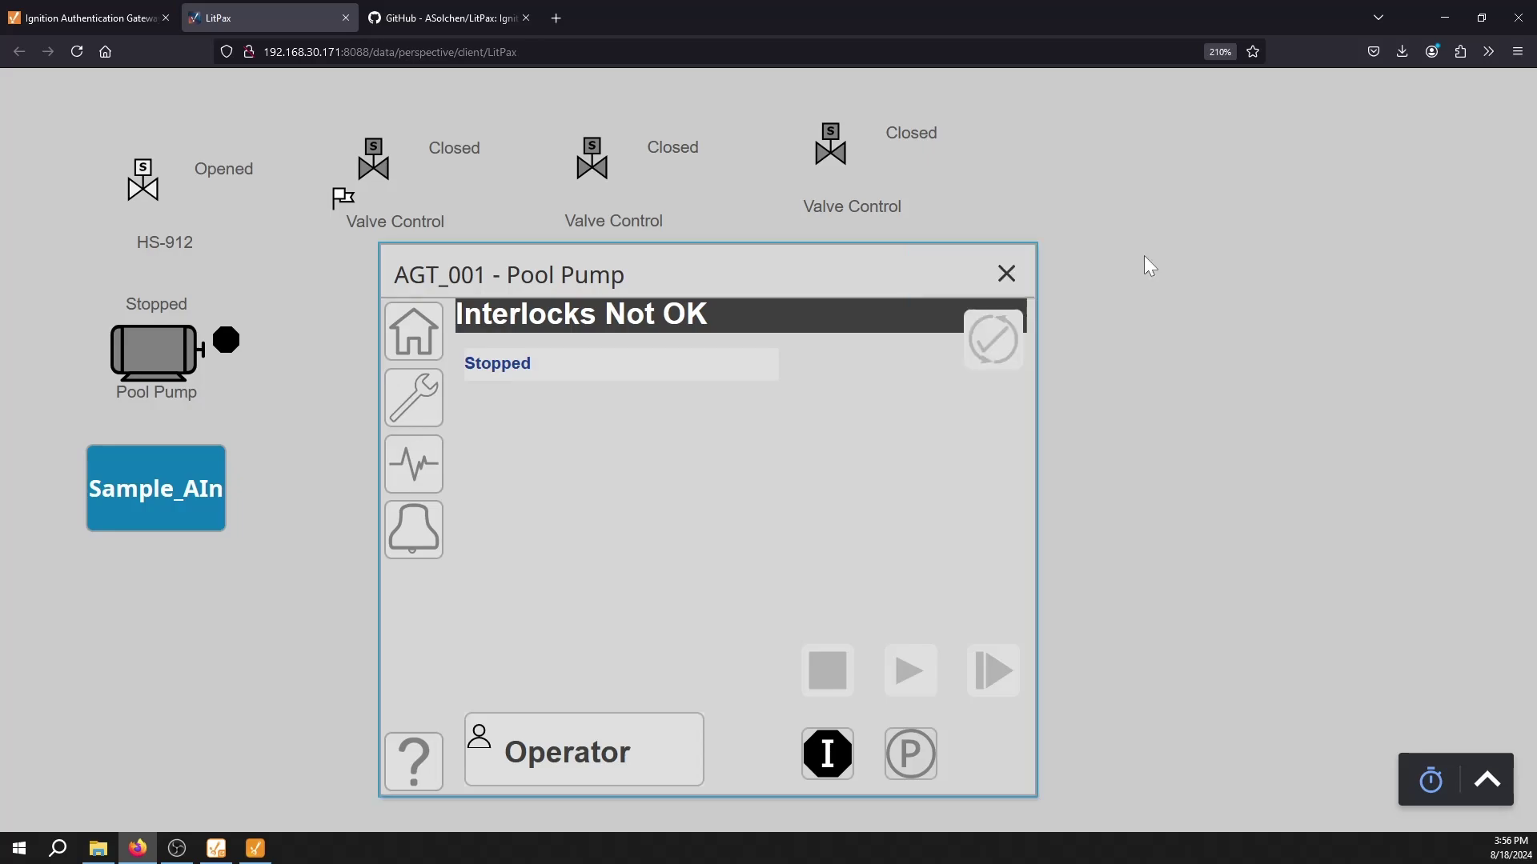
left_click(1005, 276)
Open the HS913 valve faceplate, view its configuration page with Cfg_Tag, Cfg_Label and Cfg_Desc, and return to its home page
left_click(408, 180)
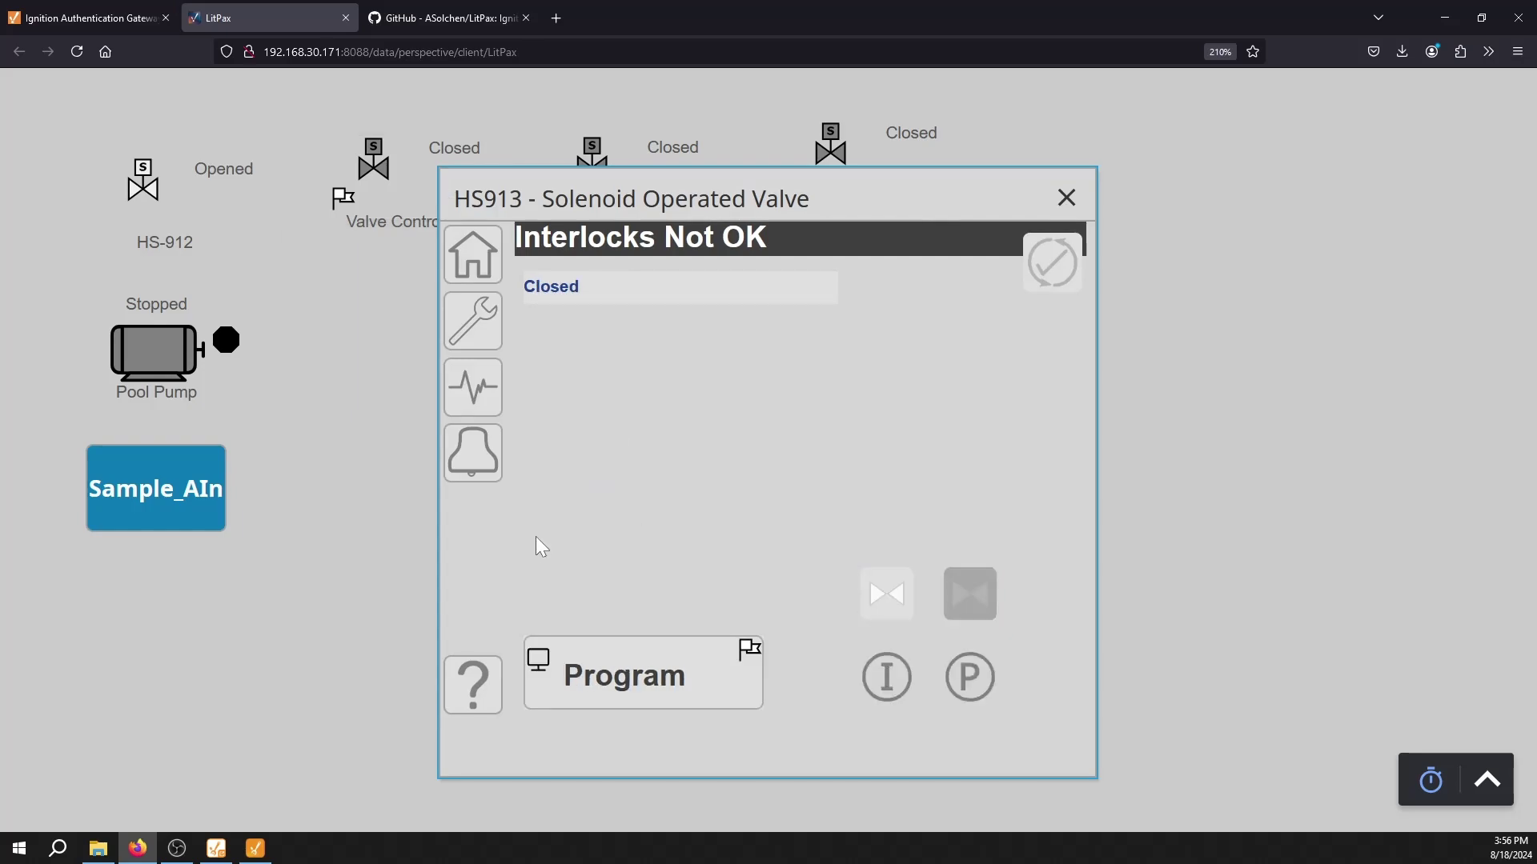
left_click(485, 329)
left_click(495, 372)
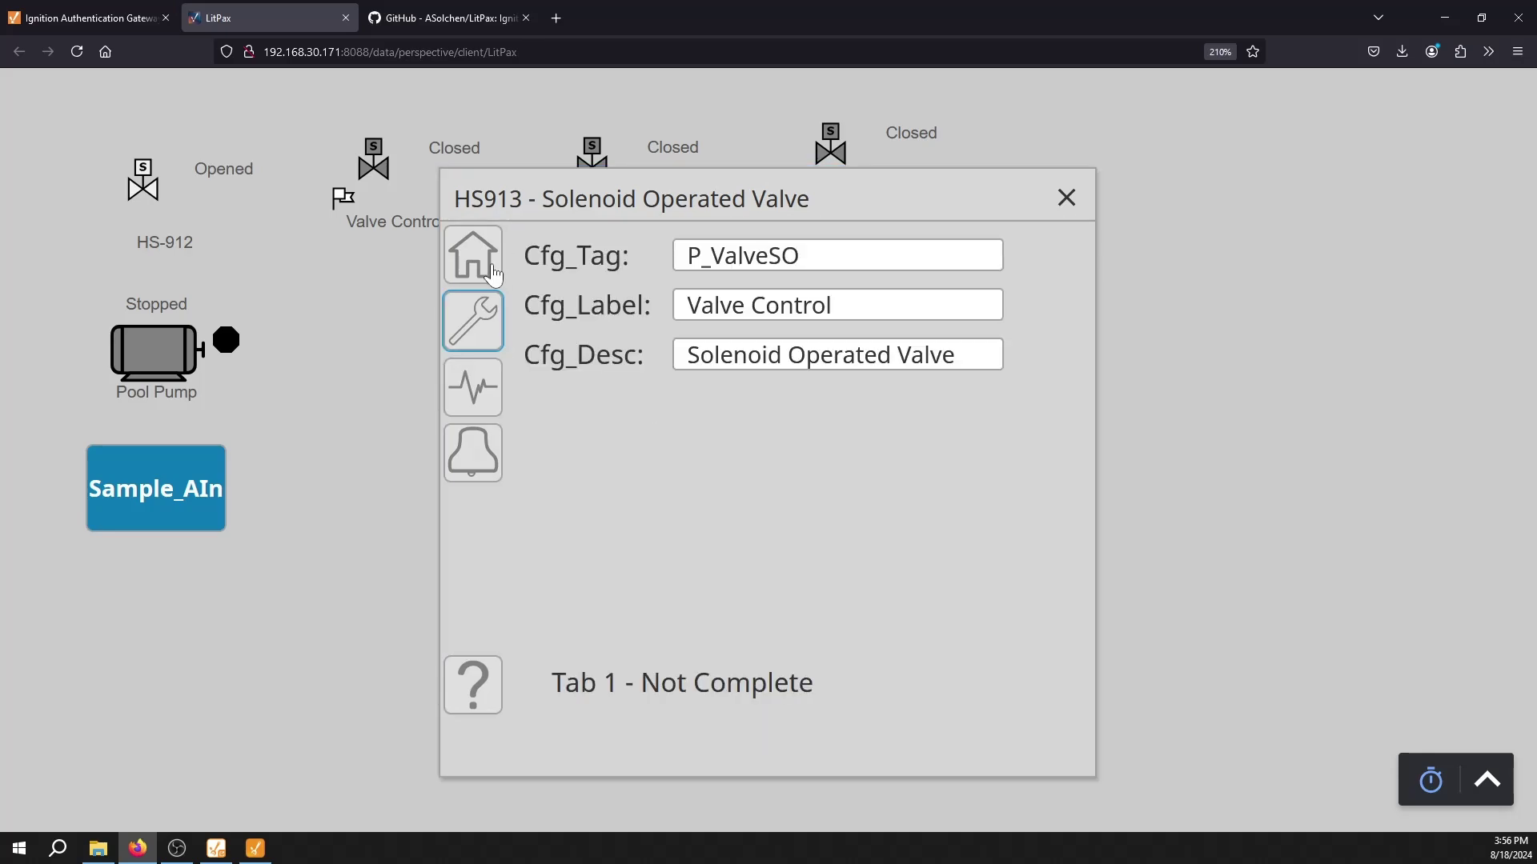
left_click(487, 329)
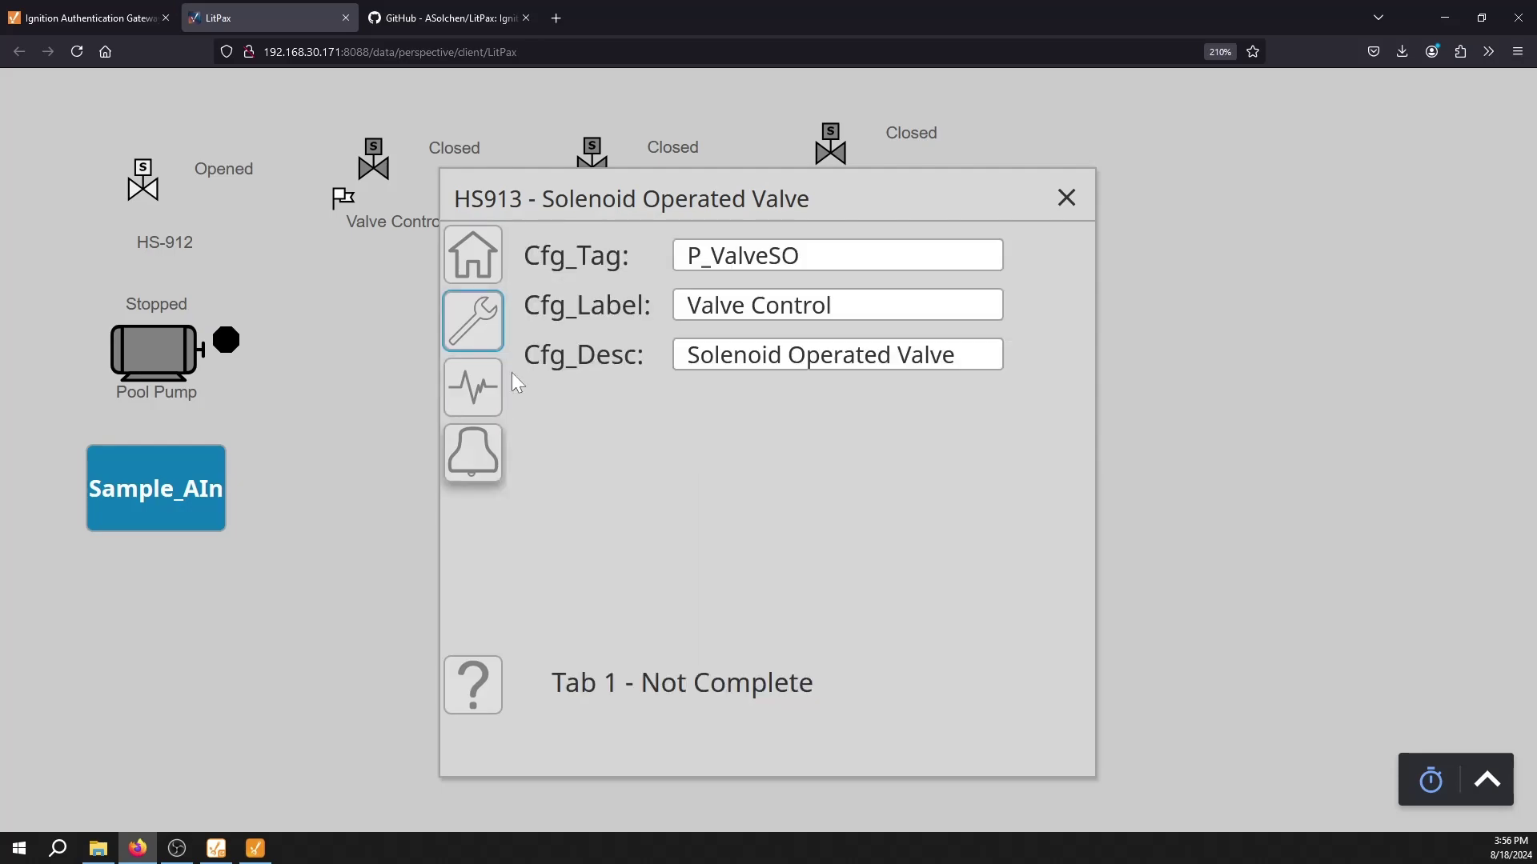
left_click(474, 254)
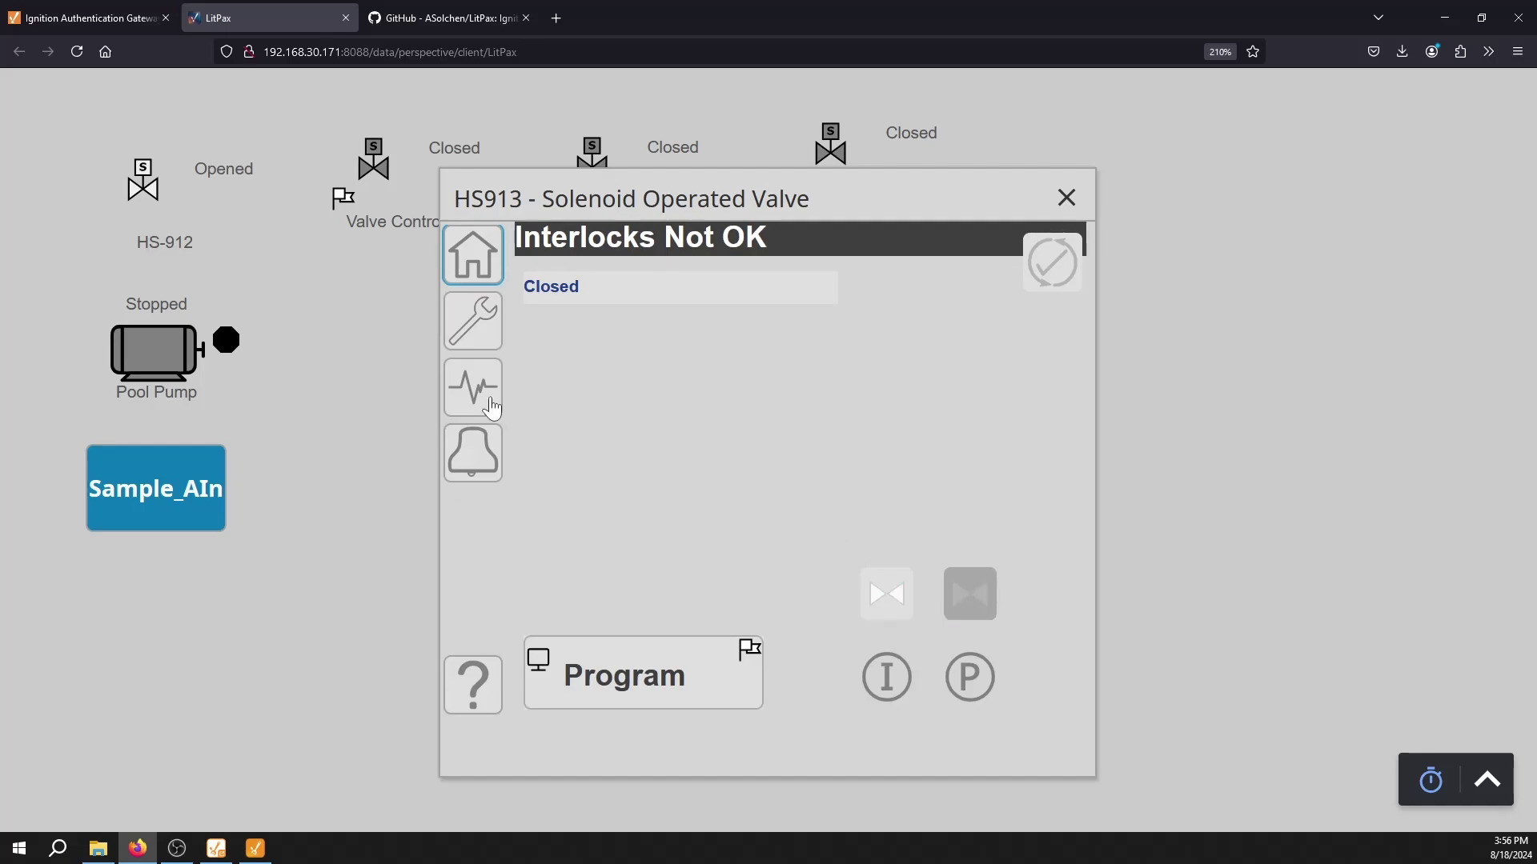
Switch the HS913 valve's command source from Program to Operator in its CmdSrc popup, and close the popup
left_click(644, 674)
left_click(1020, 509)
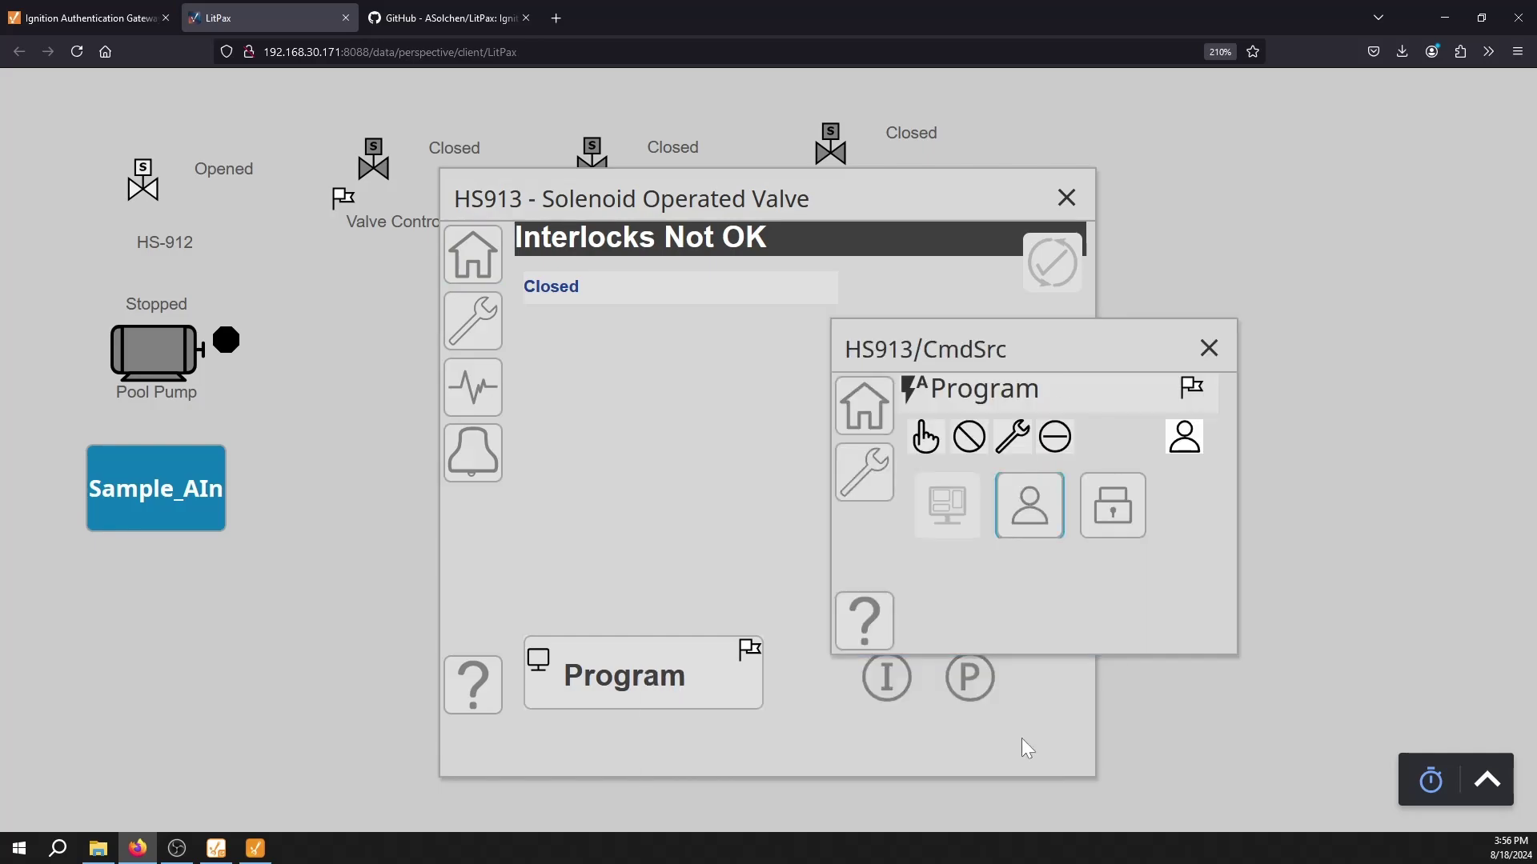
left_click_drag(1057, 374, 390, 373)
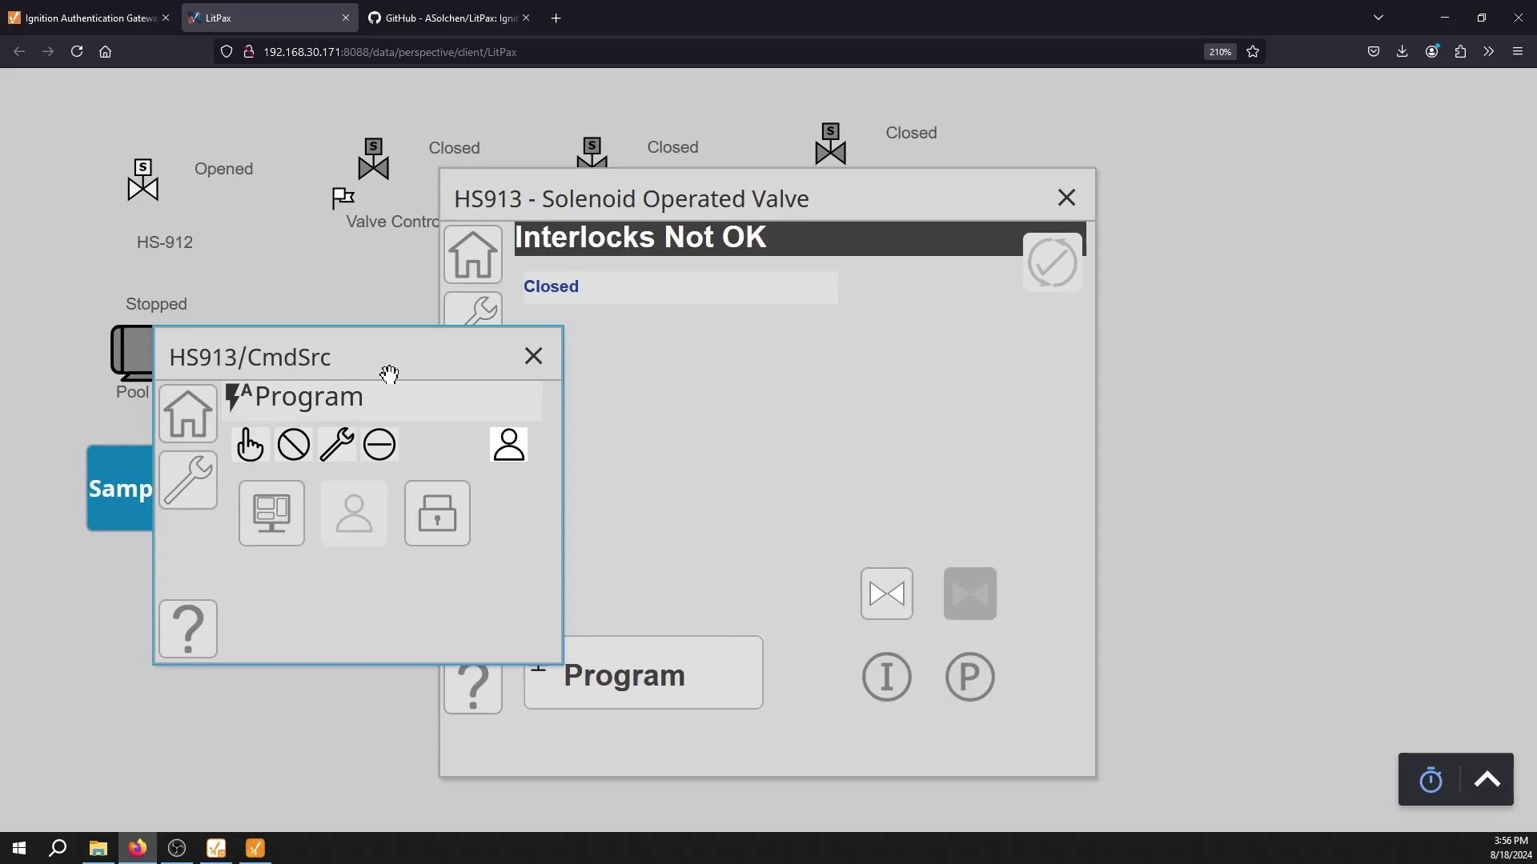
left_click(533, 355)
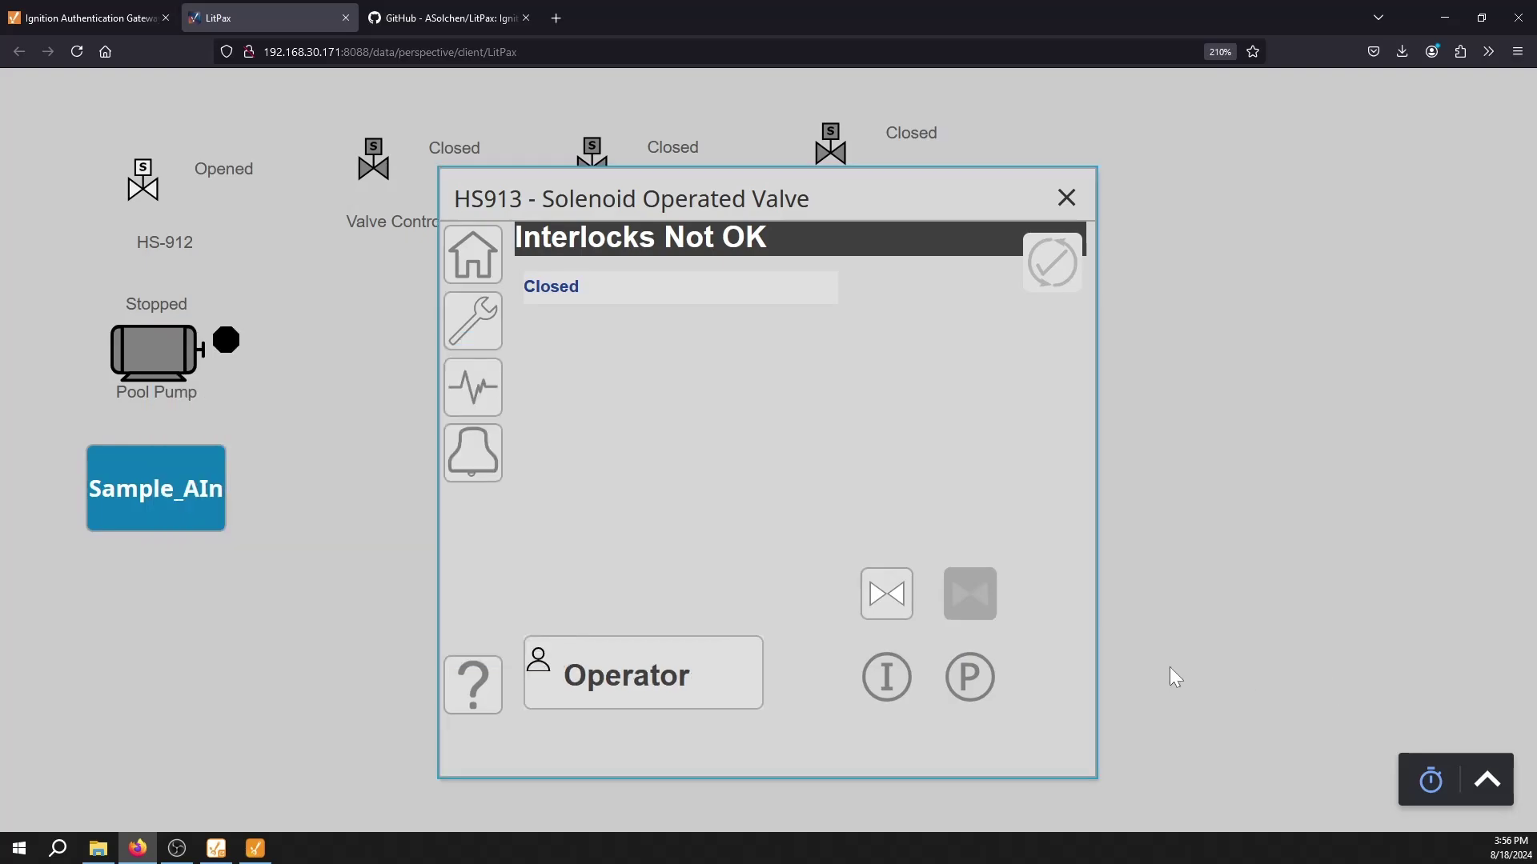
Command the HS913 valve open and closed again from its faceplate, and close the faceplate
left_click(887, 594)
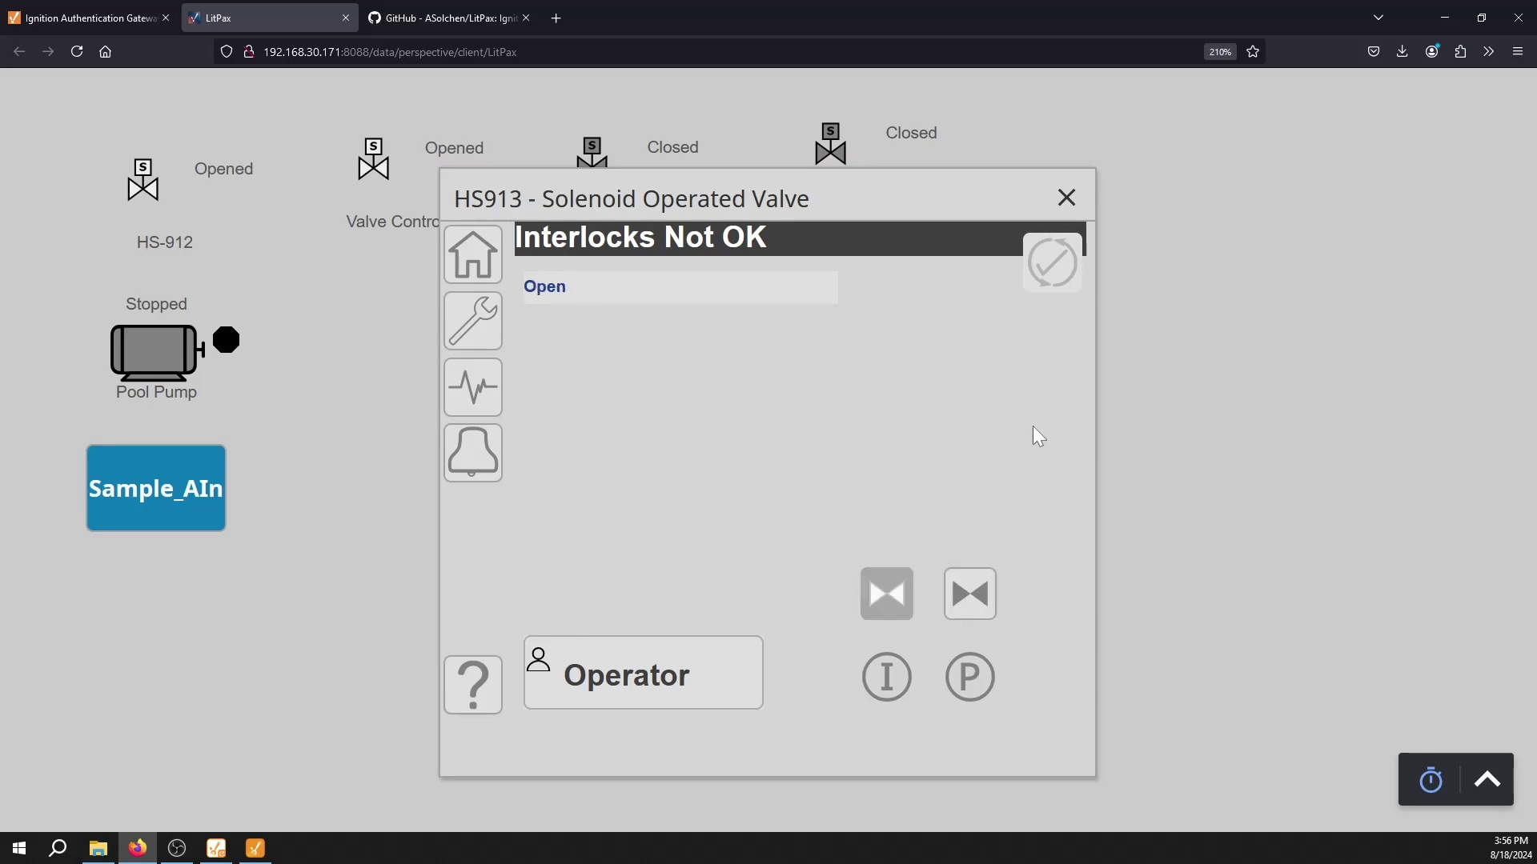
left_click_drag(590, 197, 486, 143)
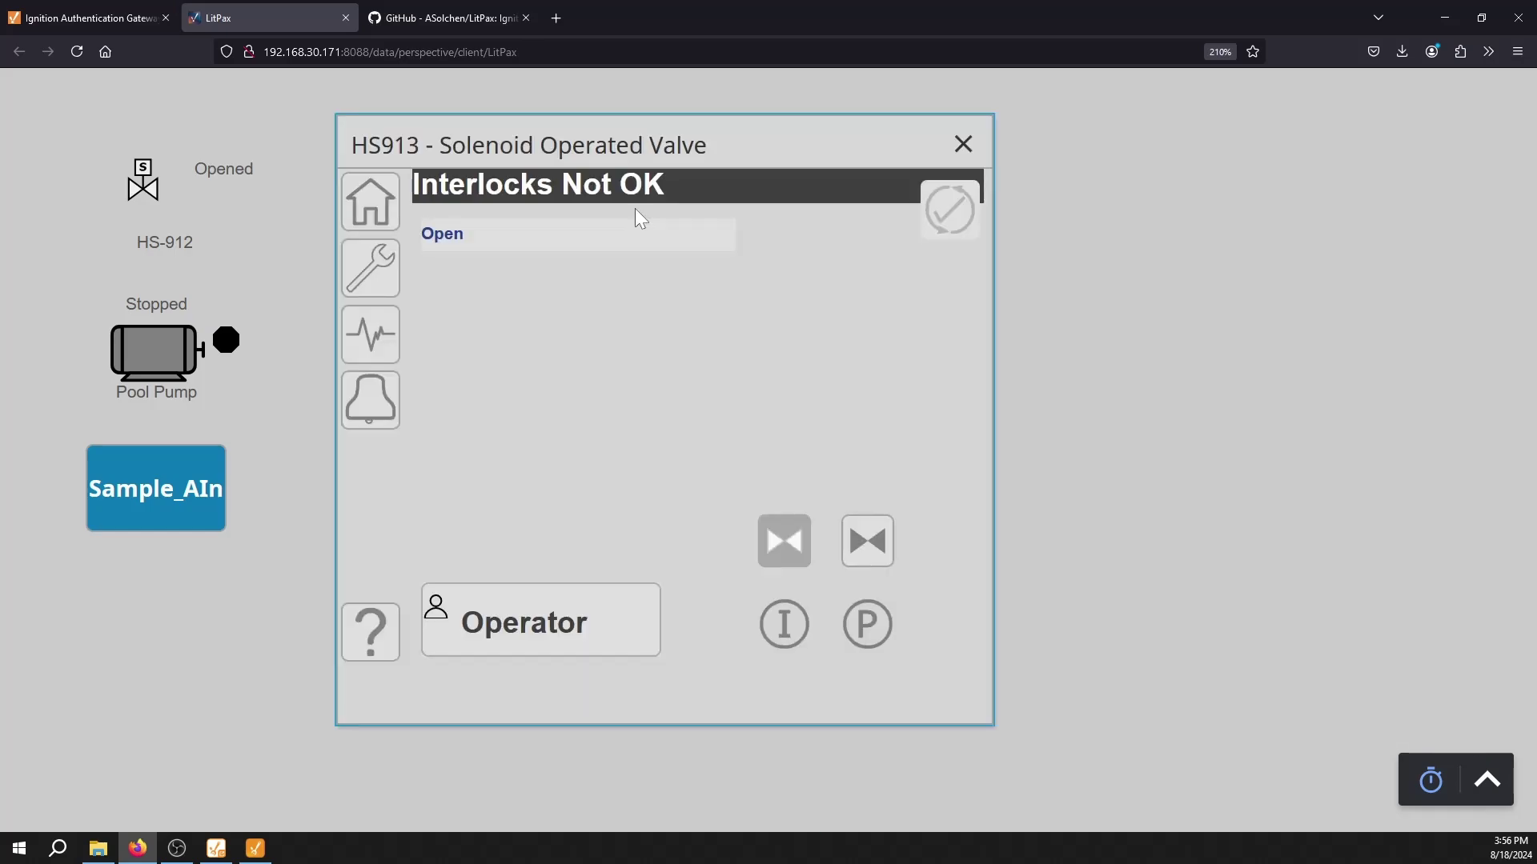
left_click(872, 538)
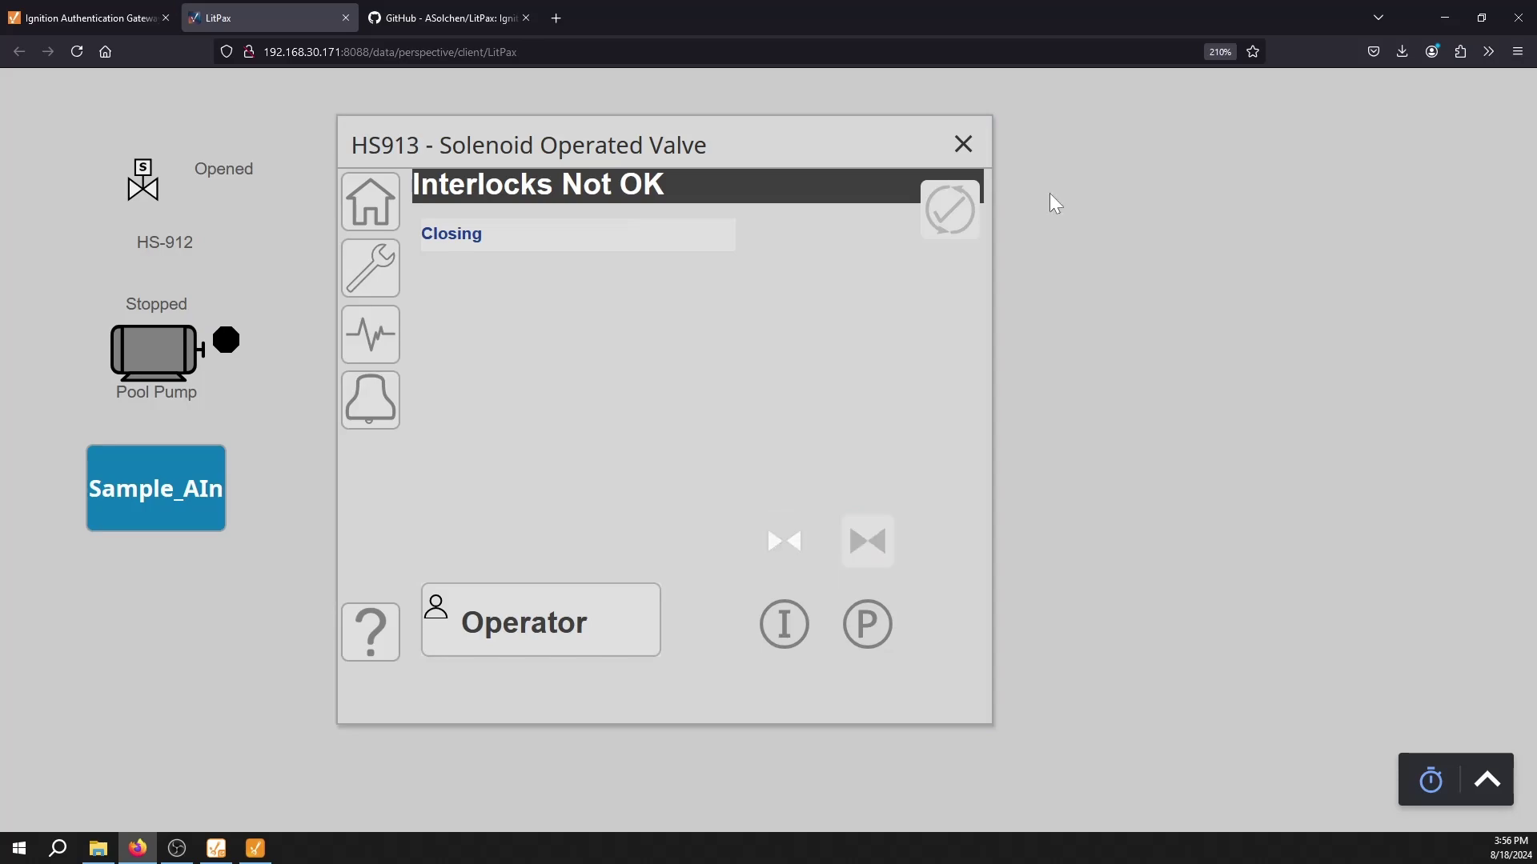
left_click(965, 148)
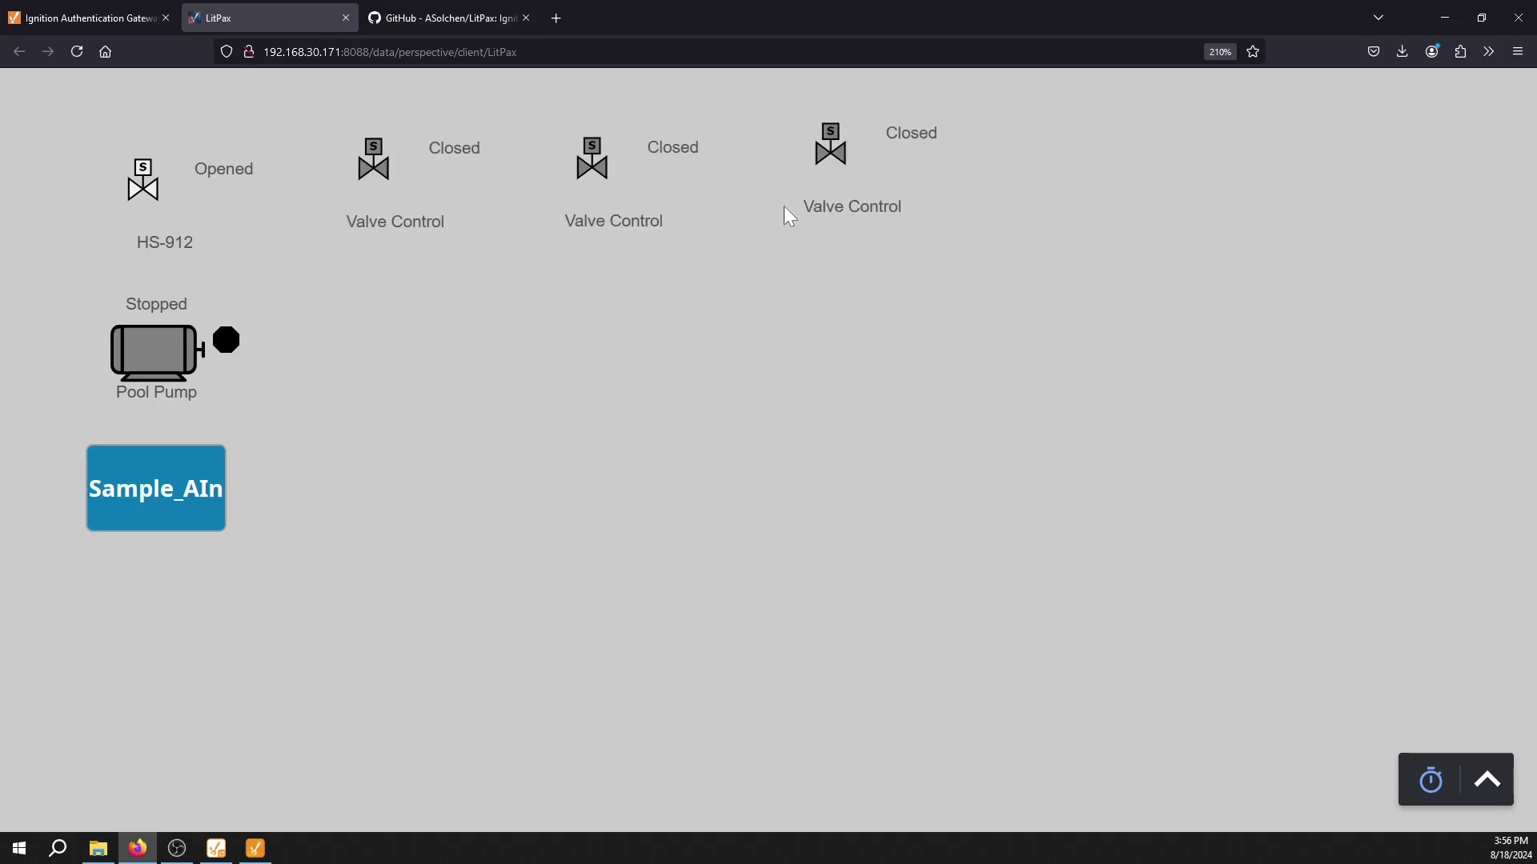
View the home and configuration pages of the Sample_AIn analog input faceplate, and close it
left_click(179, 498)
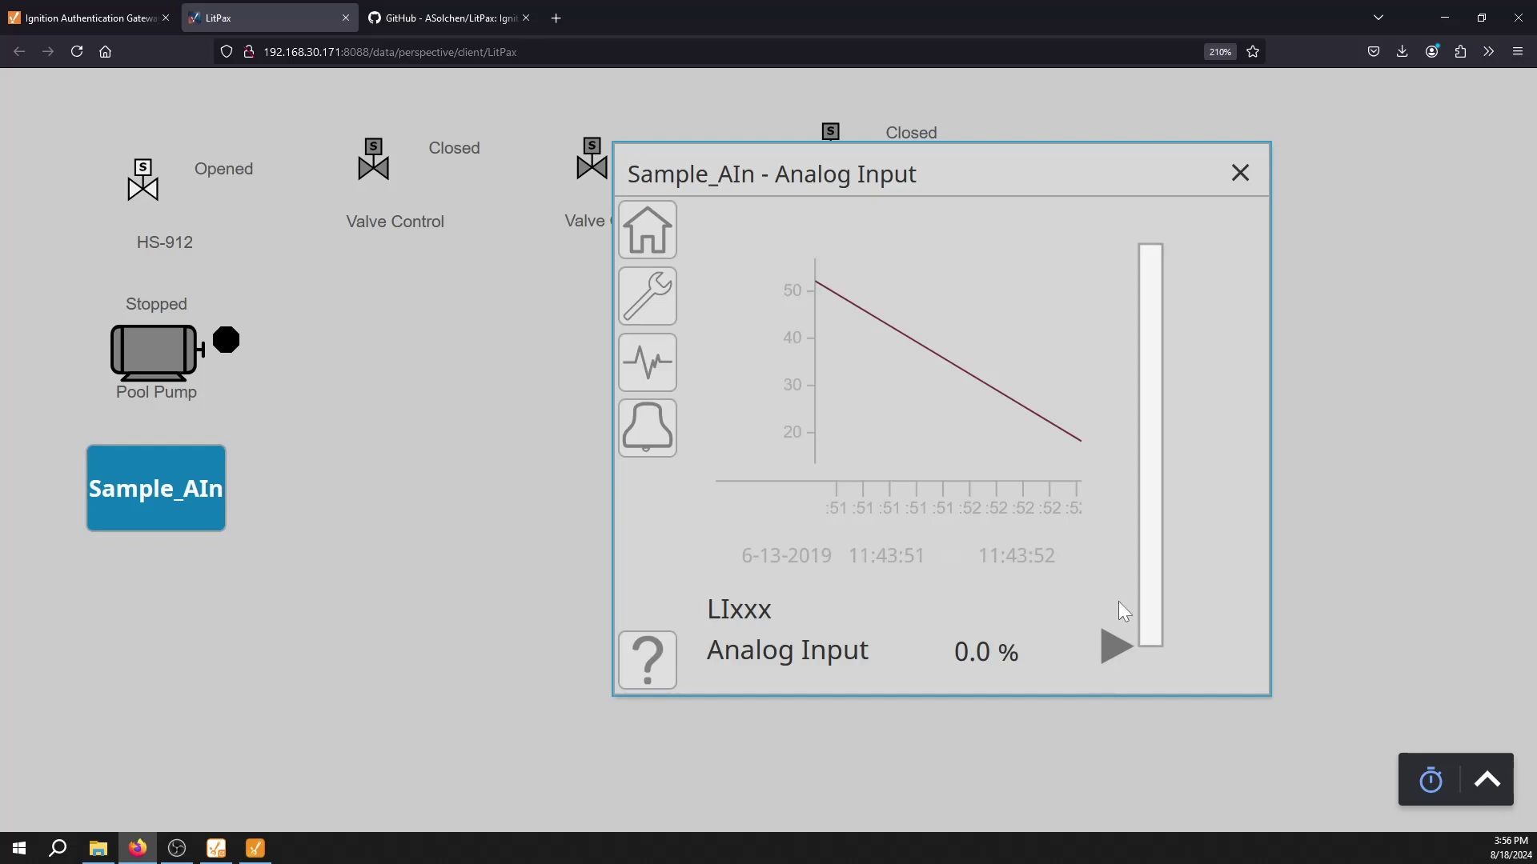
mouse_move(1039, 482)
left_click(647, 296)
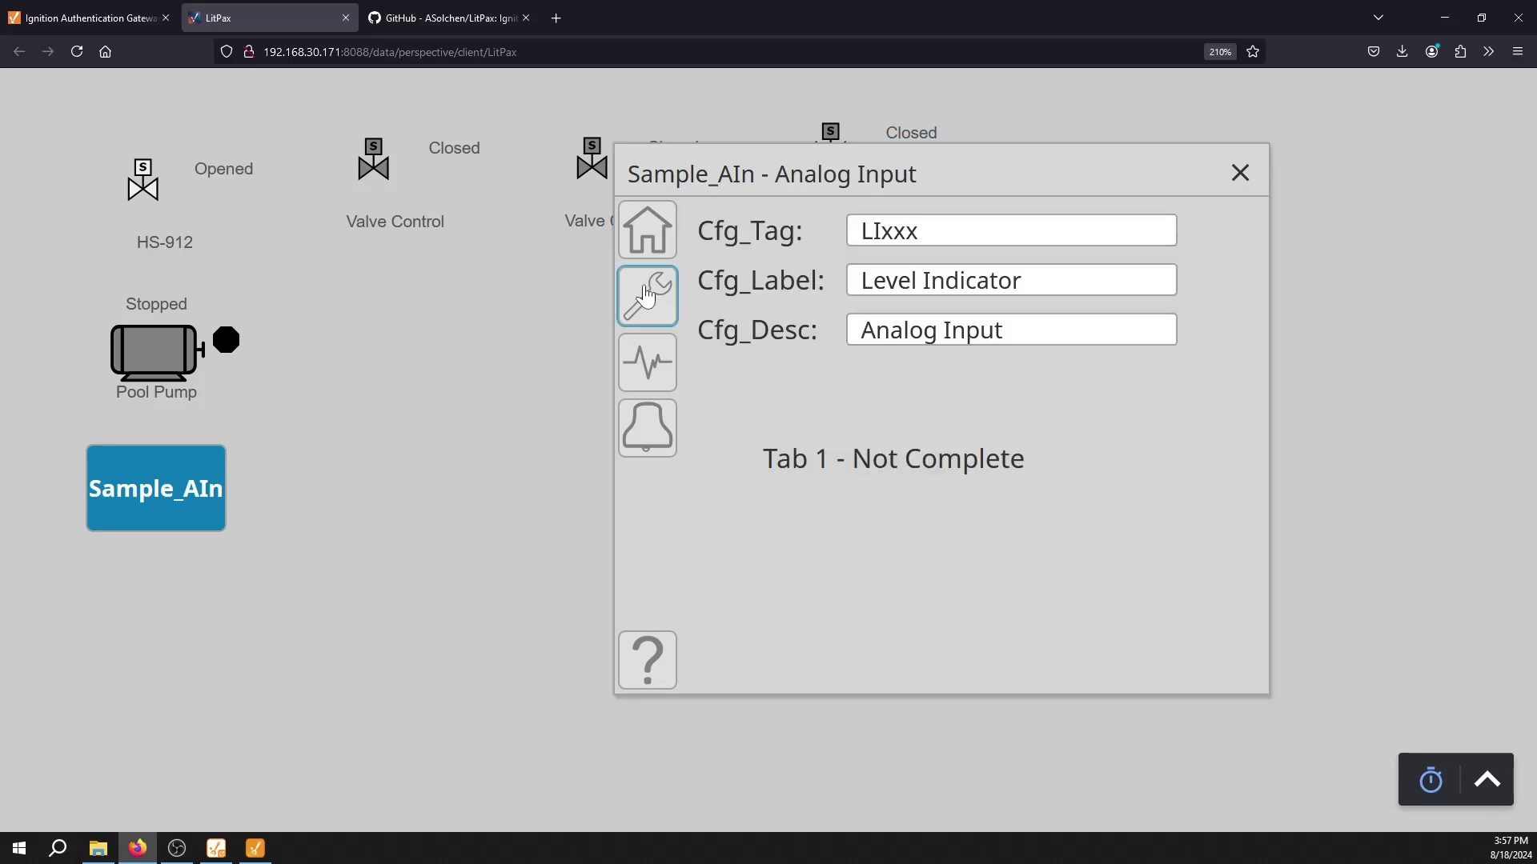
left_click(647, 364)
left_click(647, 364)
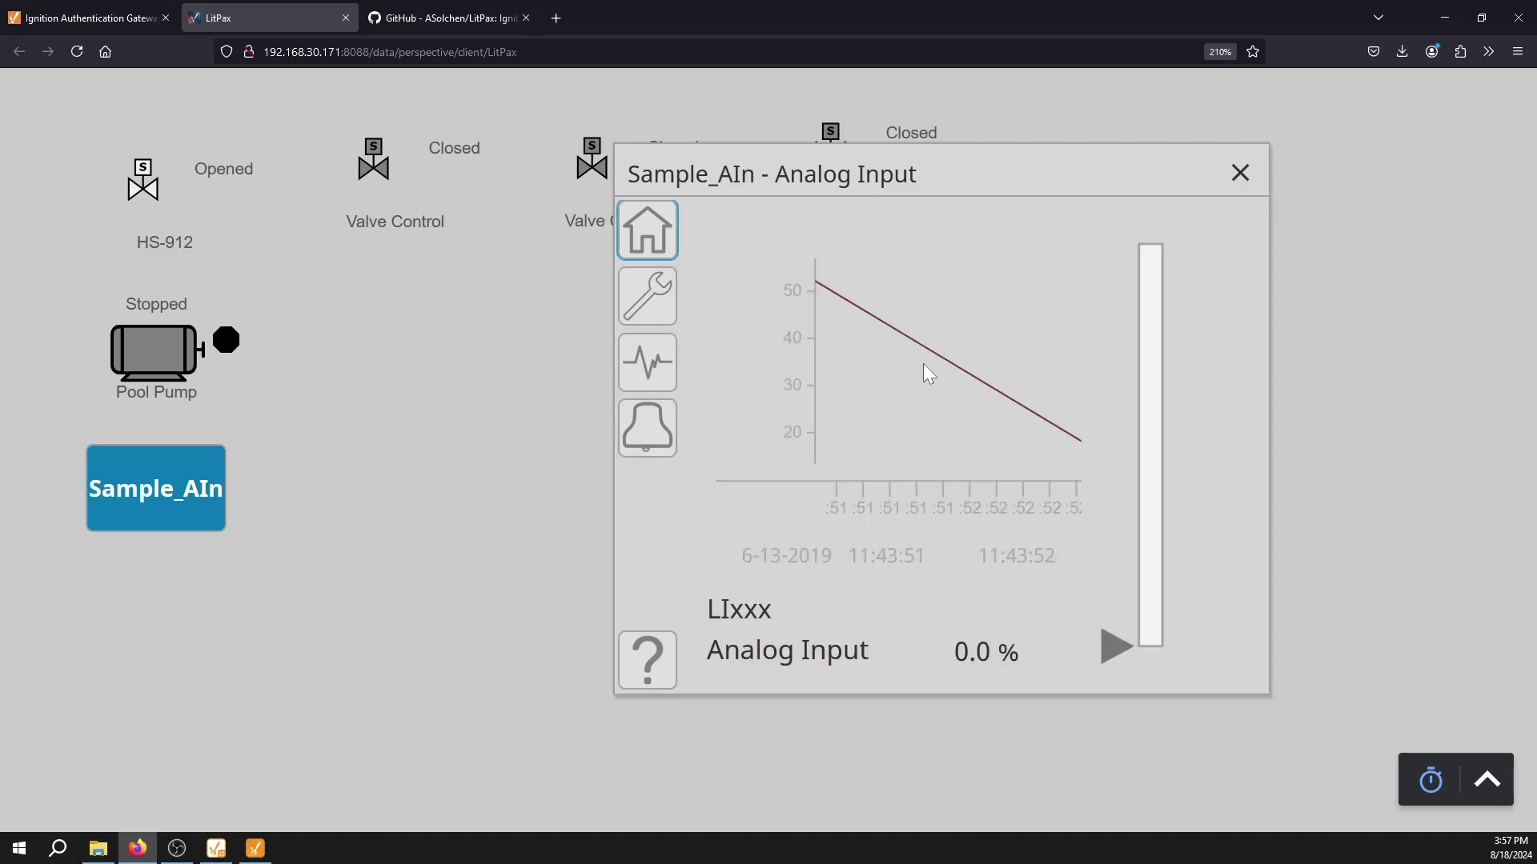
left_click(1241, 175)
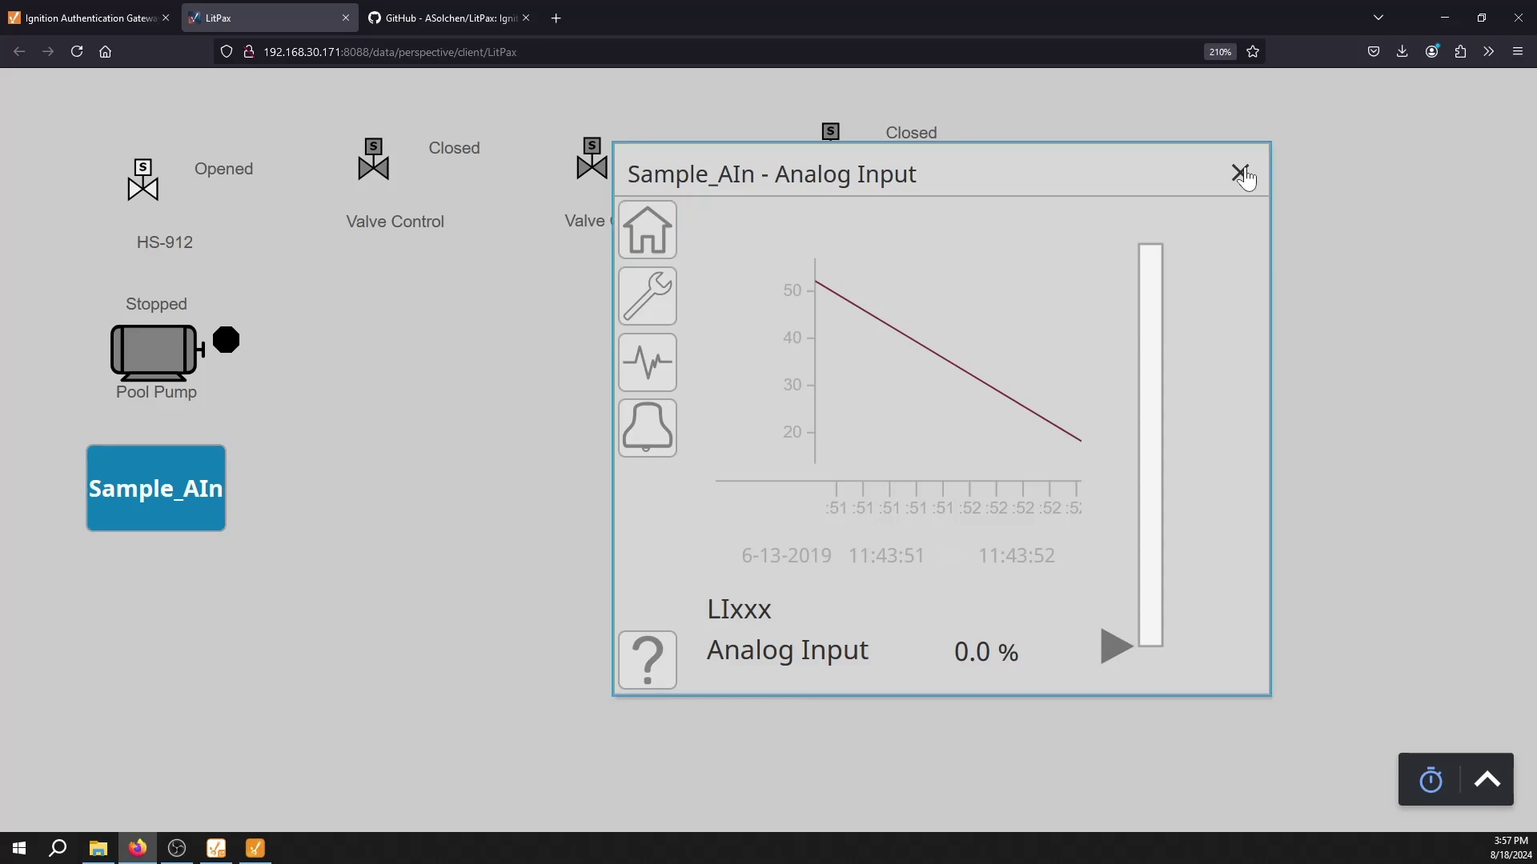
left_click(1242, 175)
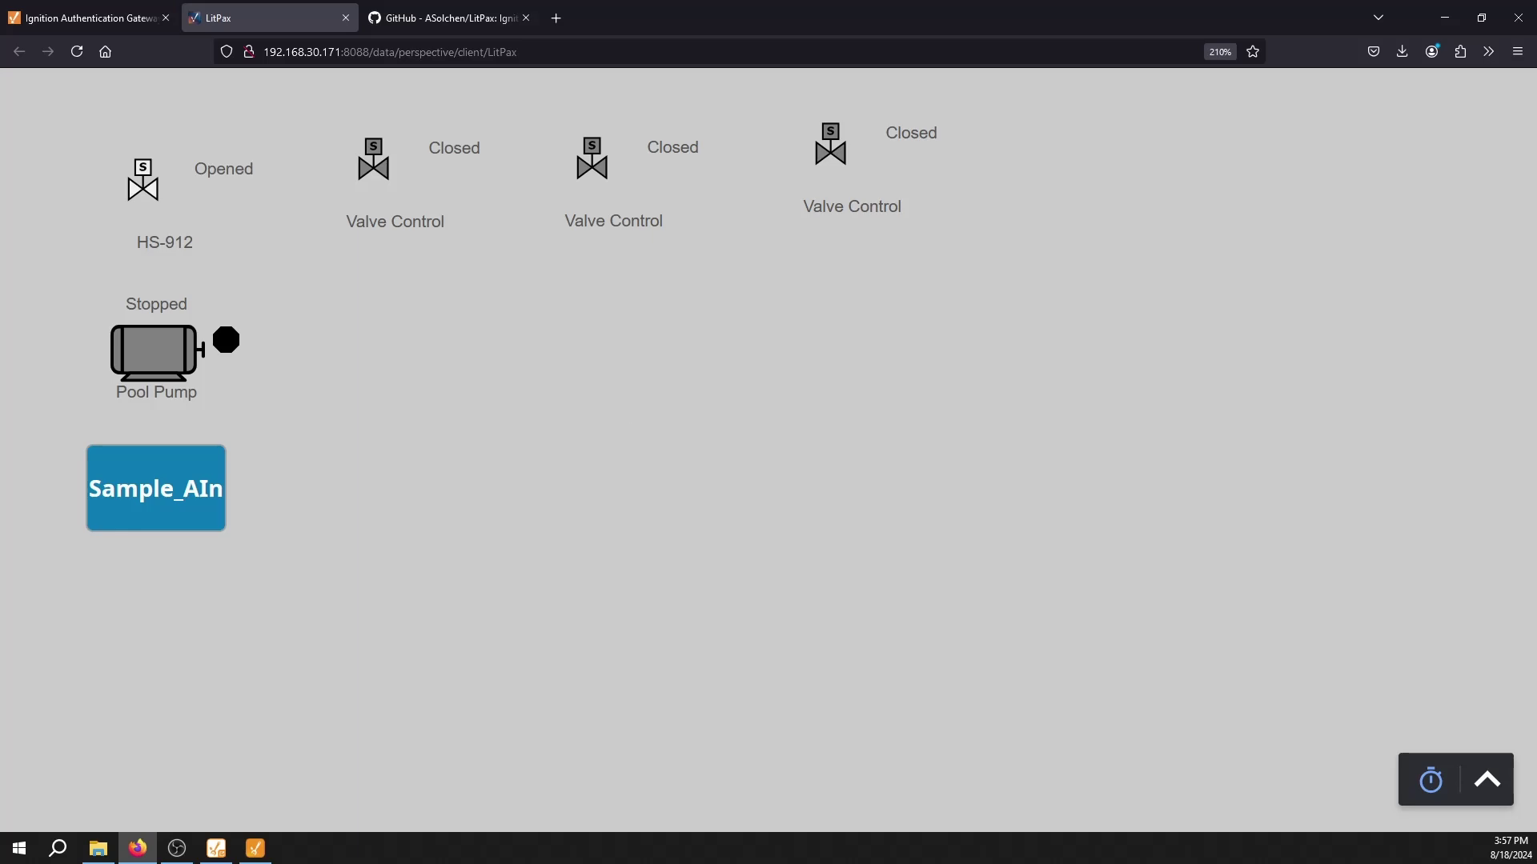
Switch back to Ignition Designer and expand the component tree of (RA-BAS) P_Motor-Faceplate in the RA-BAS folder
key("alt+Tab")
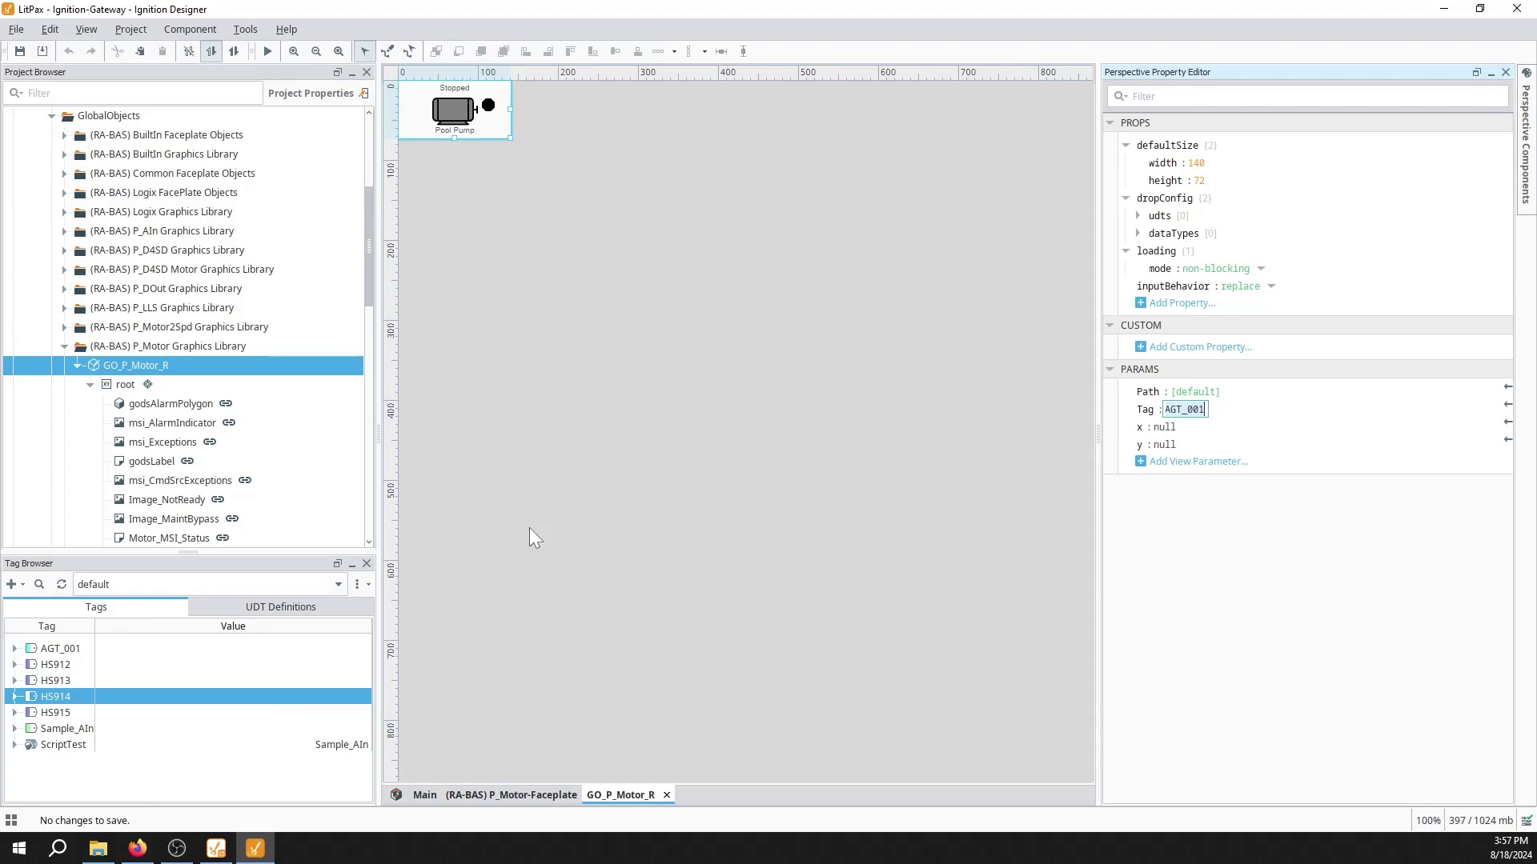
scroll(162, 432, "up", 3)
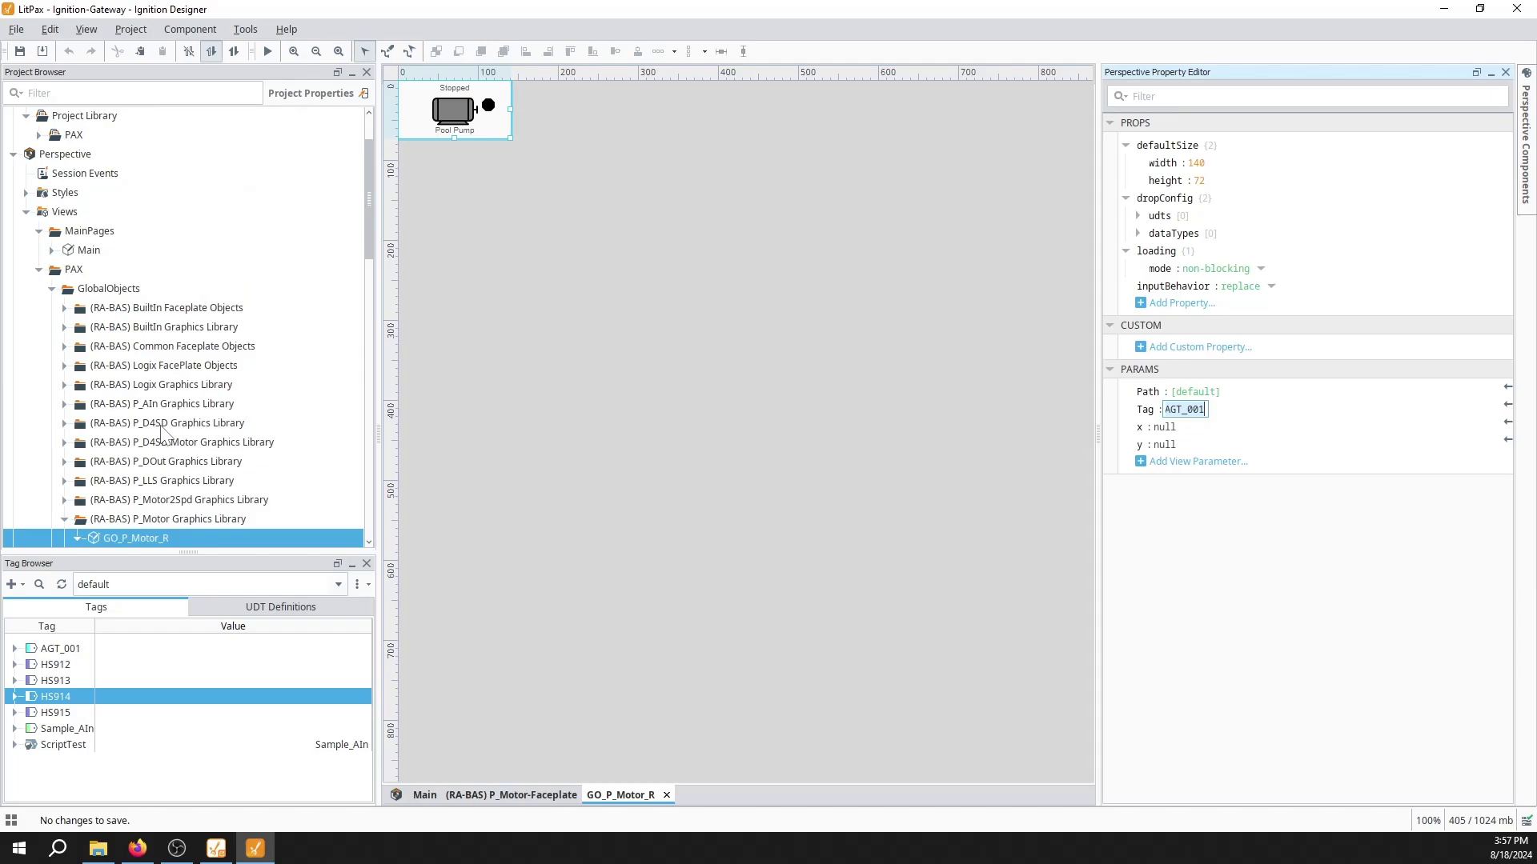
scroll(162, 432, "down", 1)
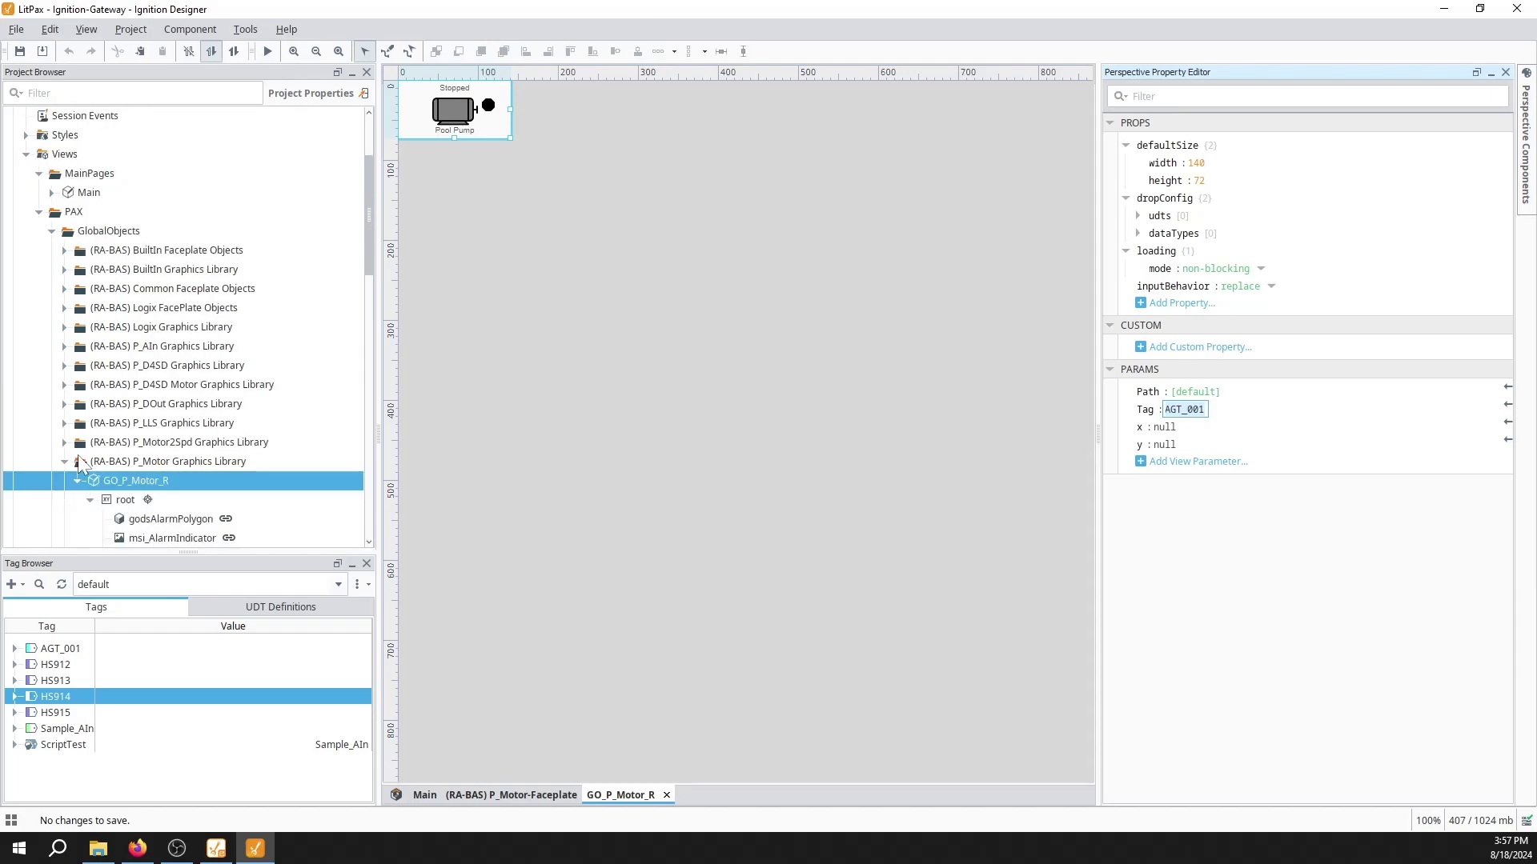
scroll(80, 465, "down", 12)
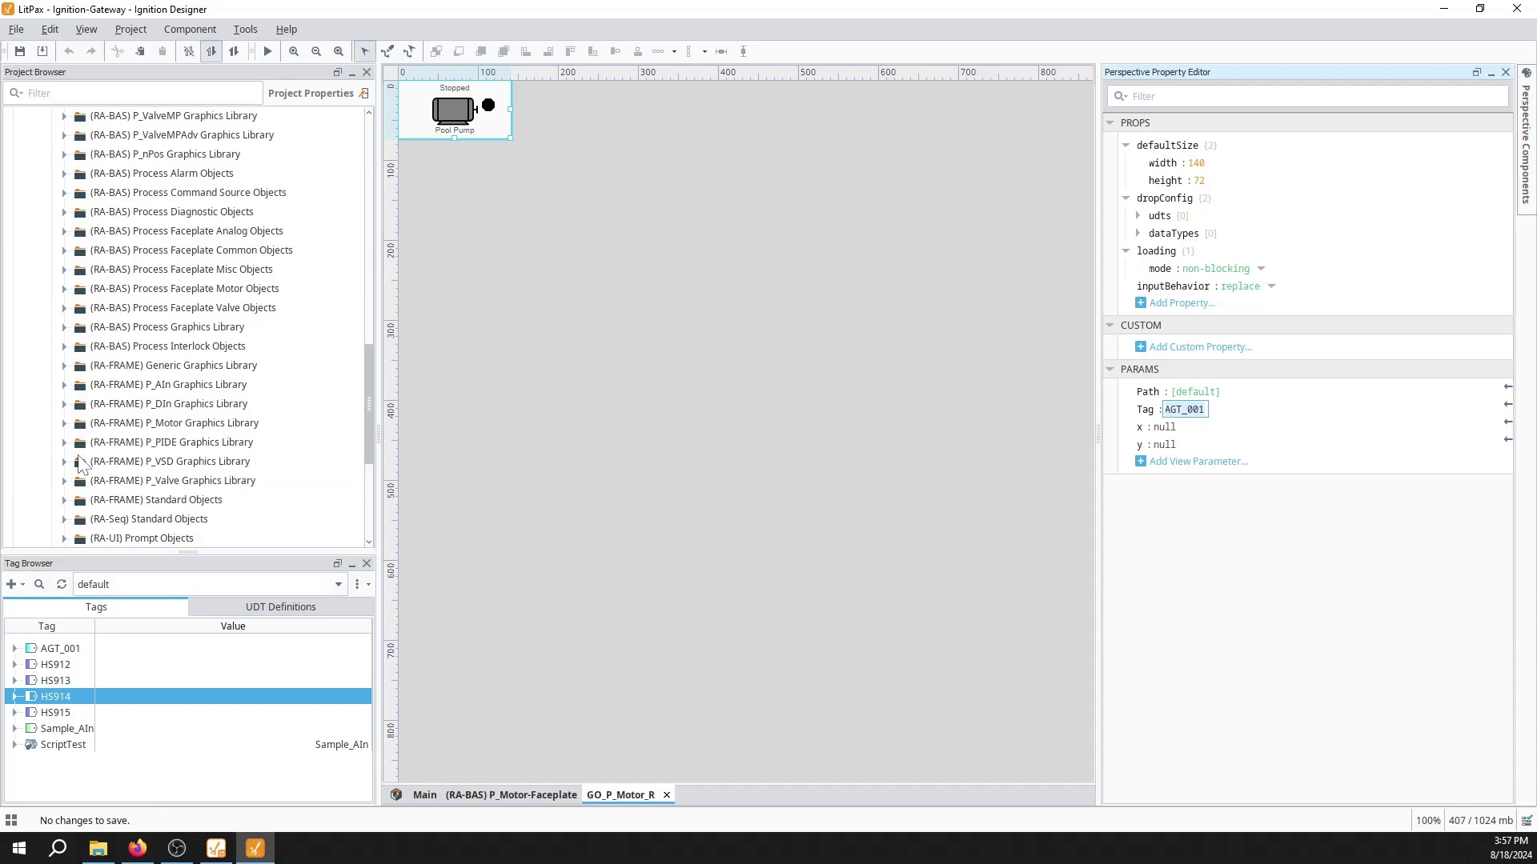
scroll(80, 465, "down", 5)
left_click(64, 403)
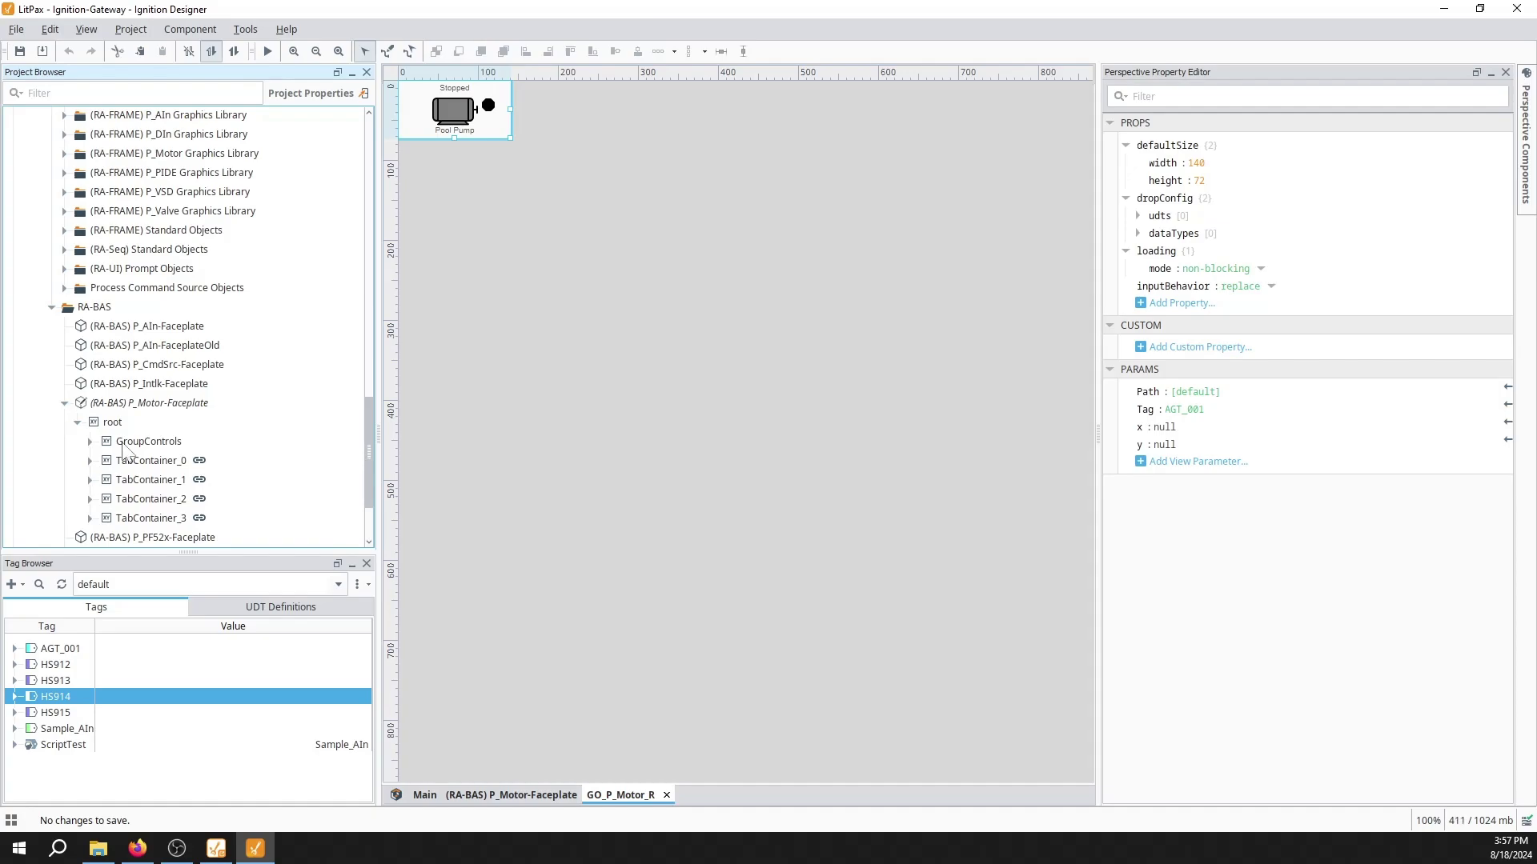
Open the (RA-BAS) P_Motor-Faceplate view and inspect the properties of its root and TabContainer_0
left_click(120, 422)
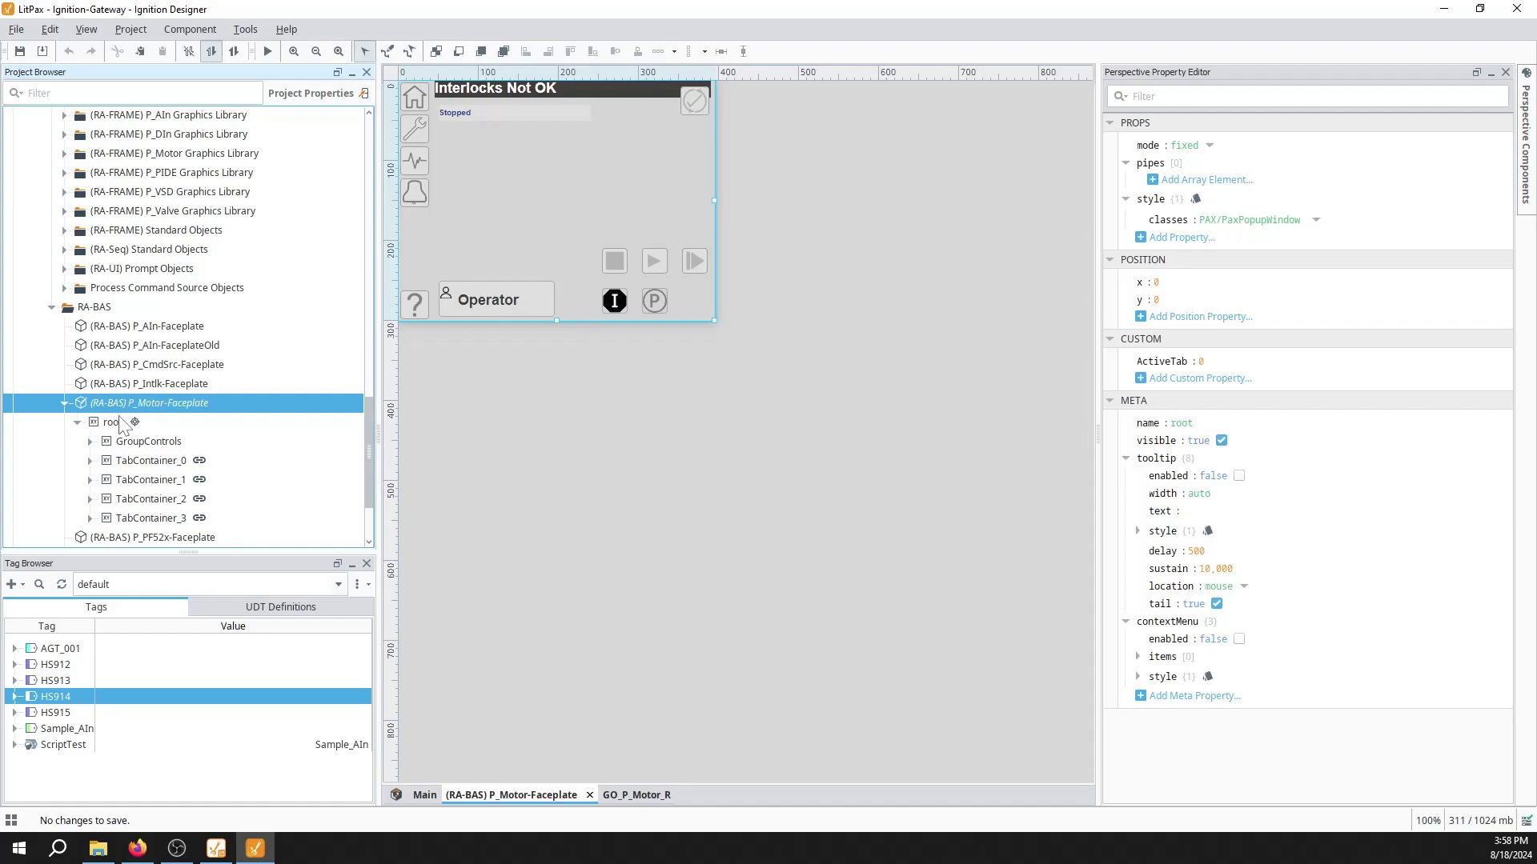
left_click(148, 460)
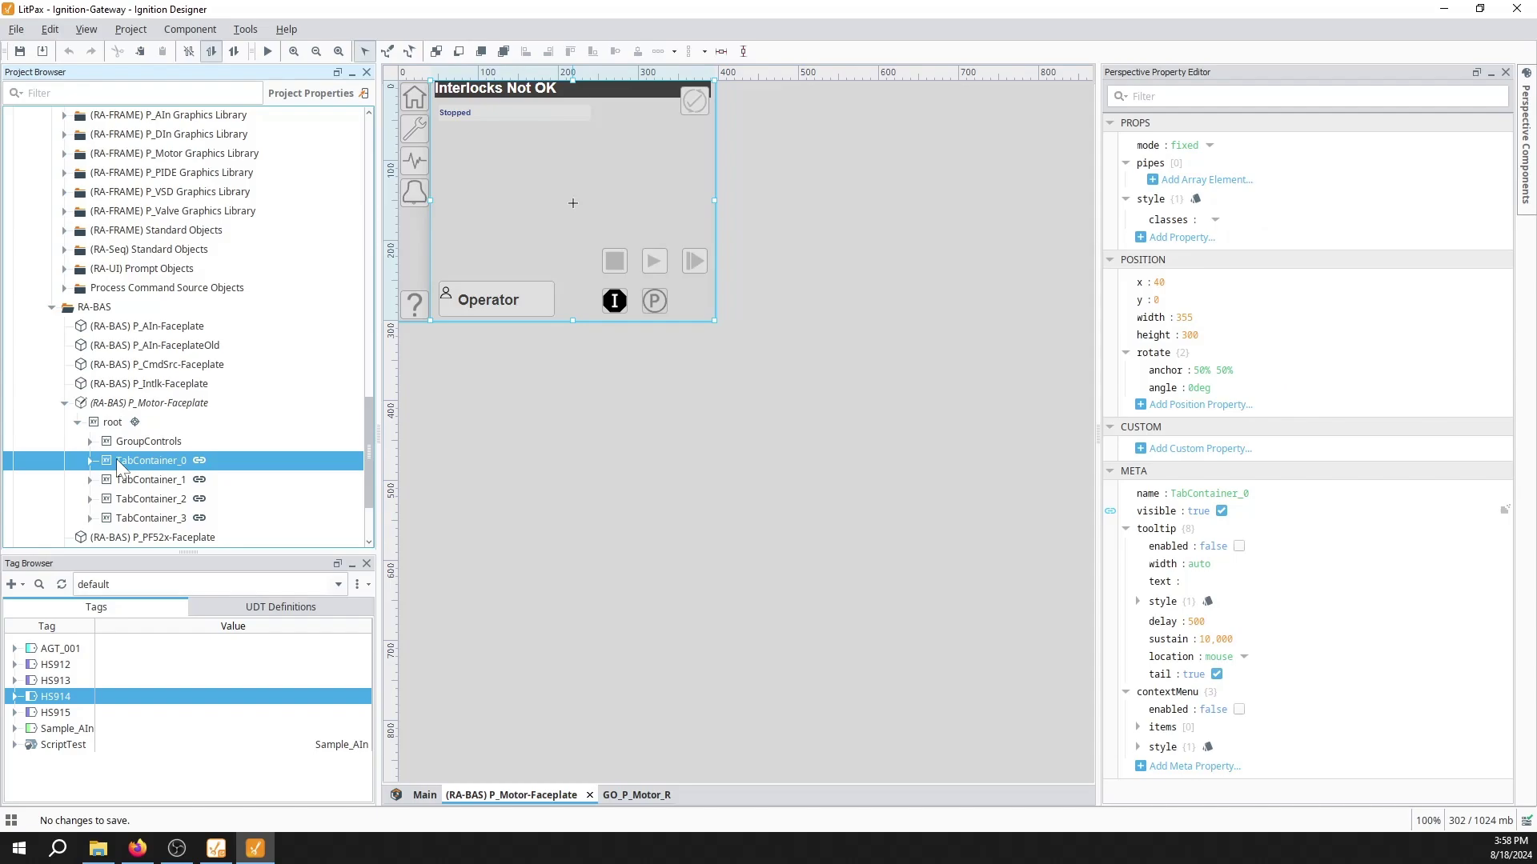
key("Left")
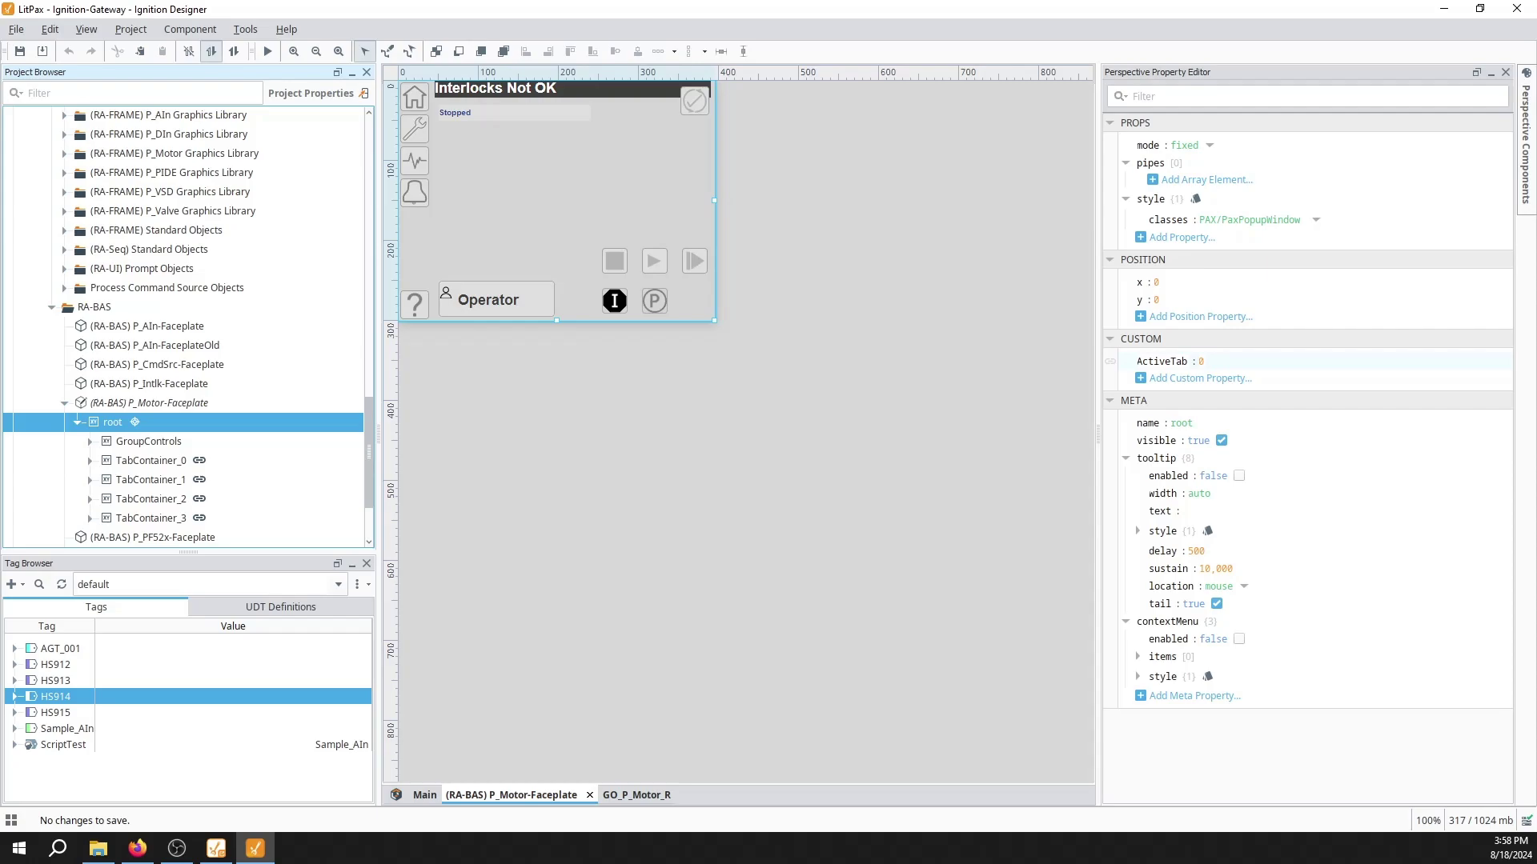
Preview the motor faceplate's tab pages by setting root's ActiveTab to 1, 2 and back to 0
left_click(1223, 361)
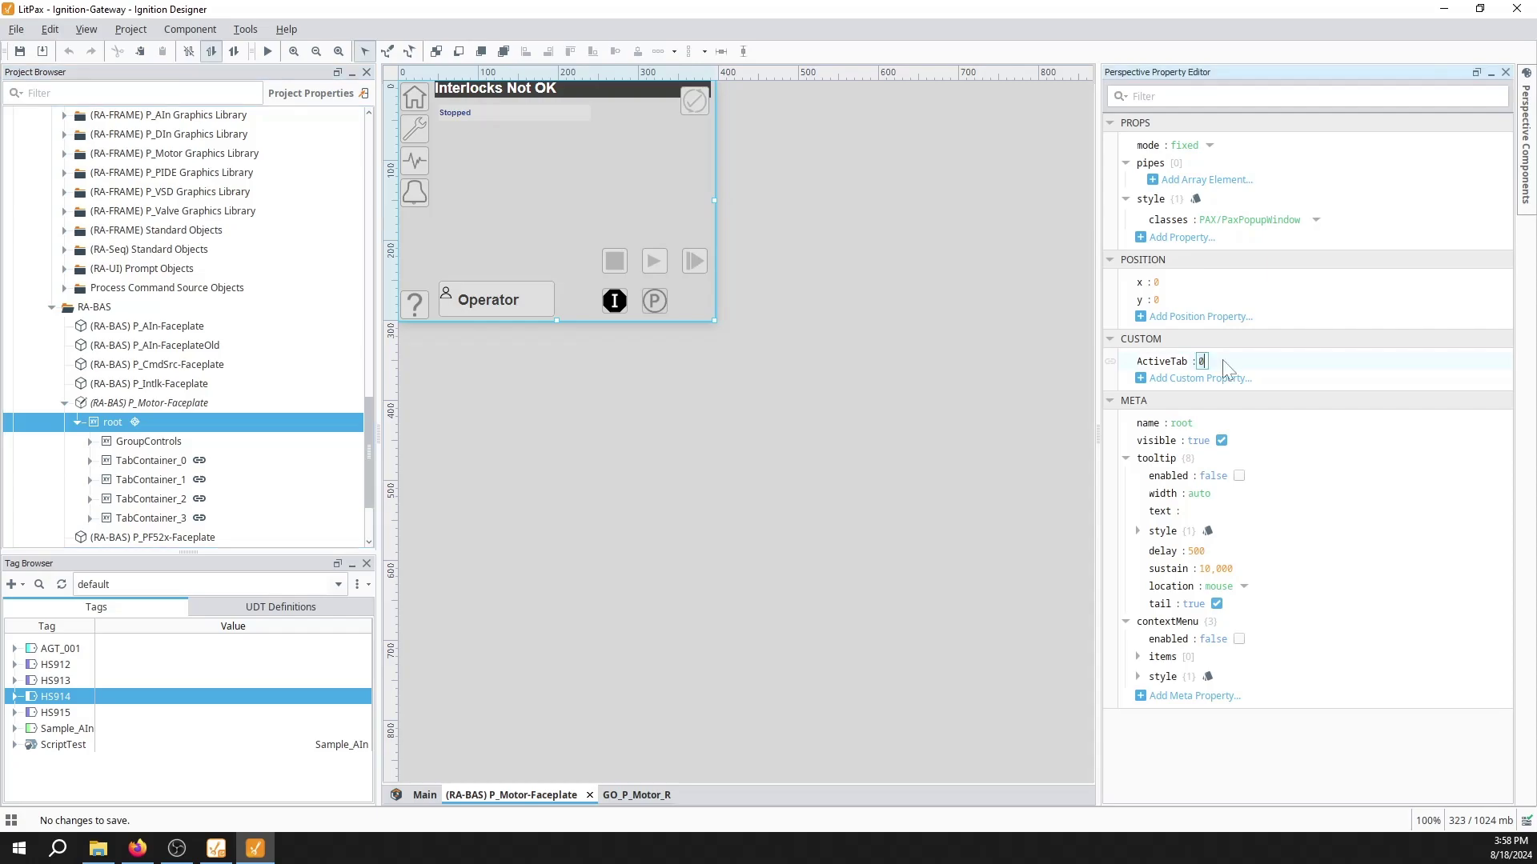
type("1")
key("Return")
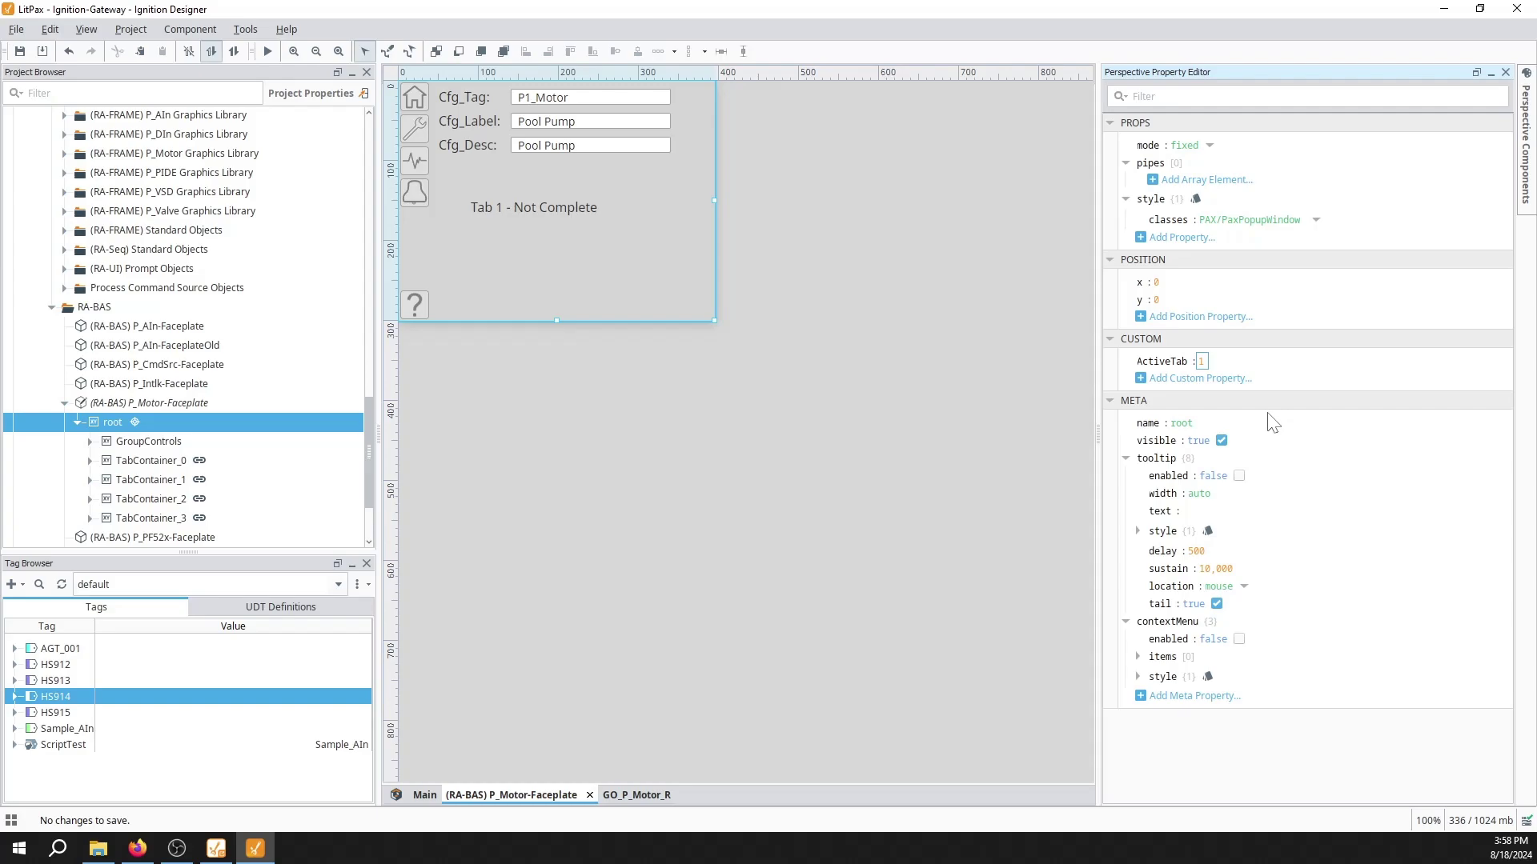
type("2")
key("Return")
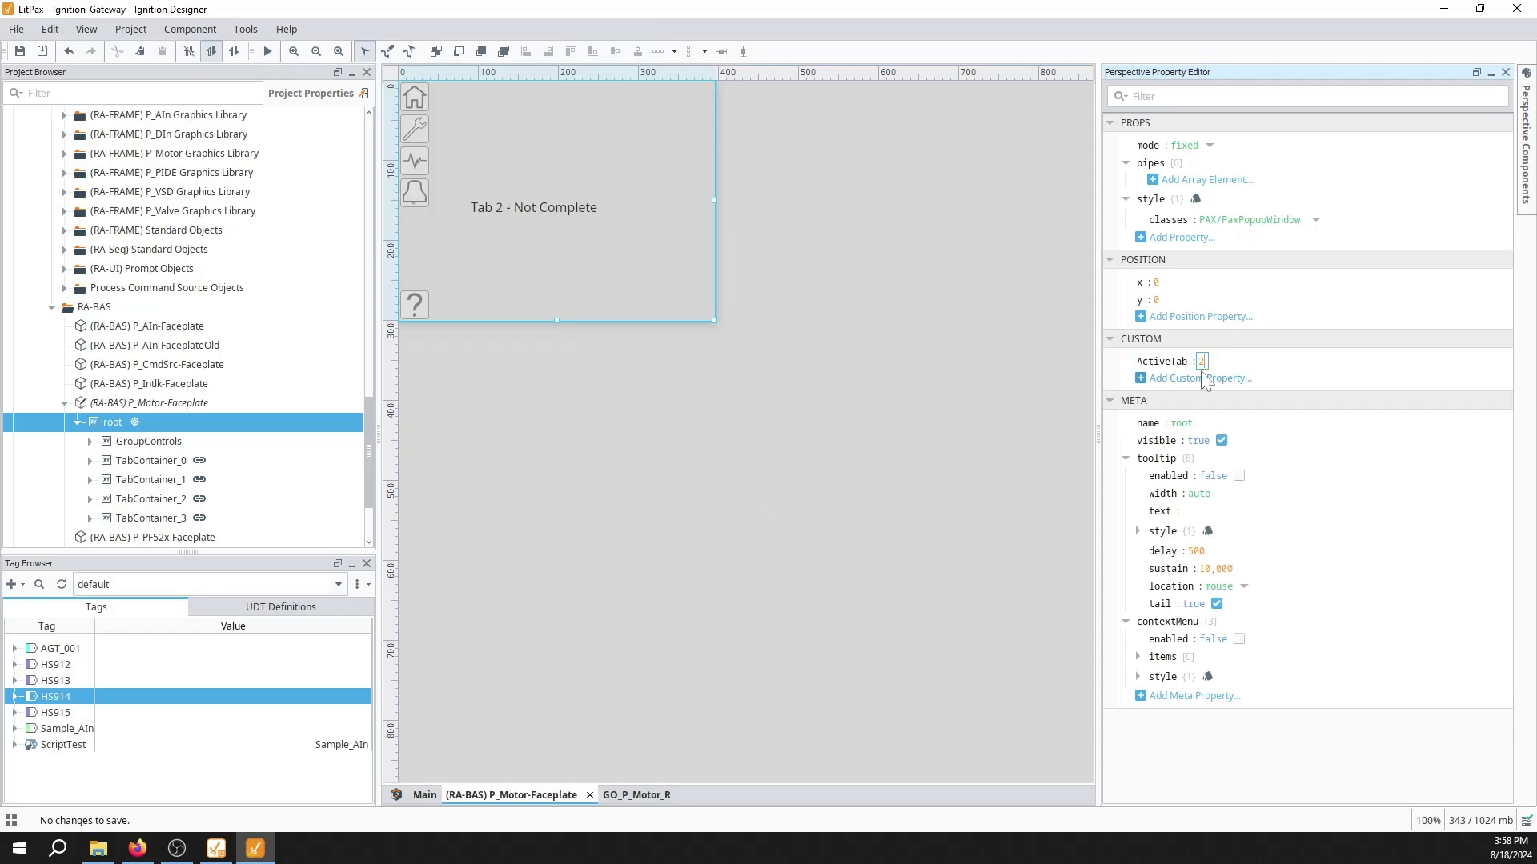
type("0")
key("Return")
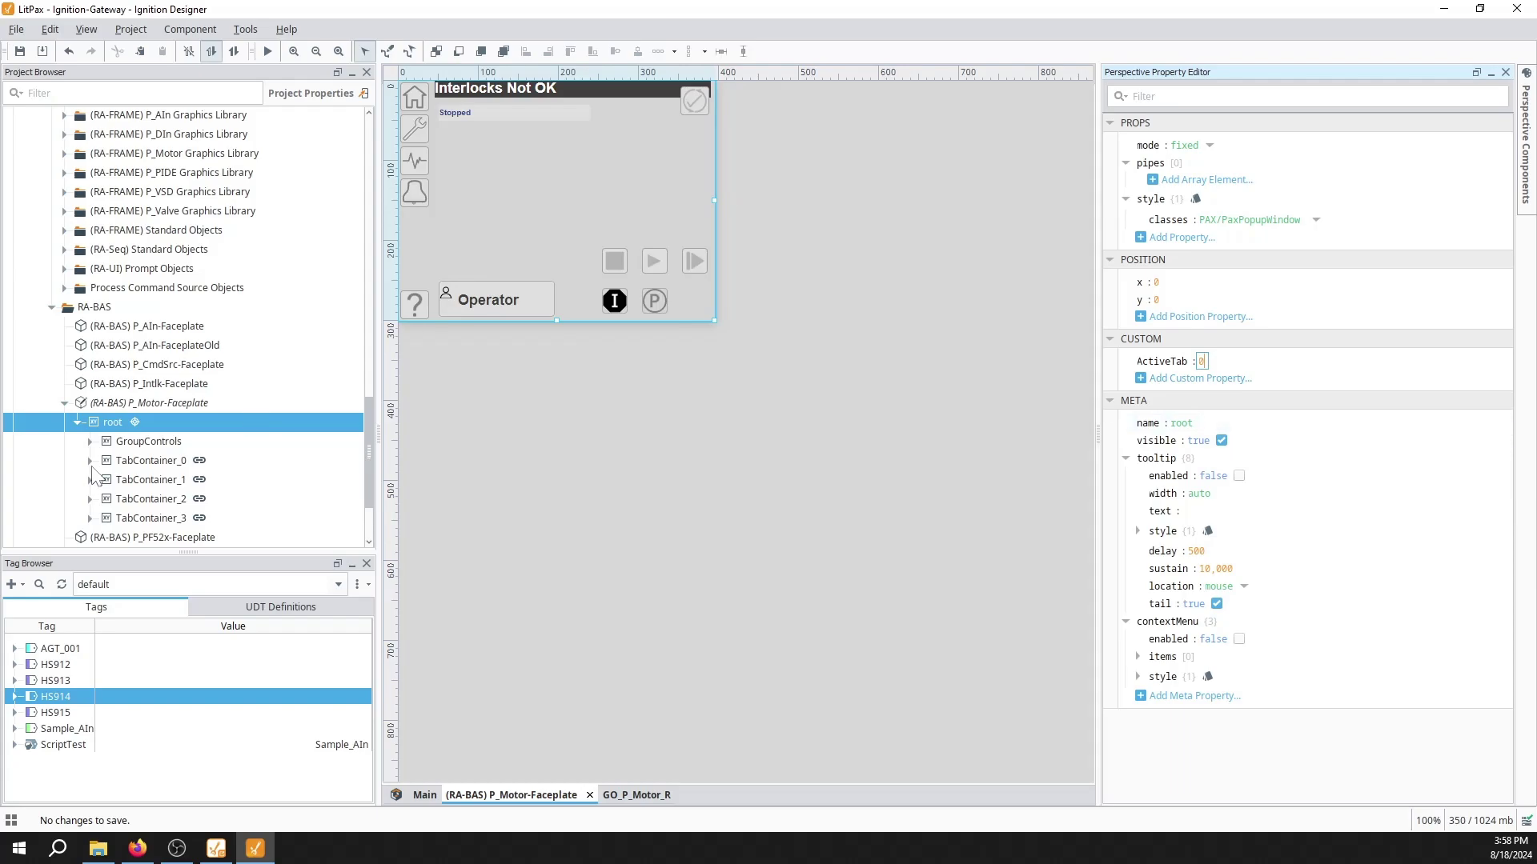
Inspect the parameters of TabContainer_0's GO_StartButton, GO_Notice_NRdy_Fail, GO_AlarmNotifyIntlkTrip and GO_Notice_NRdy_PrioStop objects
left_click(654, 261)
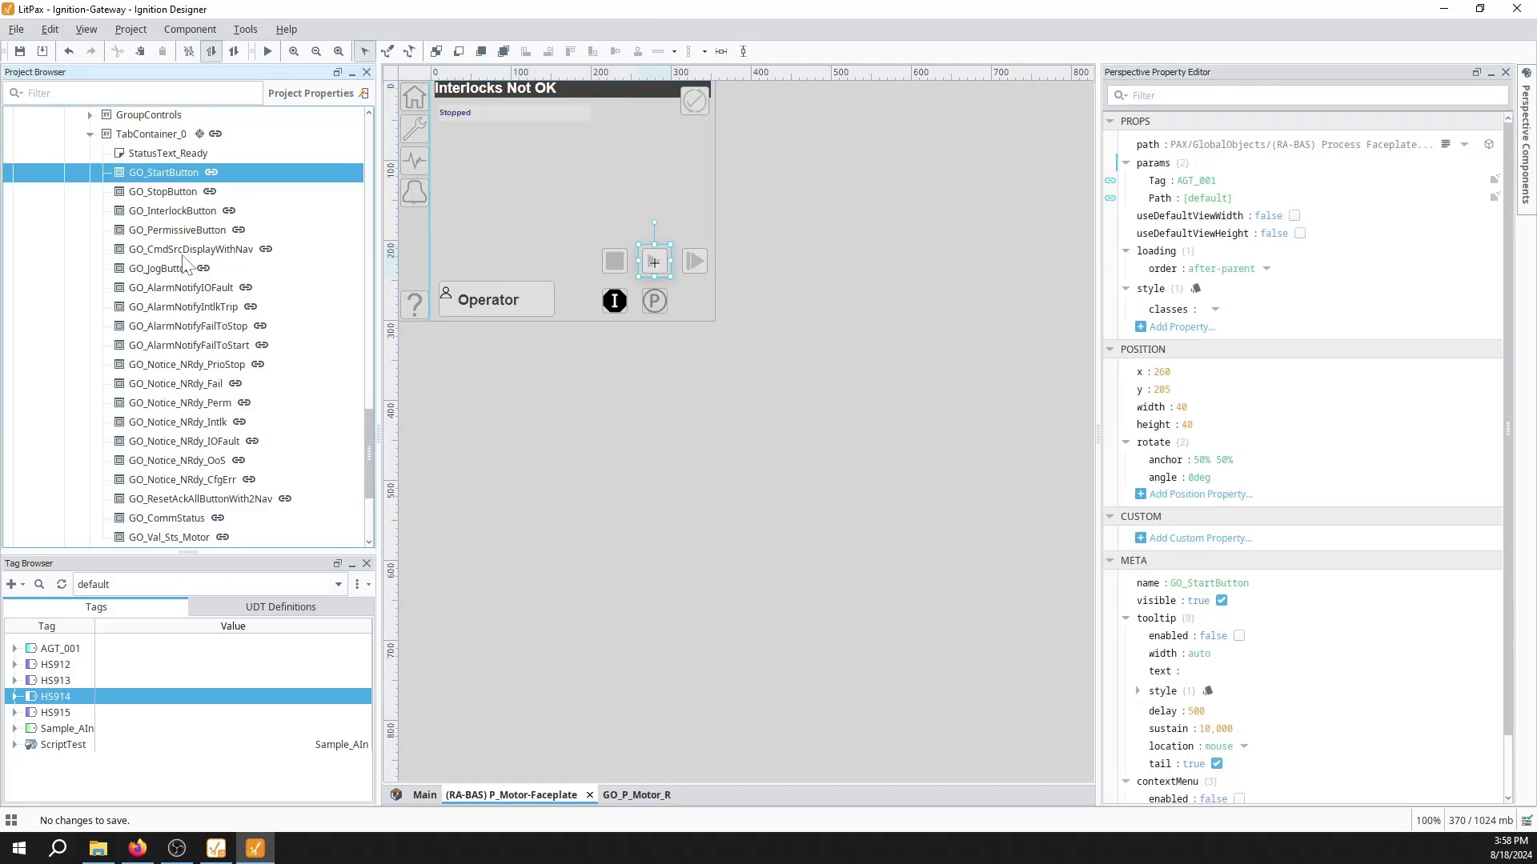
left_click(176, 383)
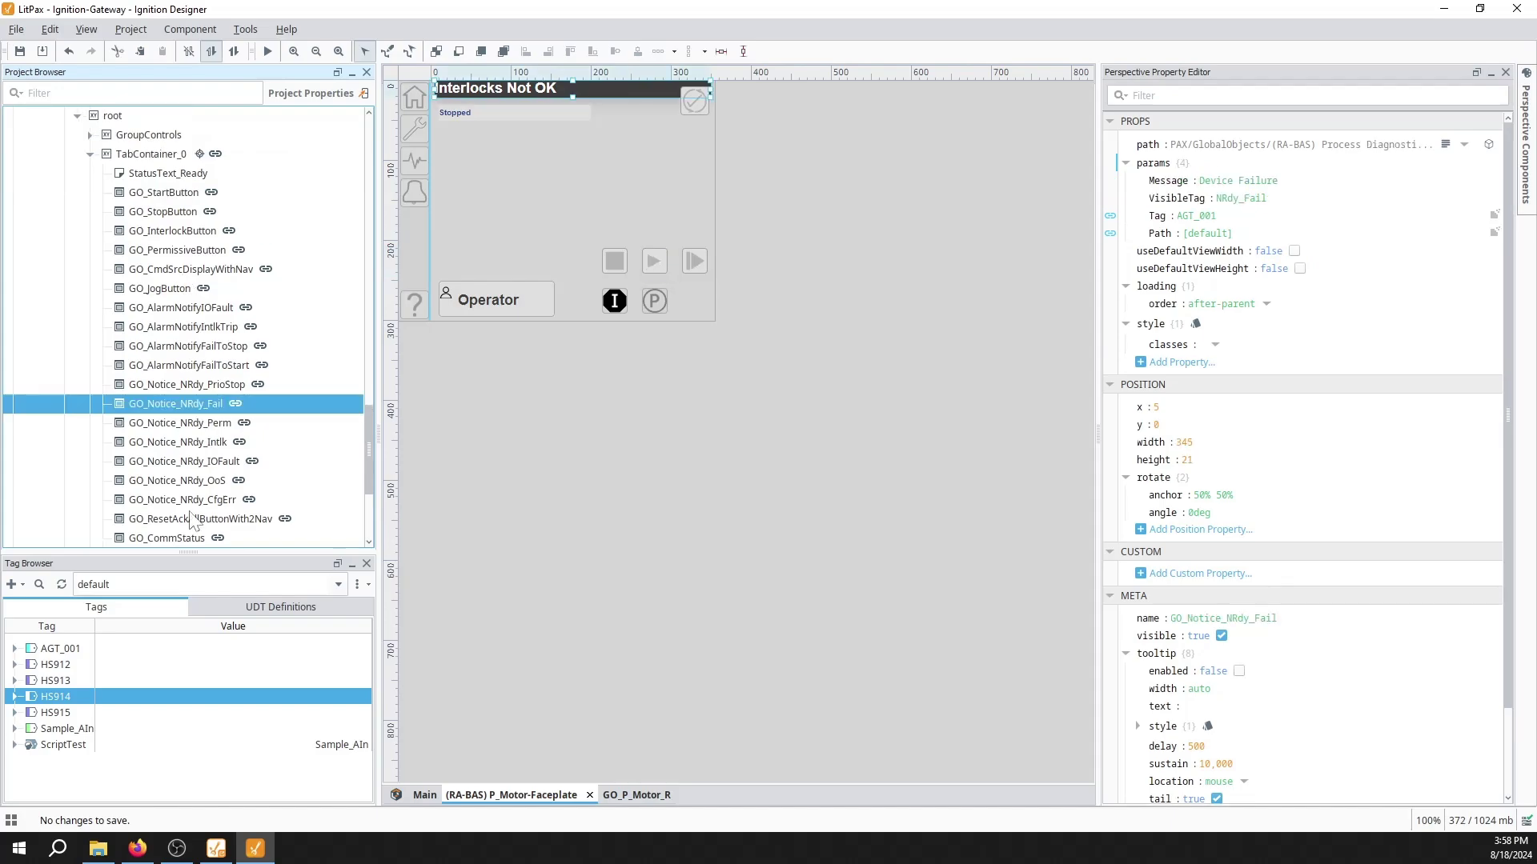
left_click(172, 328)
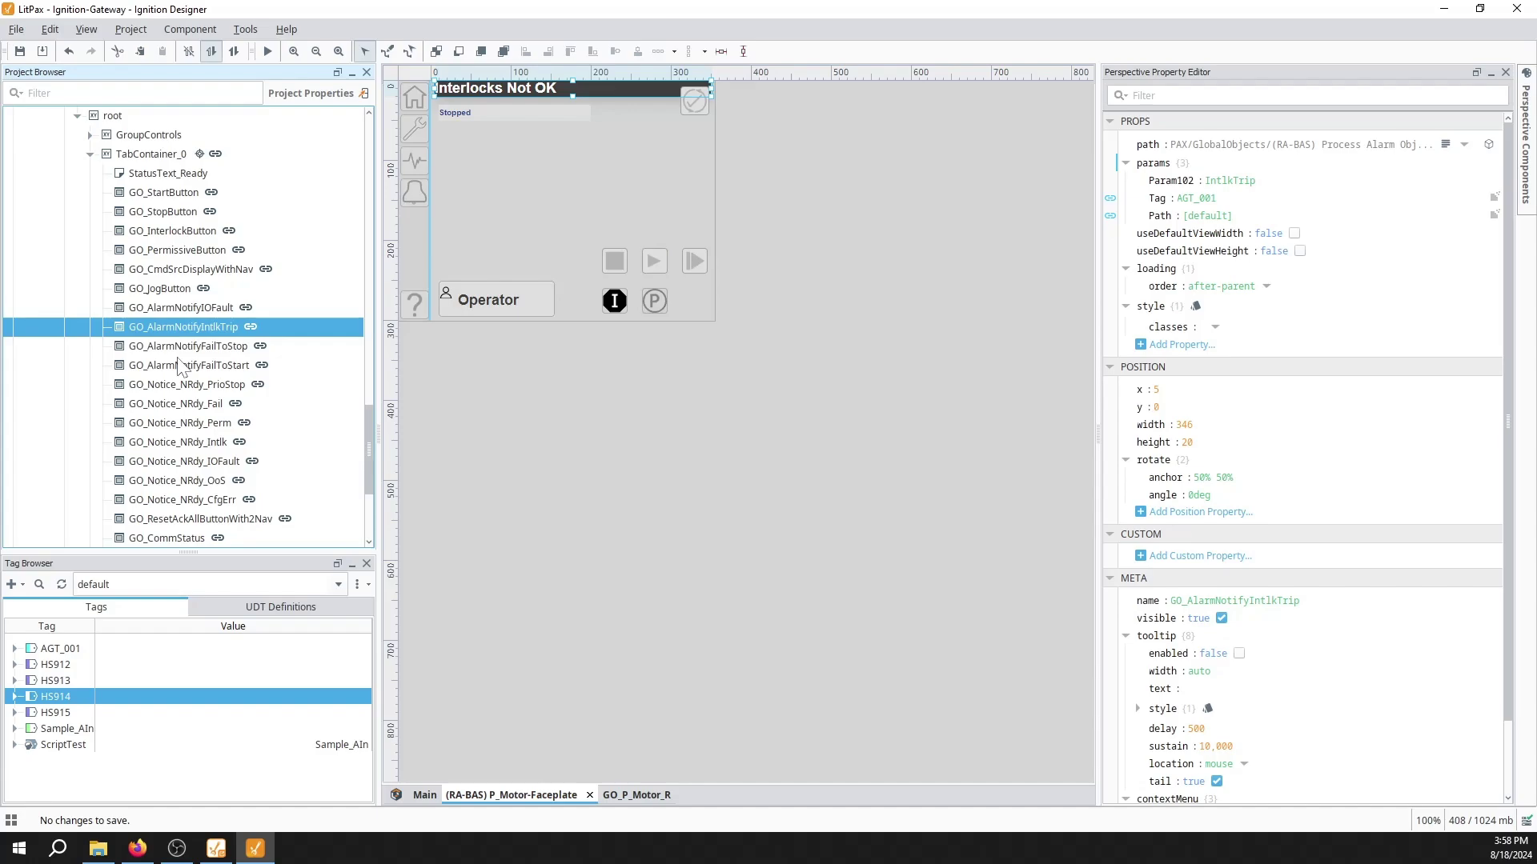
left_click(164, 386)
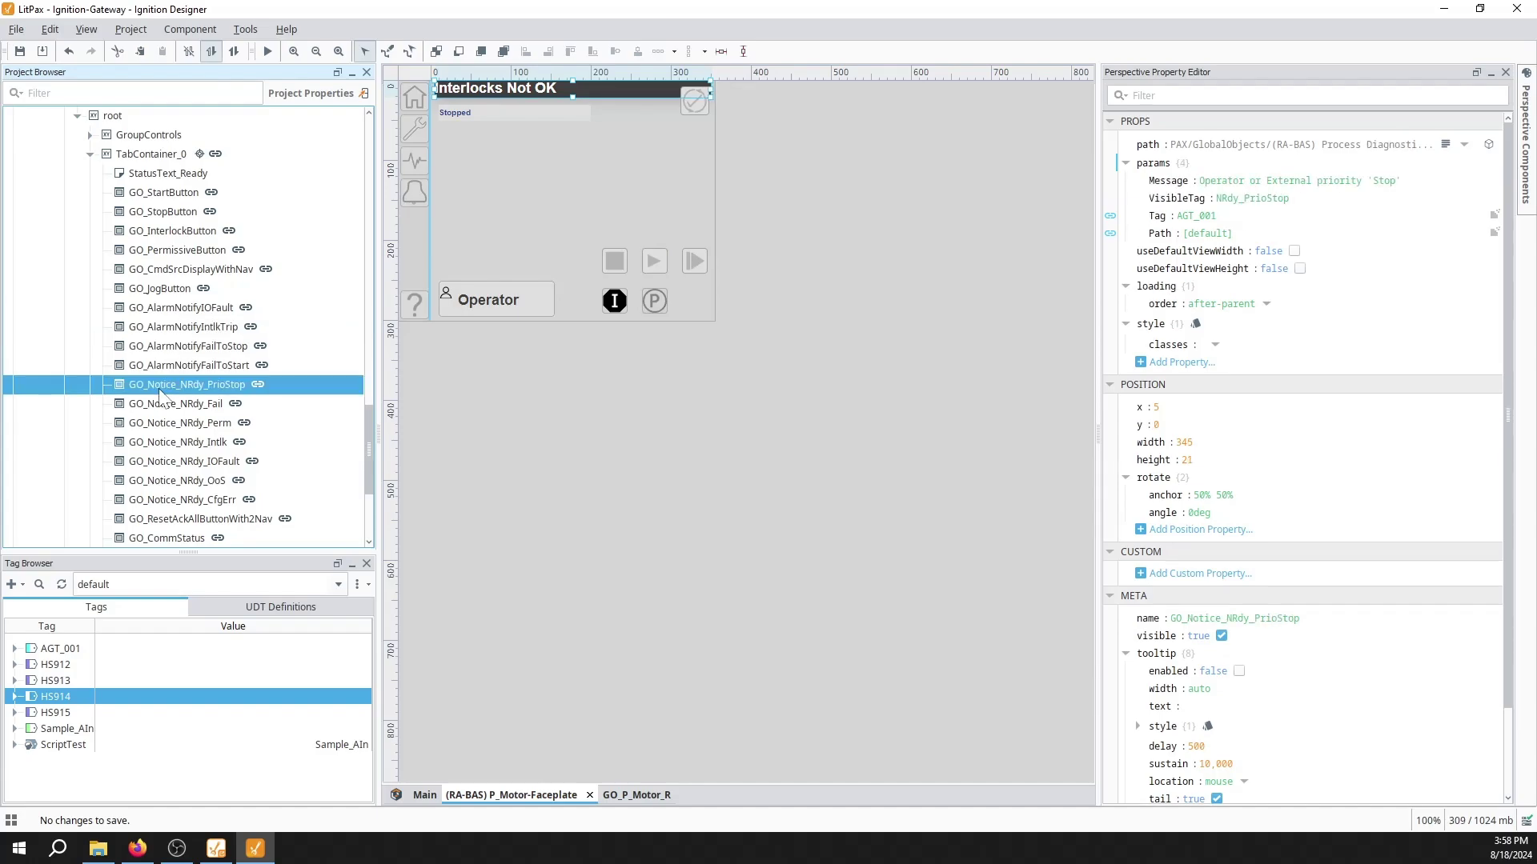
Open the GO_Notice_xxx view embedded by the priority stop notice and examine the text binding of its NRdy_Reason label
left_click(1489, 146)
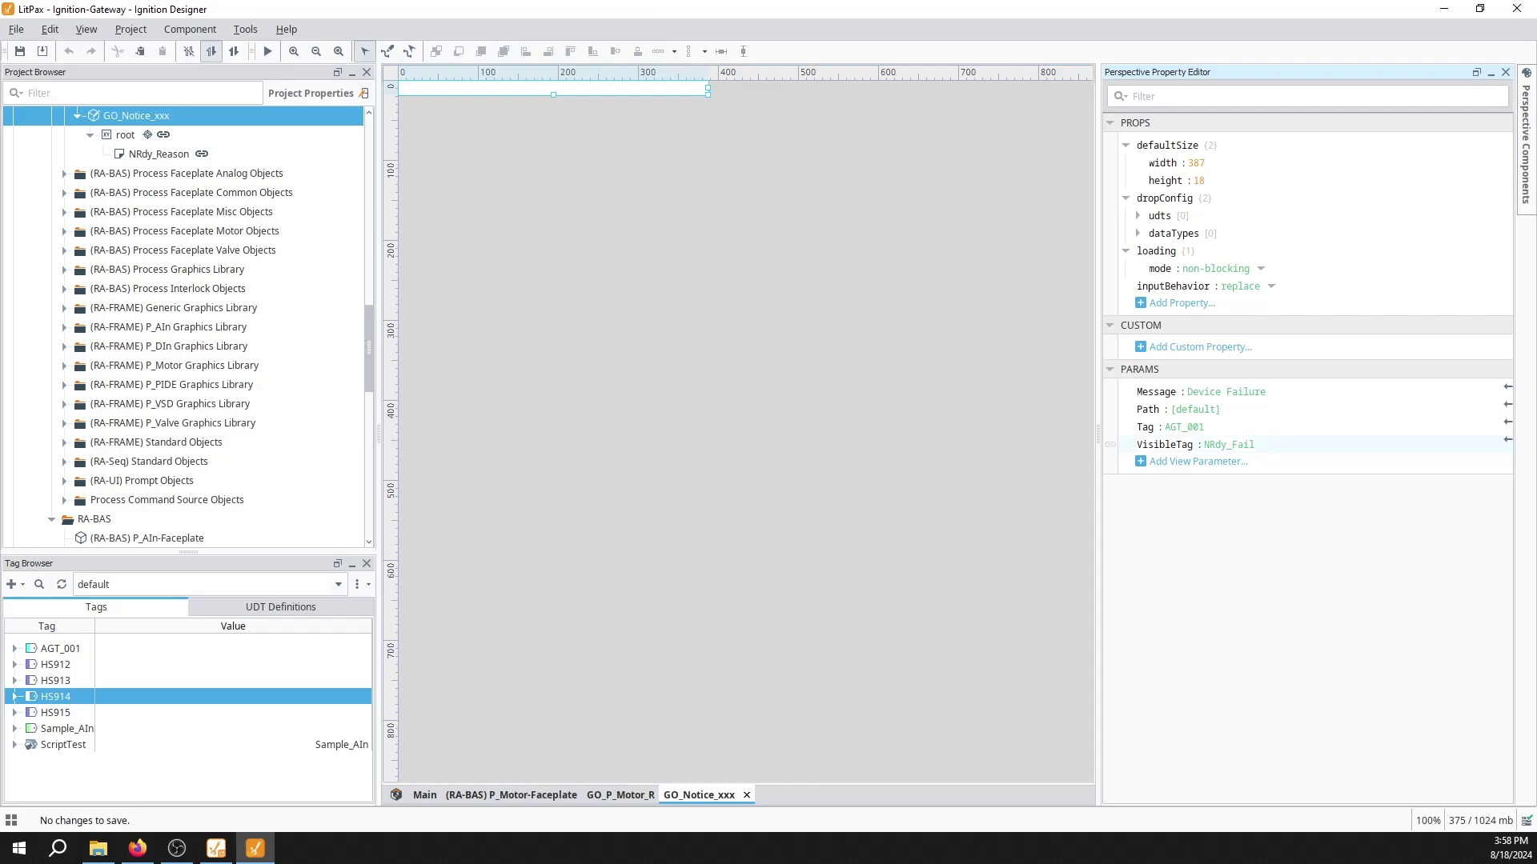
left_click(512, 88)
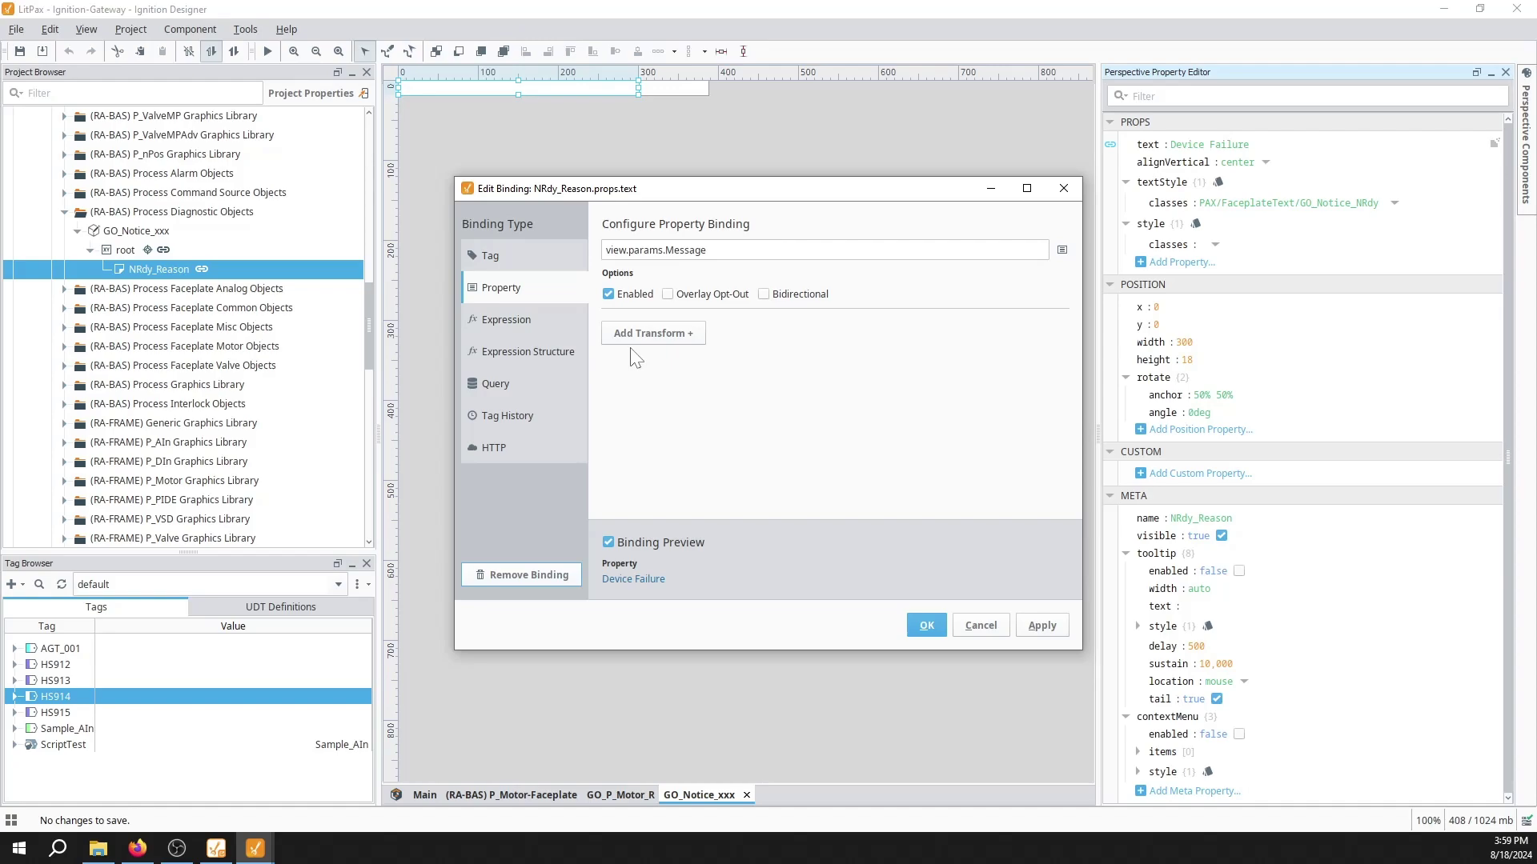
key("Escape")
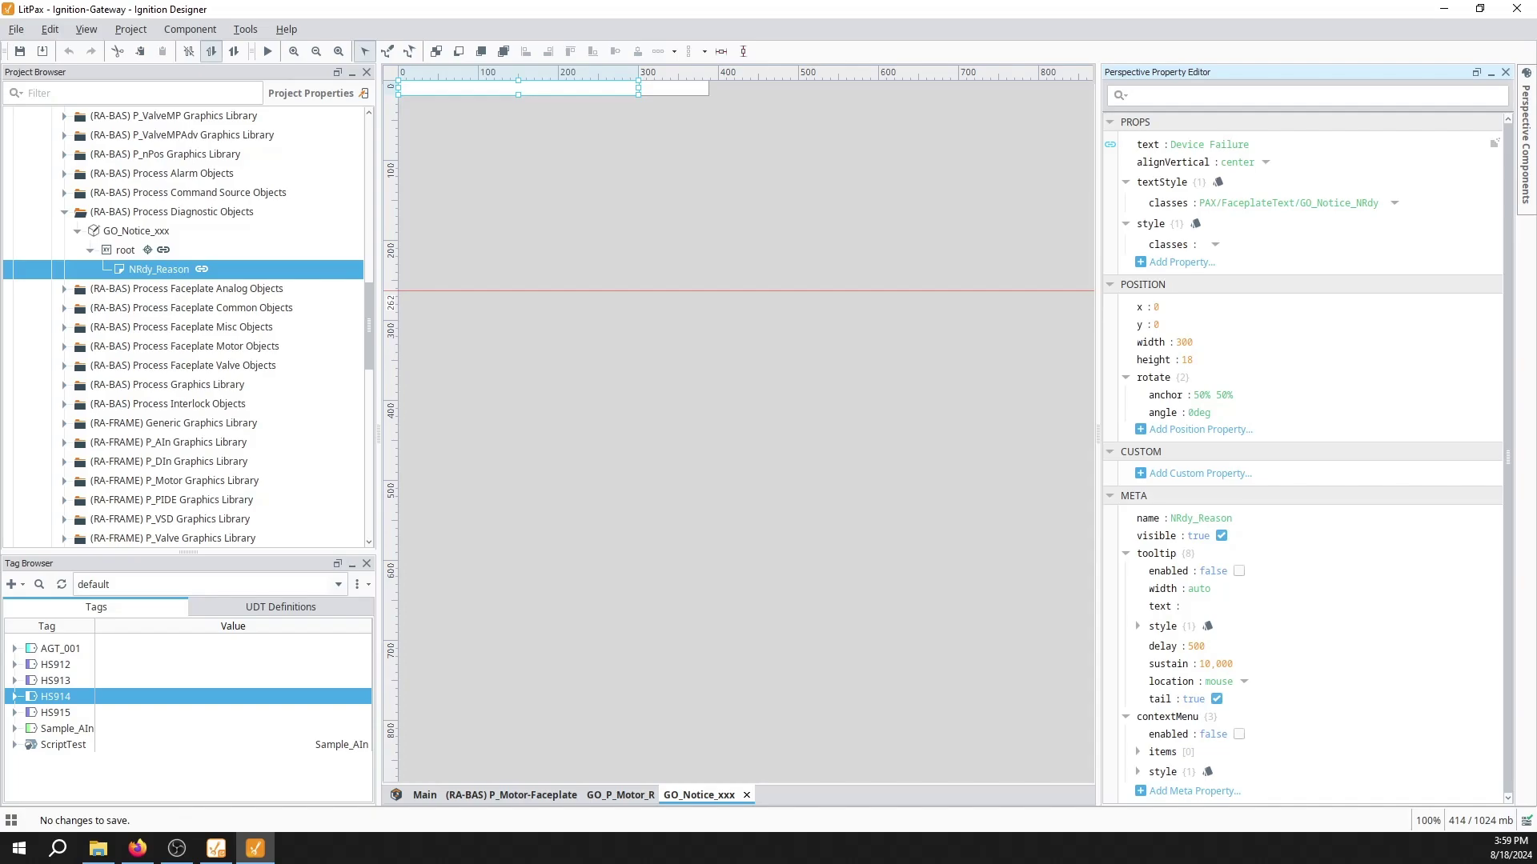
Review the Message, Tag and VisibleTag parameters of the GO_Notice_xxx view, and close the view
left_click(135, 231)
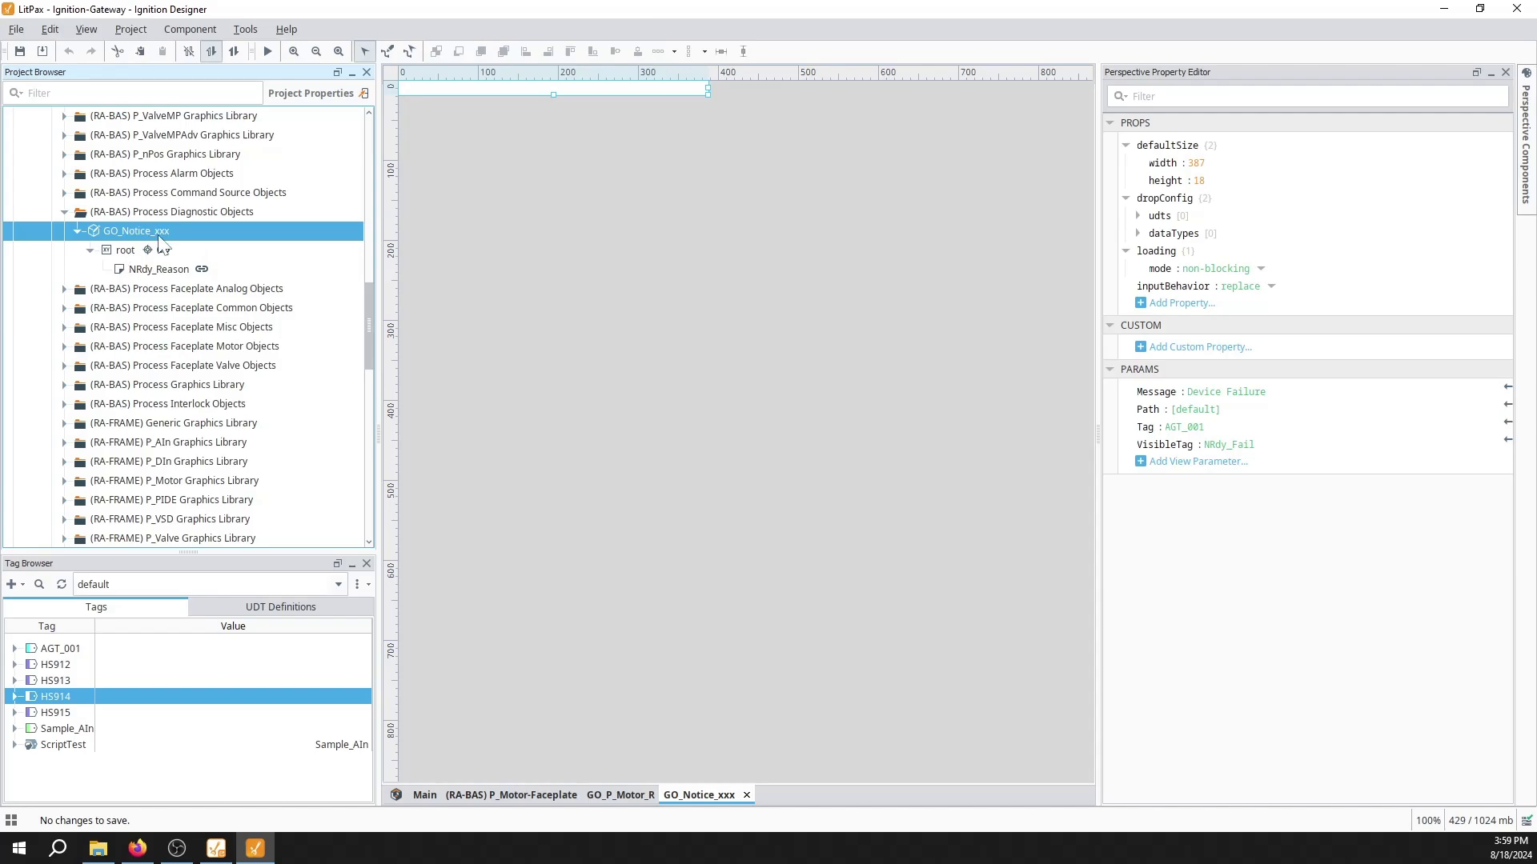
left_click(1226, 391)
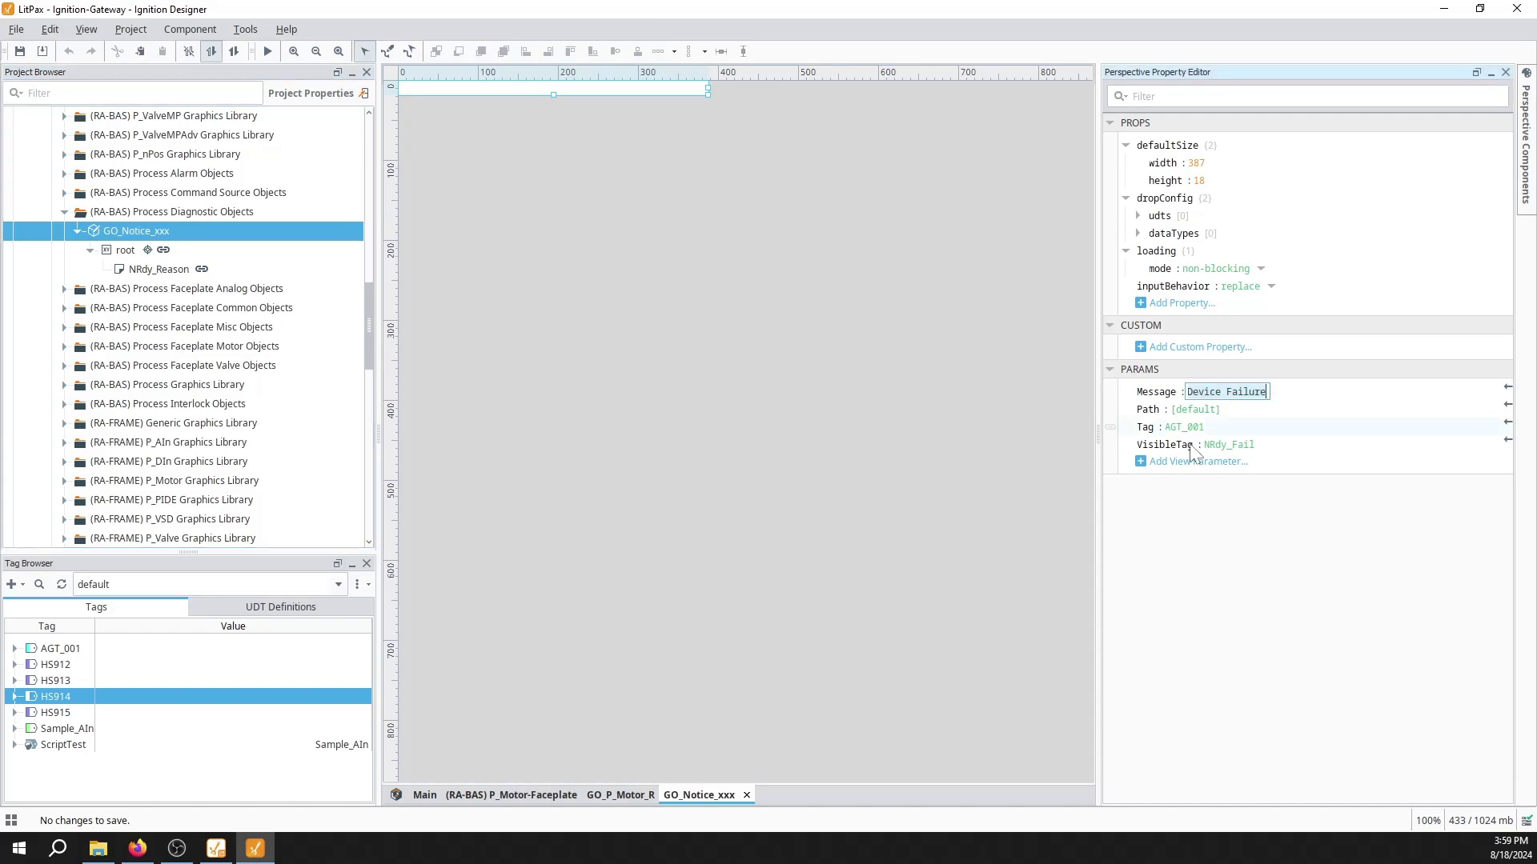
left_click(87, 273)
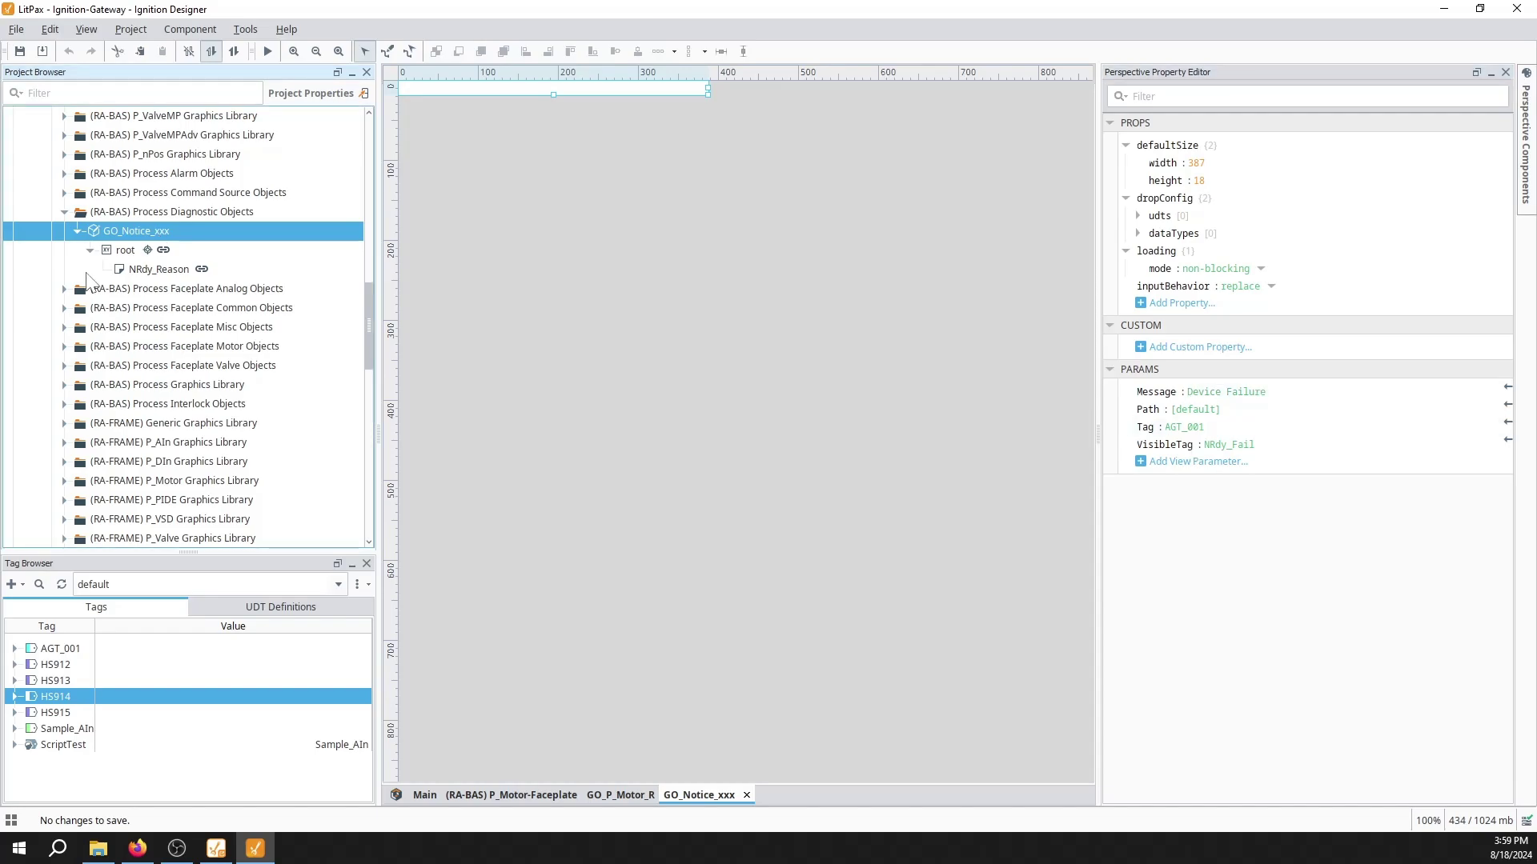
scroll(128, 320, "down", 12)
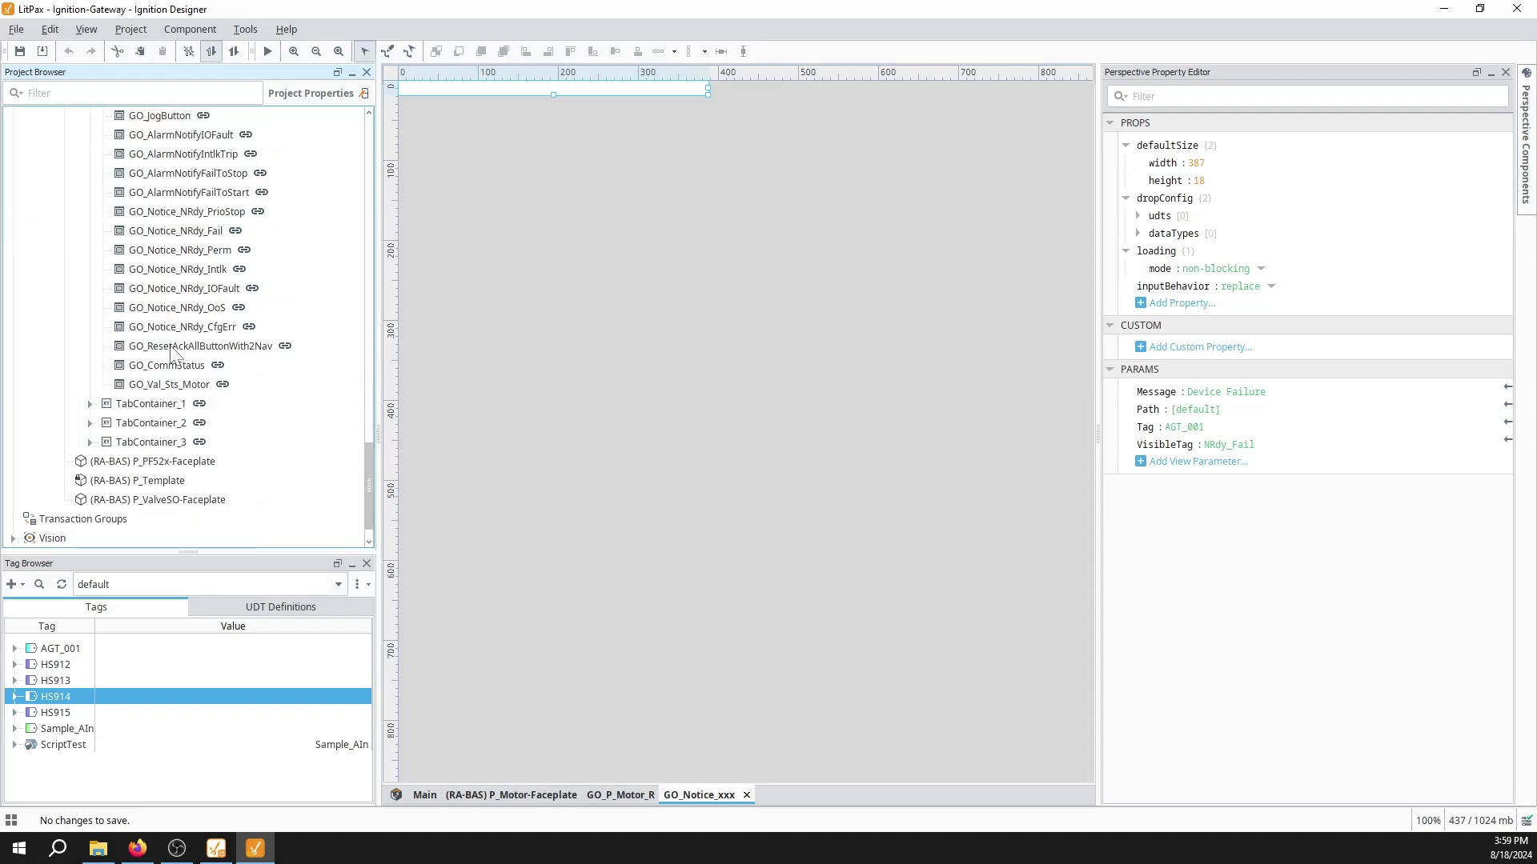
left_click(745, 795)
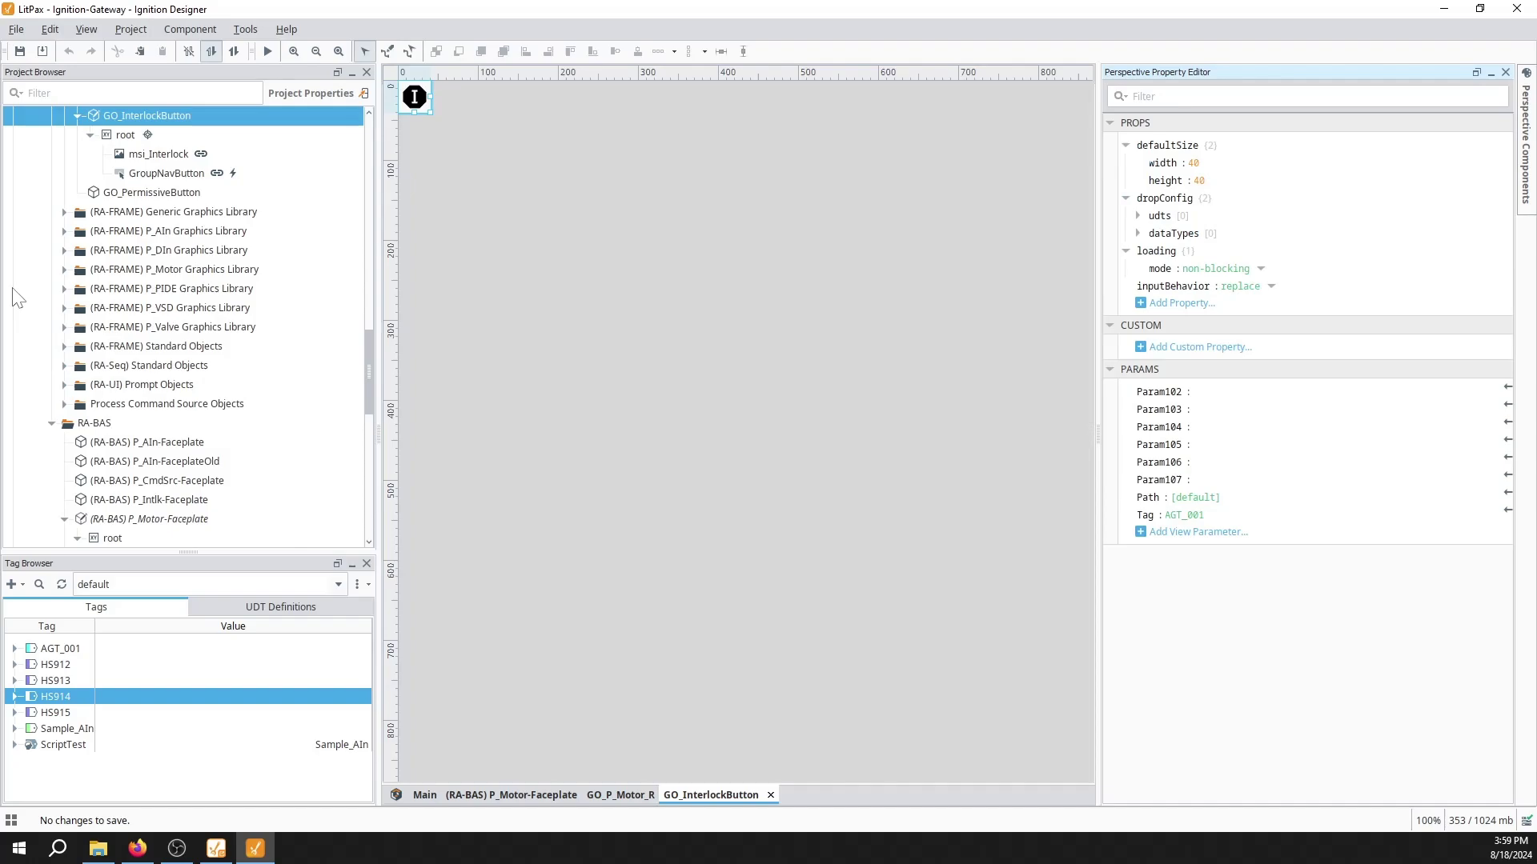
Inspect the GroupNavButton and msi_Interlock components of the GO_InterlockButton view
scroll(94, 247, "up", 2)
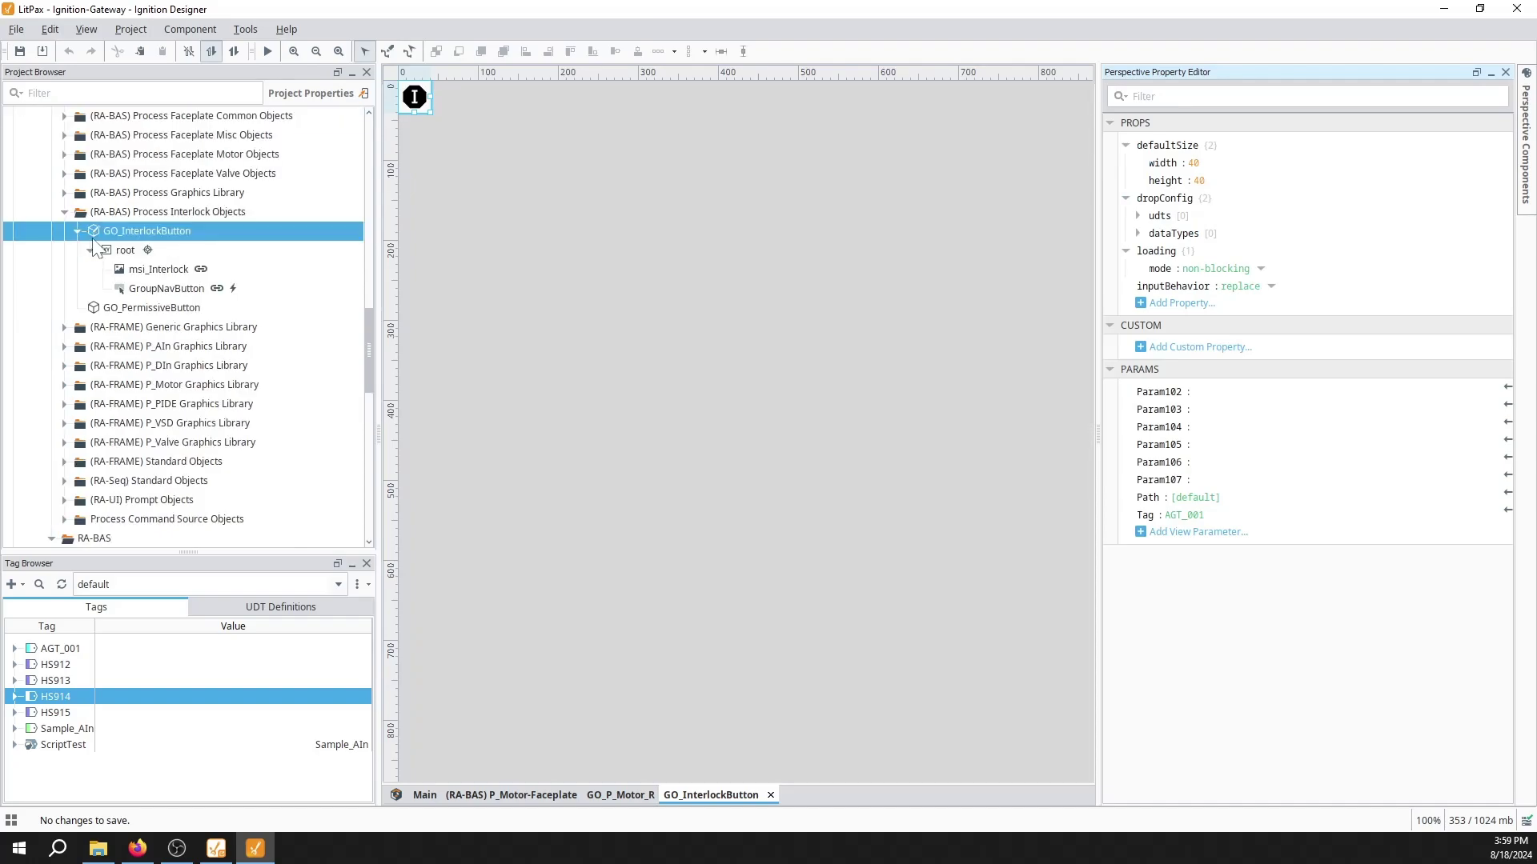
left_click(166, 288)
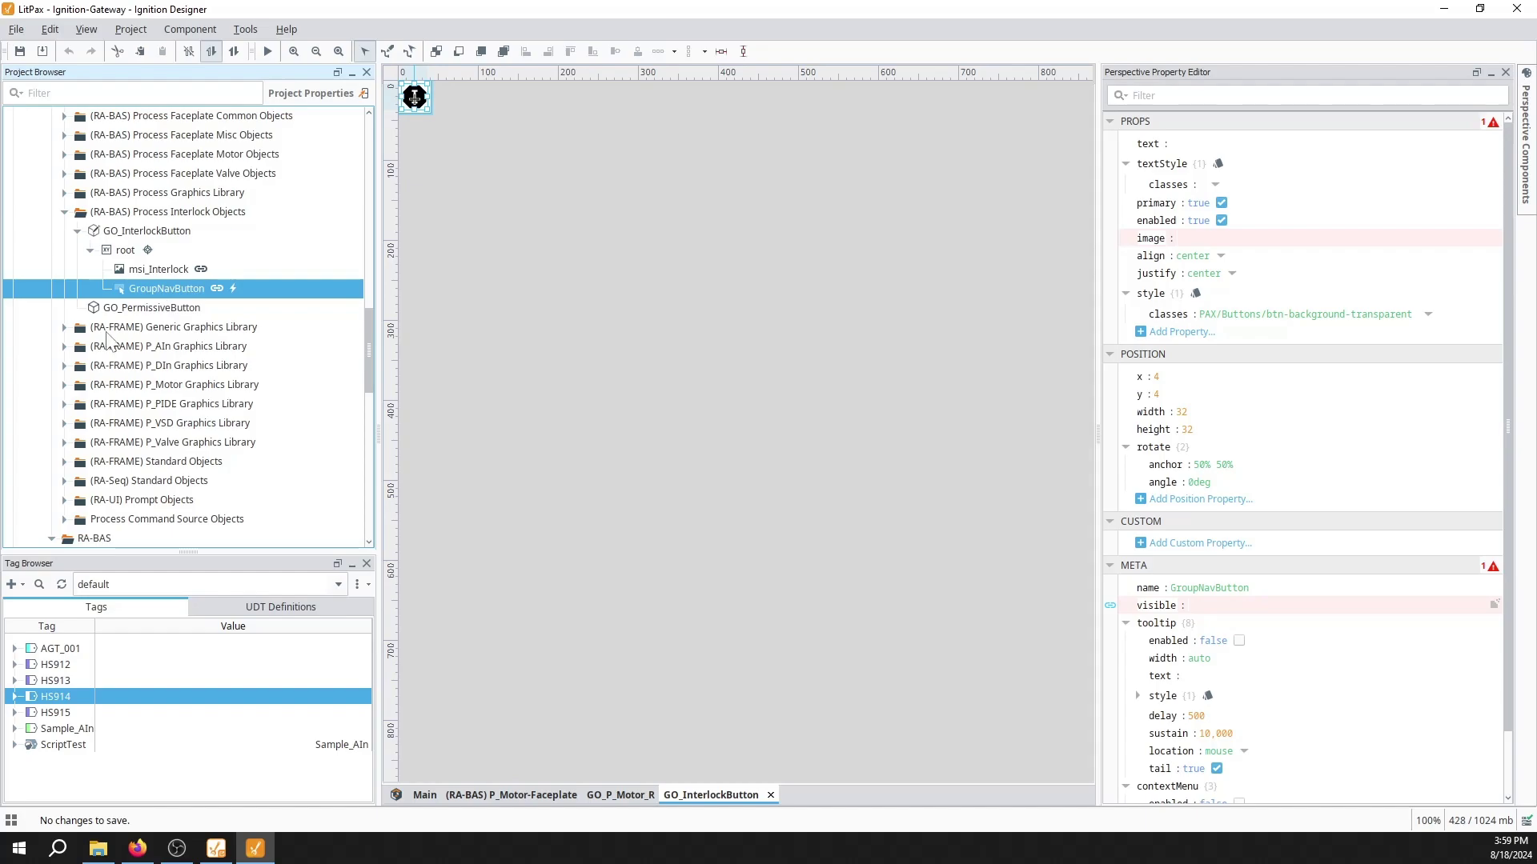
key("Up")
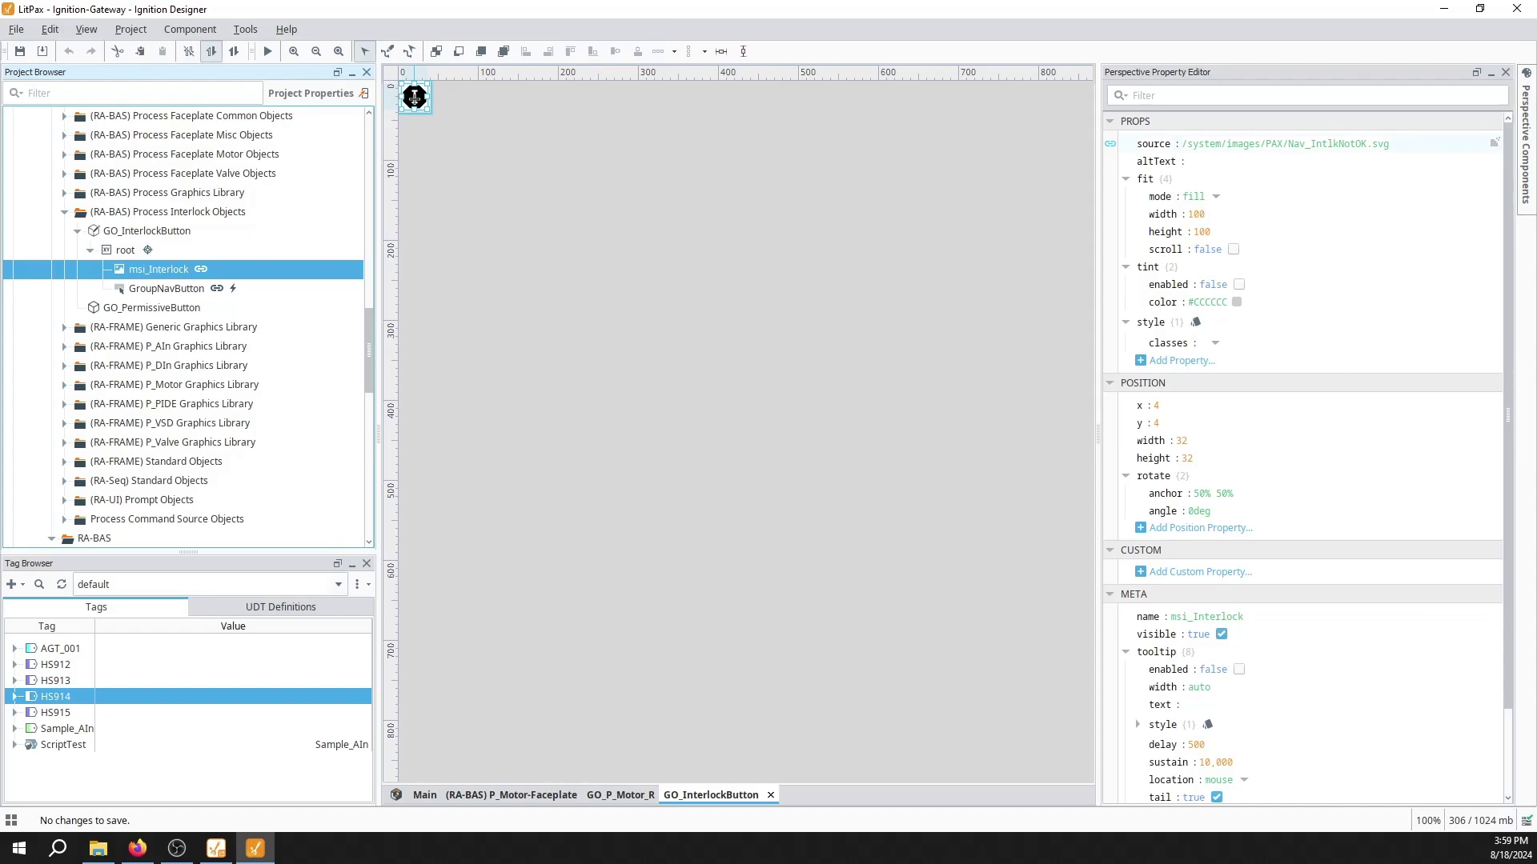
Examine the expression binding on msi_Interlock's source property, with its commented original logic and converted expression
left_click(1110, 144)
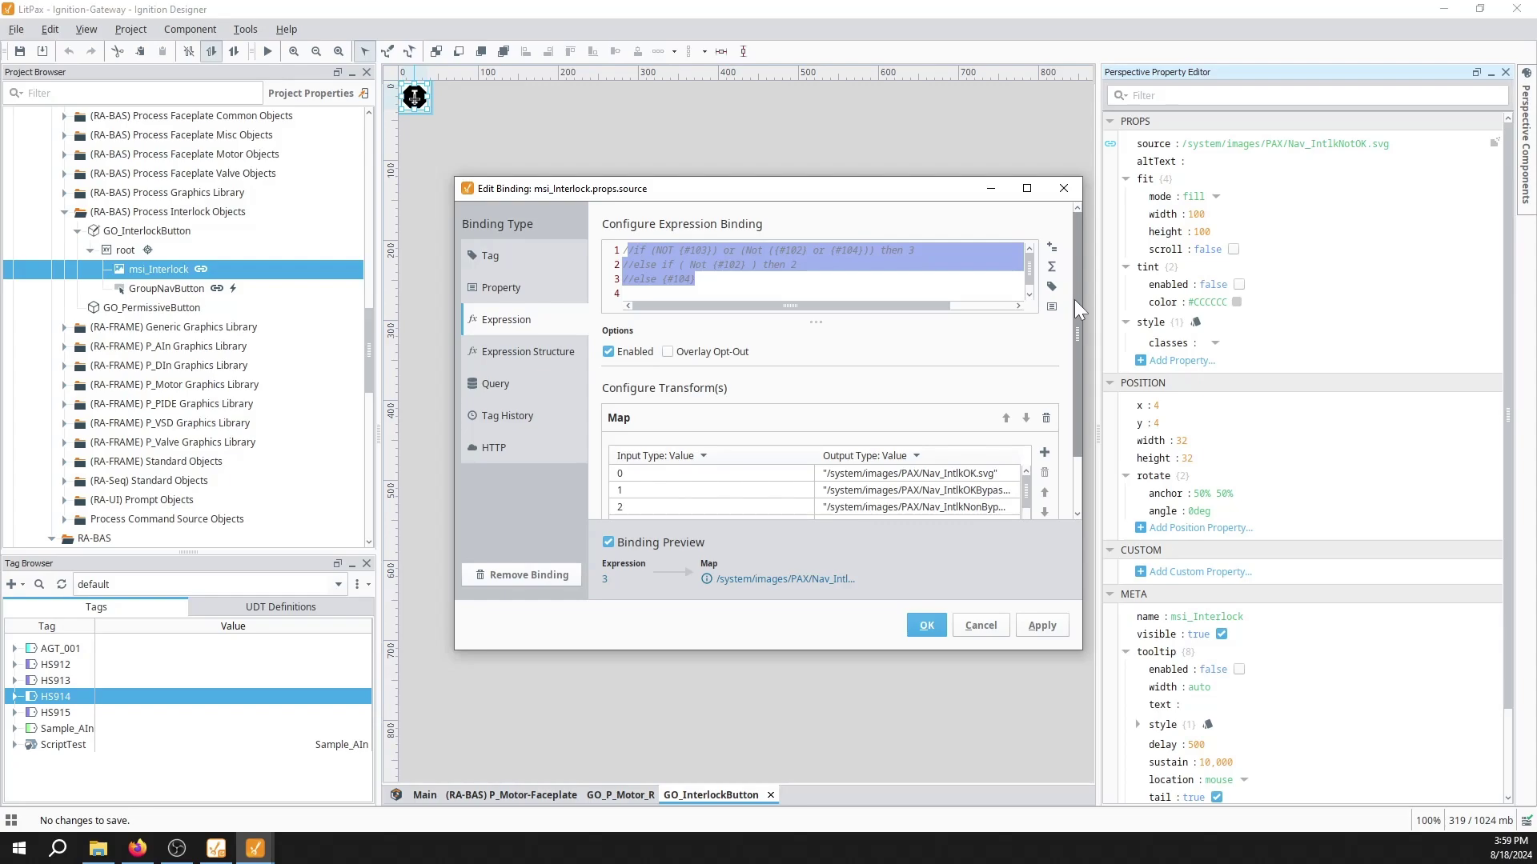
key("ctrl+v")
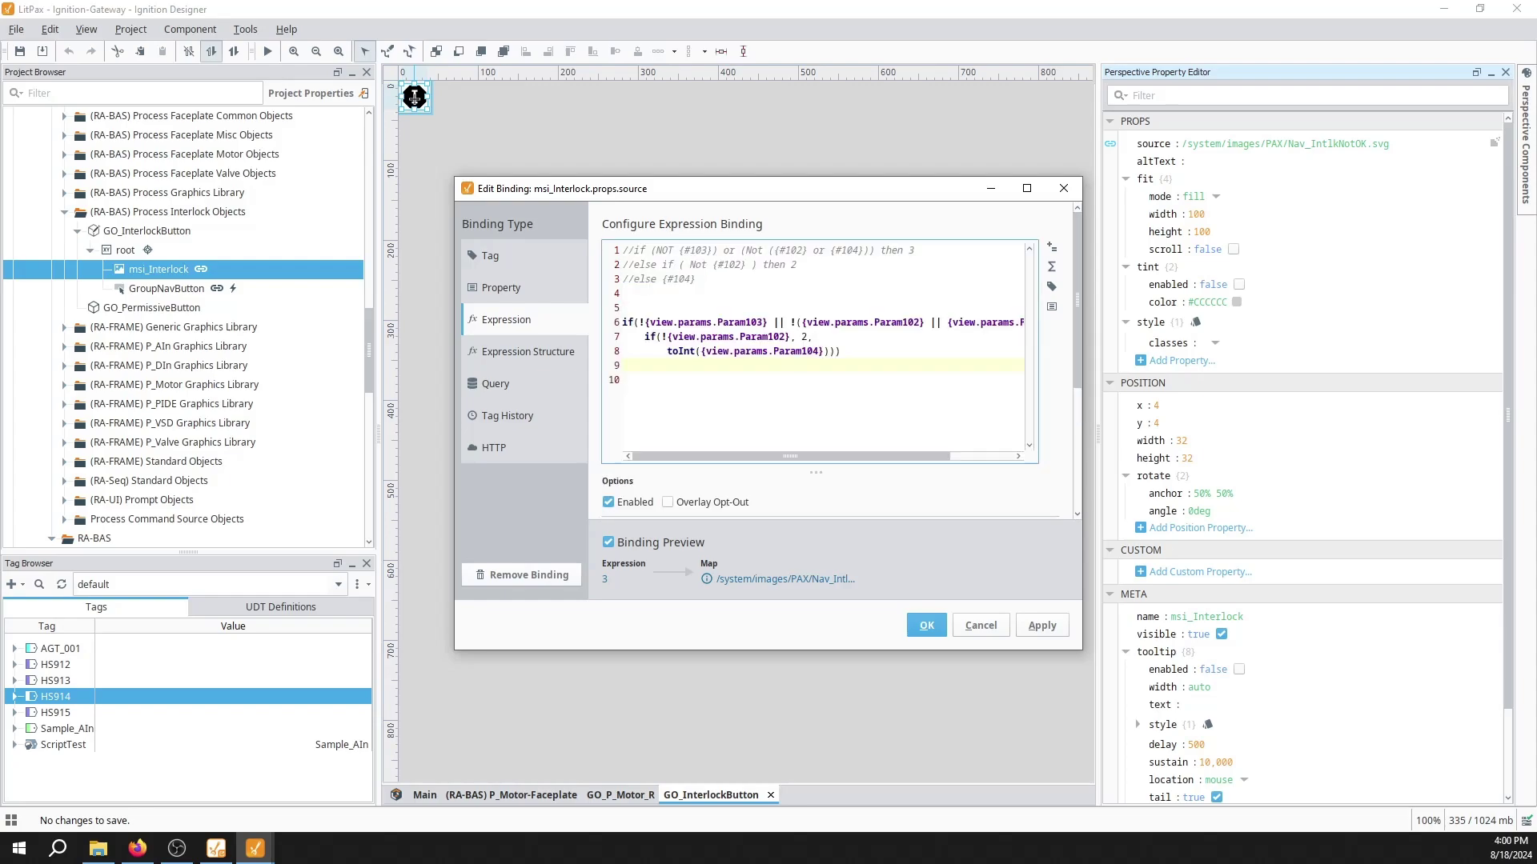
left_click(622, 379)
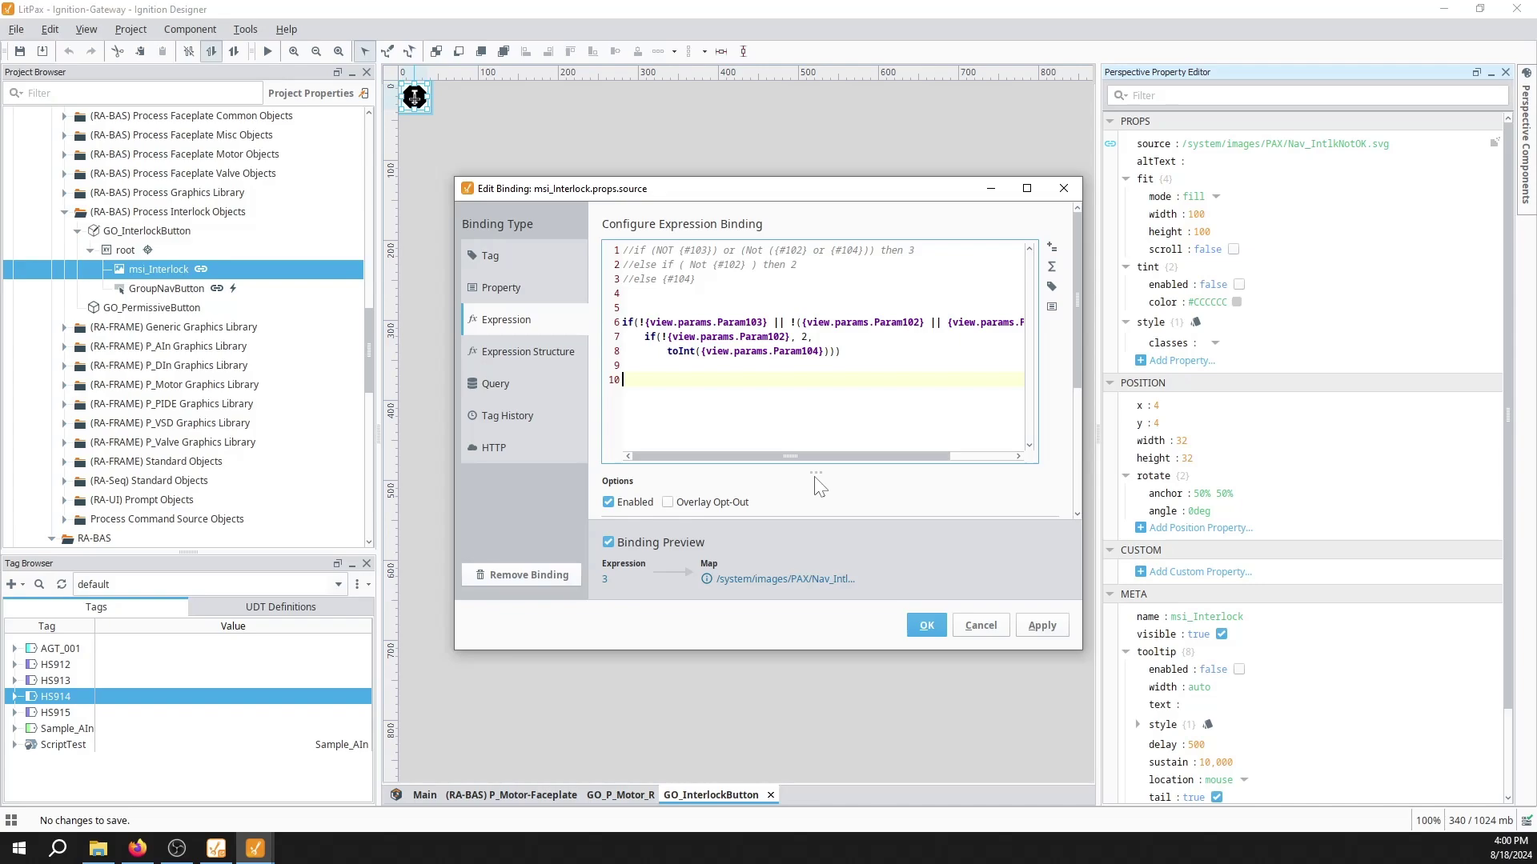
left_click_drag(817, 485, 736, 416)
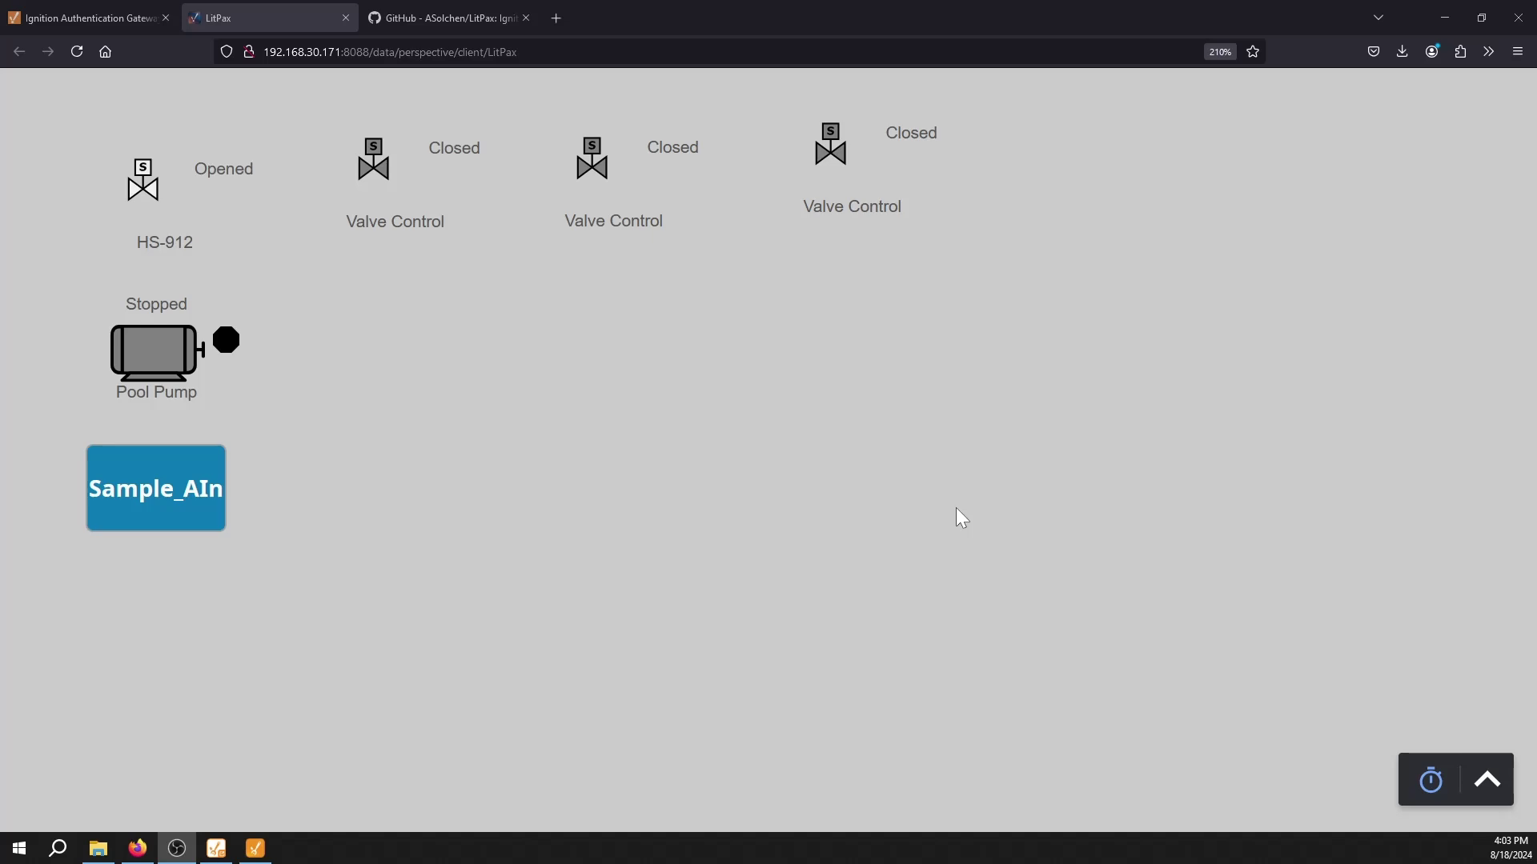
Show the LitPax GitHub repository in the browser and review its file list, README screenshot and gateway restore instructions
left_click(493, 16)
scroll(488, 312, "up", 5)
mouse_move(155, 202)
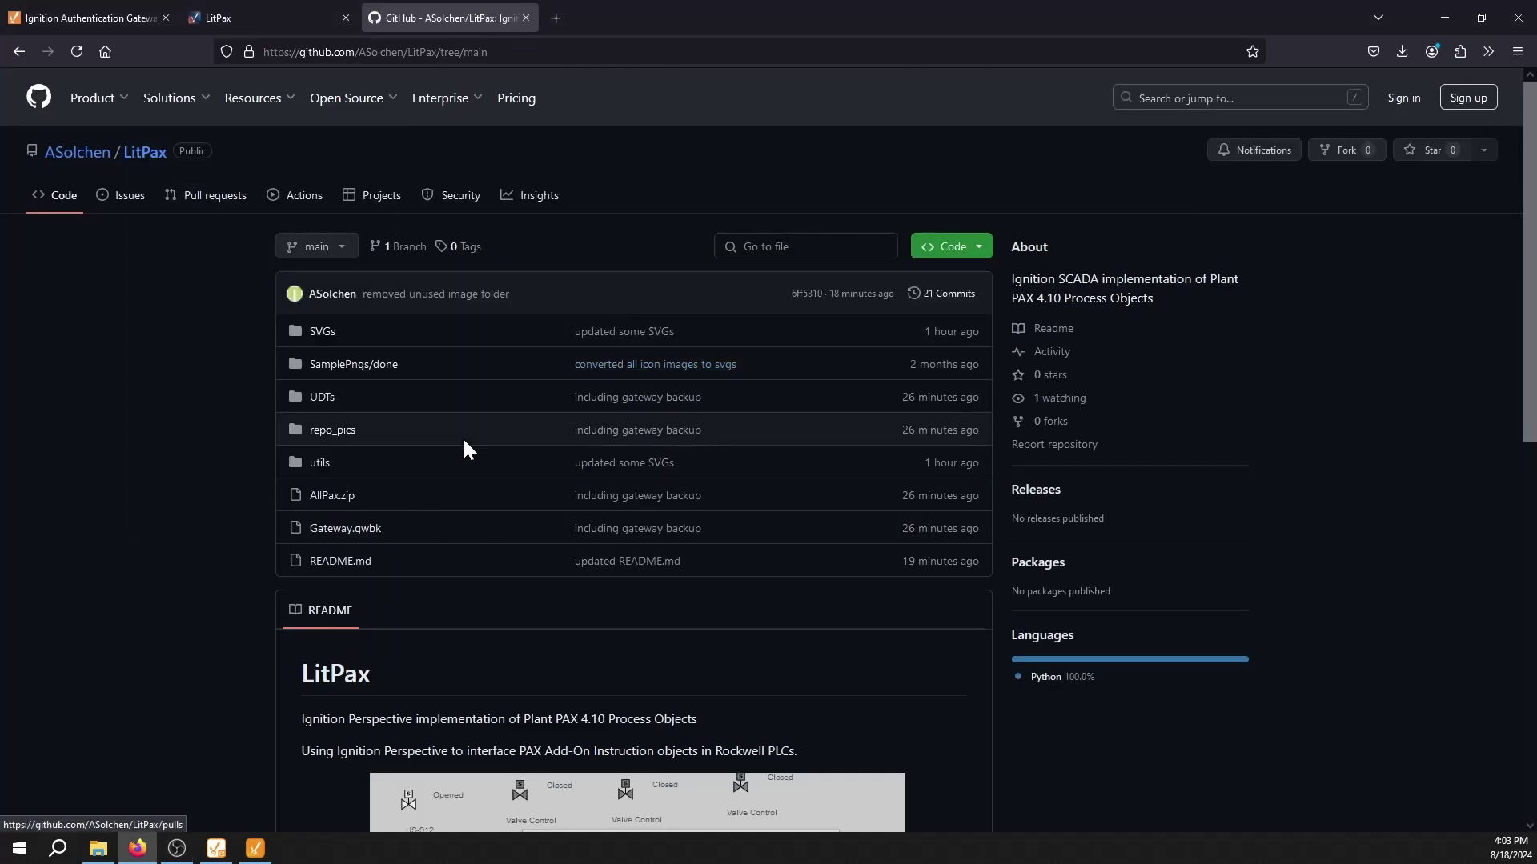
scroll(472, 645, "down", 3)
scroll(448, 624, "up", 3)
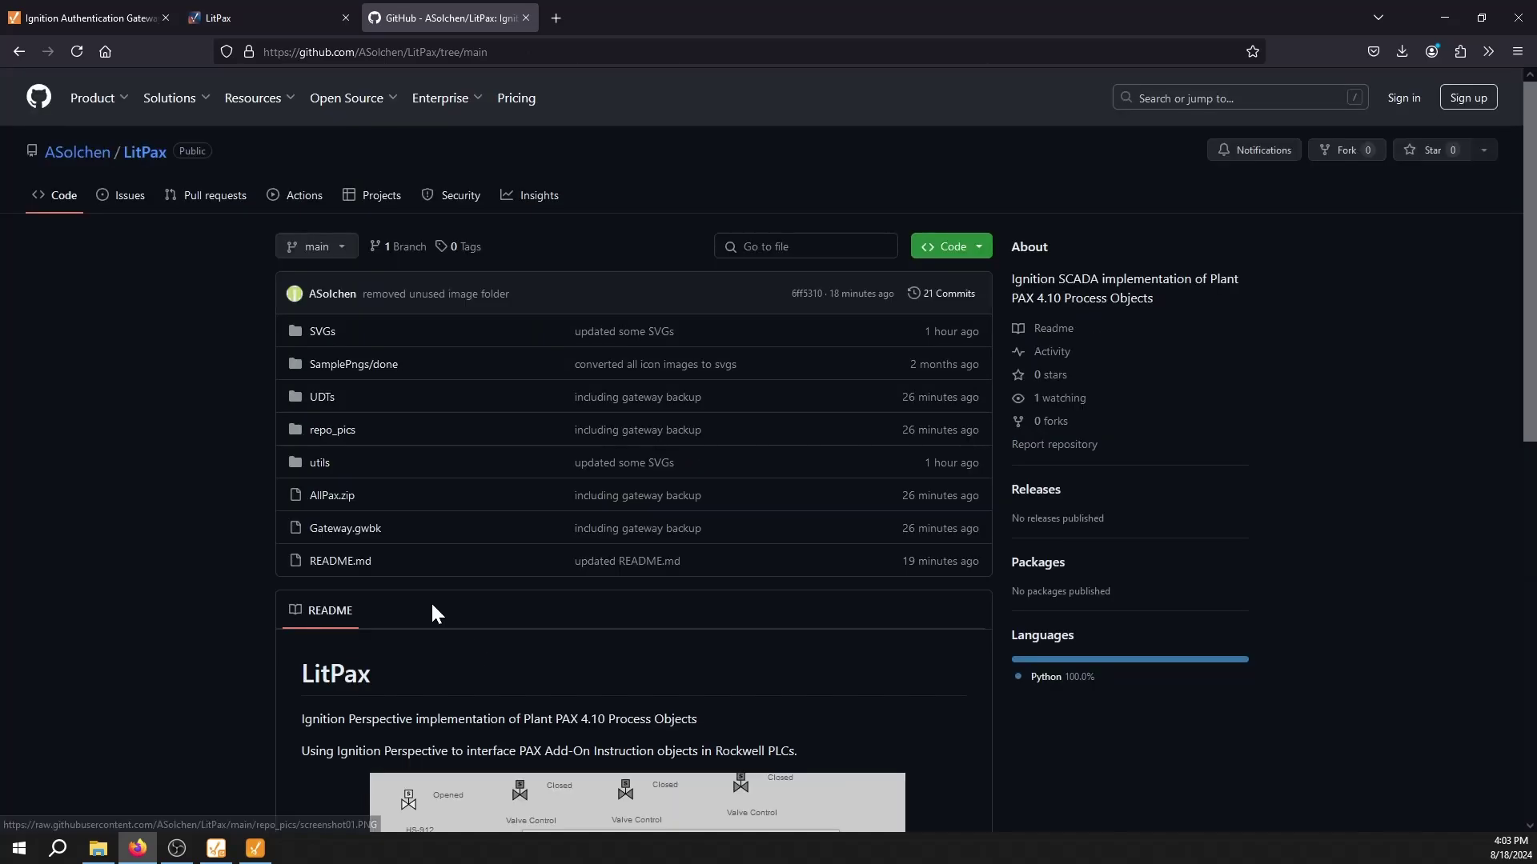
scroll(471, 644, "down", 5)
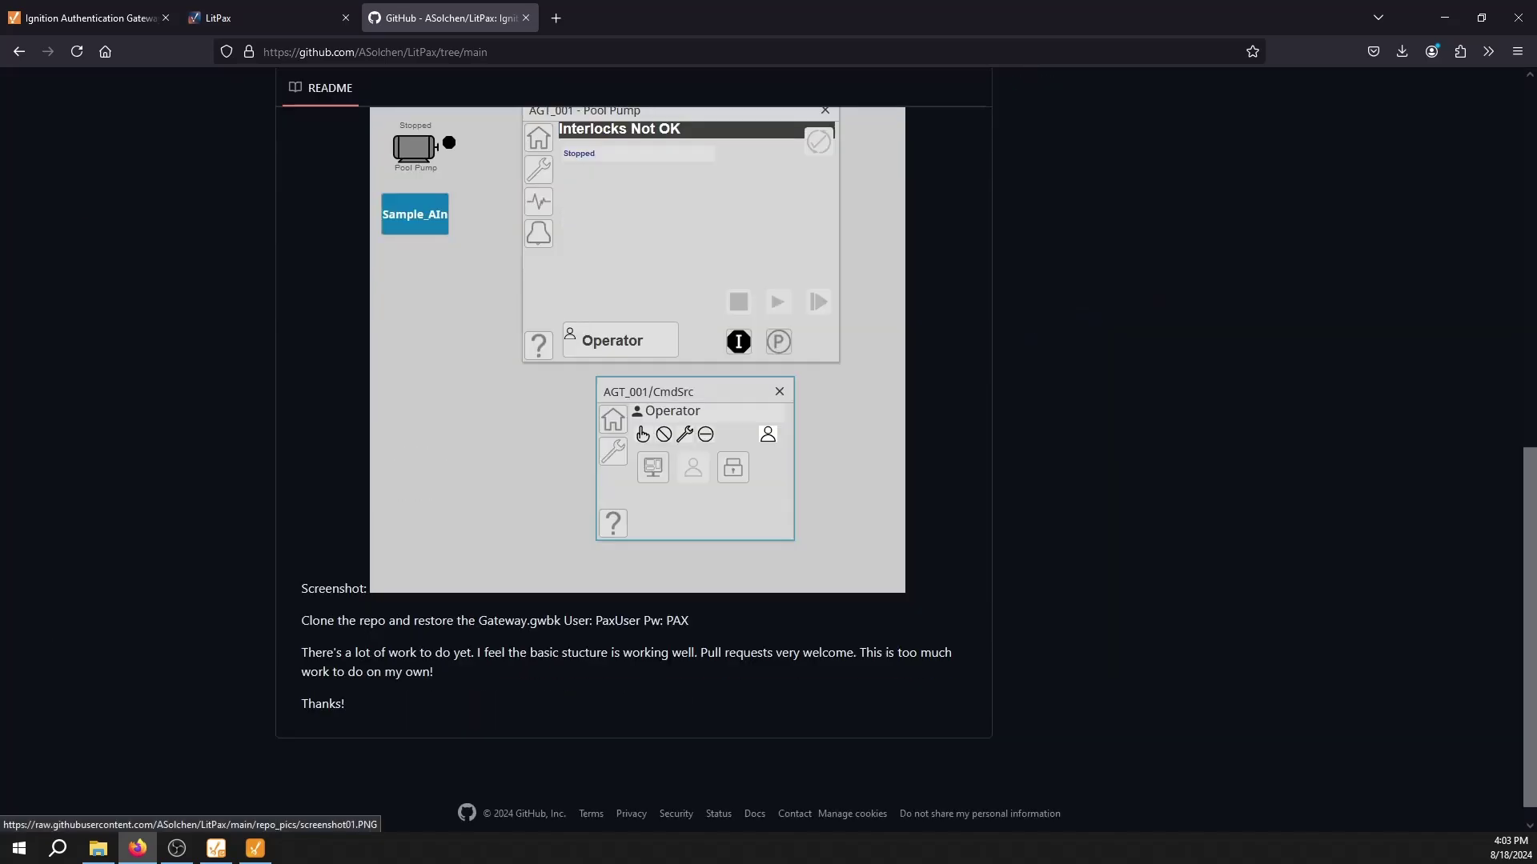
scroll(431, 648, "up", 3)
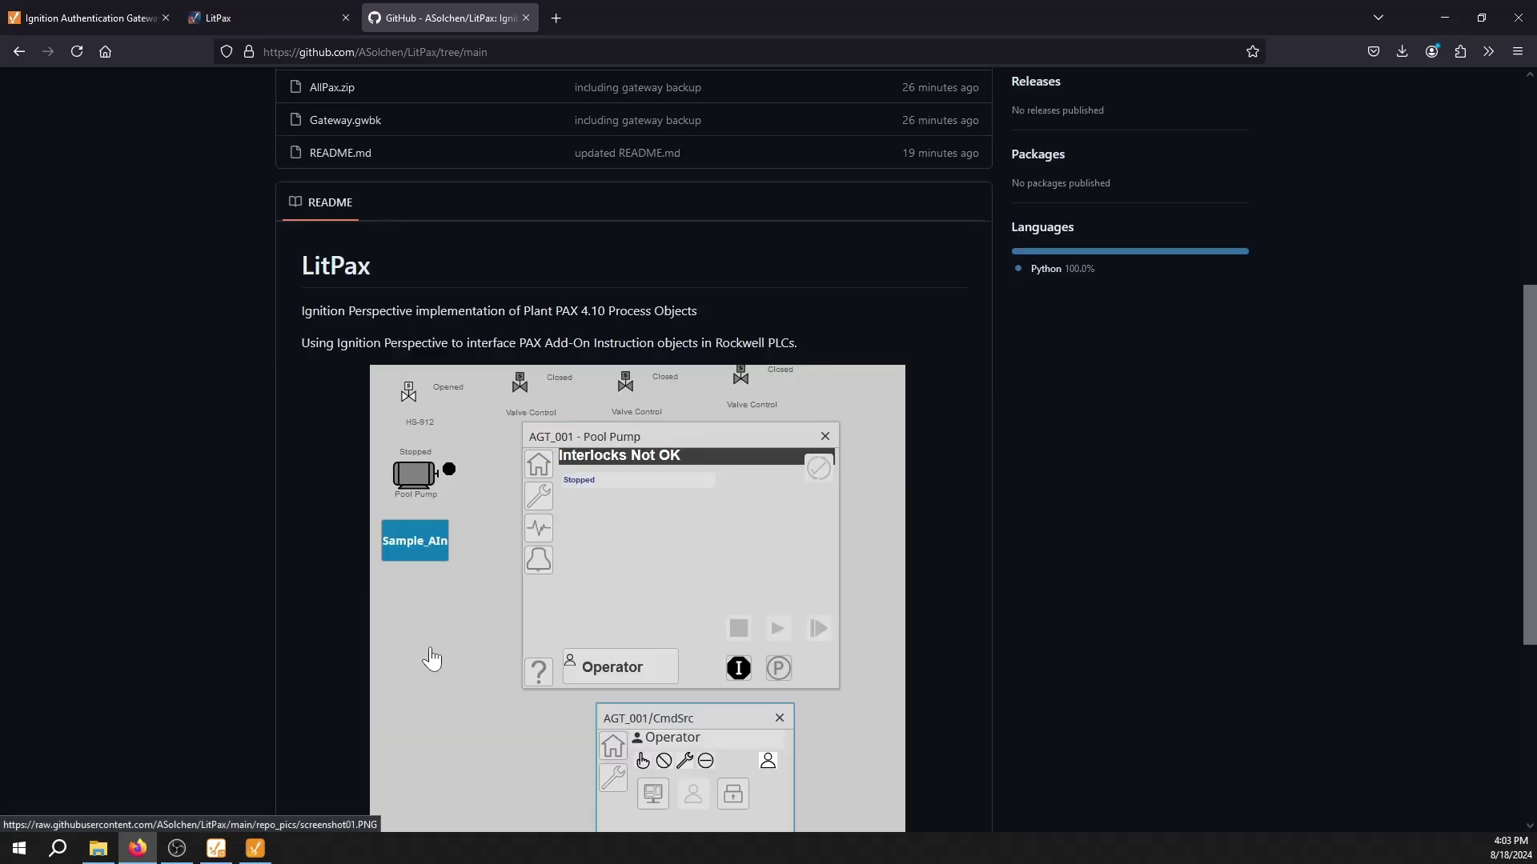
scroll(424, 660, "up", 3)
scroll(410, 662, "down", 2)
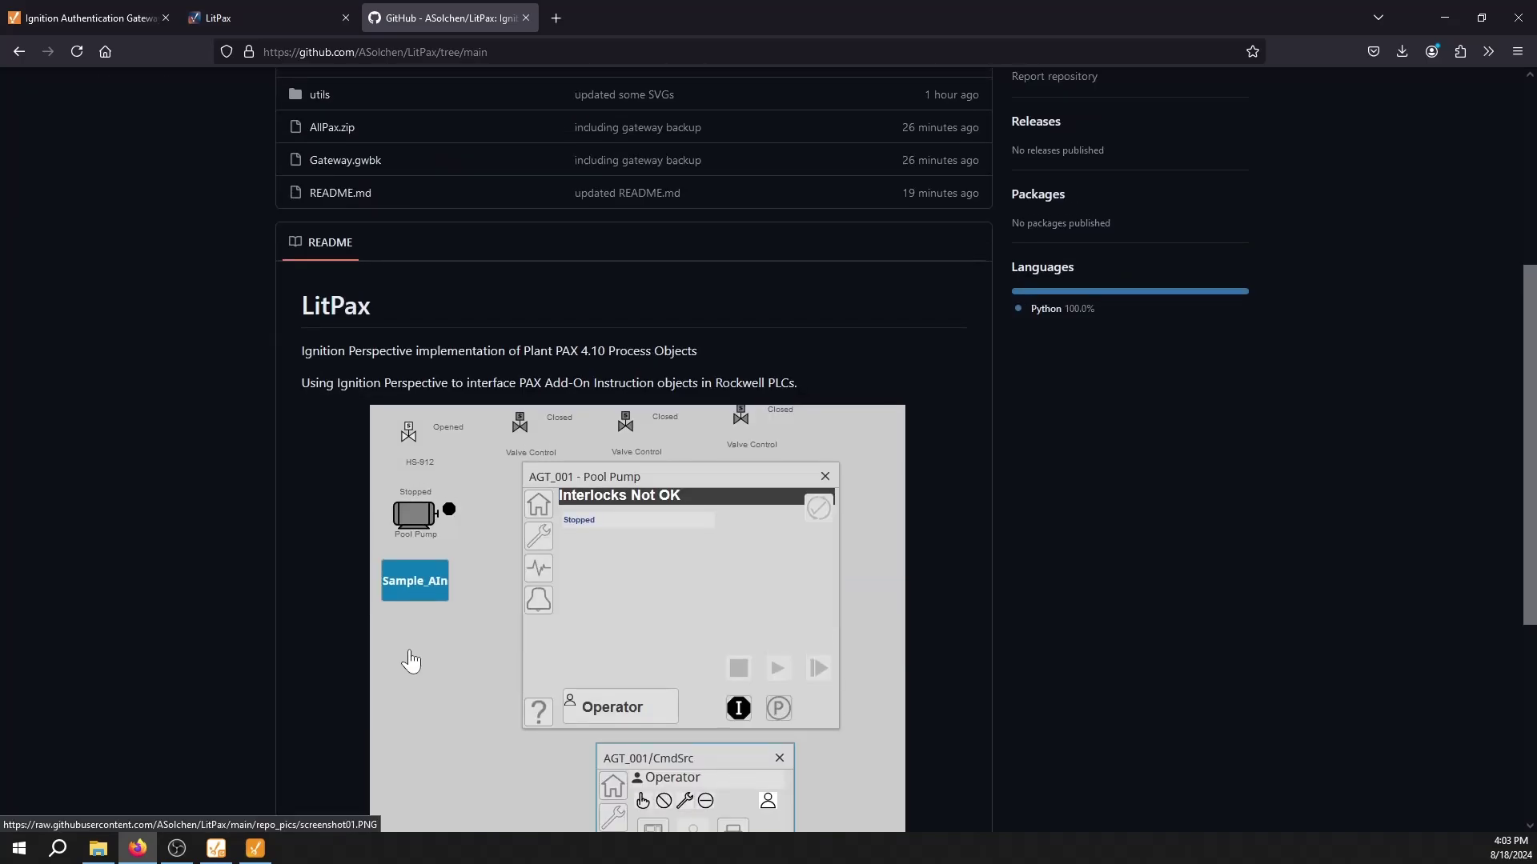
scroll(409, 654, "up", 5)
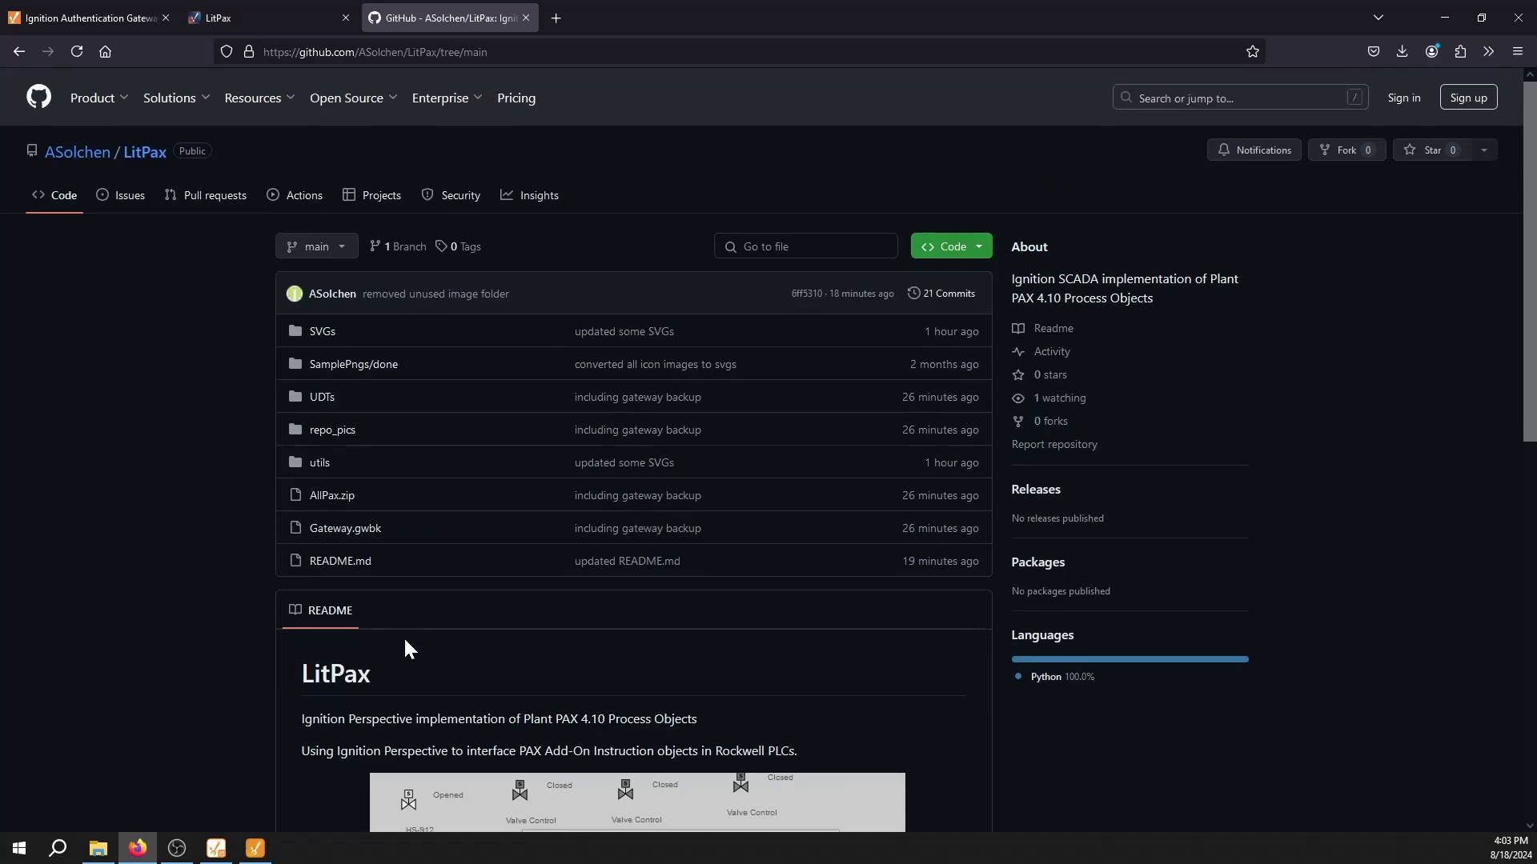
scroll(589, 701, "down", 10)
scroll(588, 696, "up", 4)
scroll(588, 701, "down", 4)
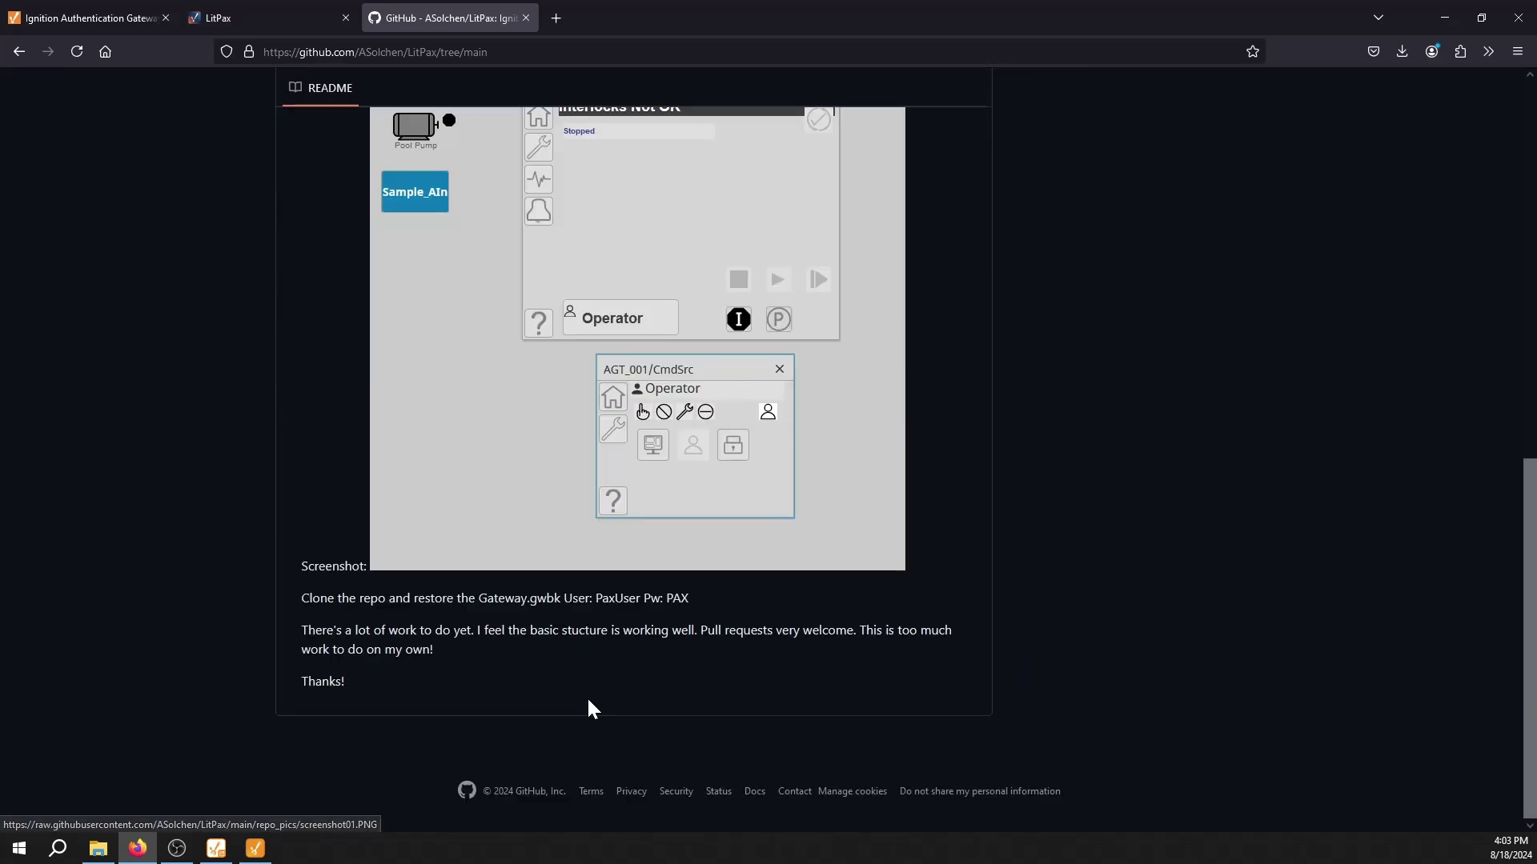
scroll(588, 696, "up", 10)
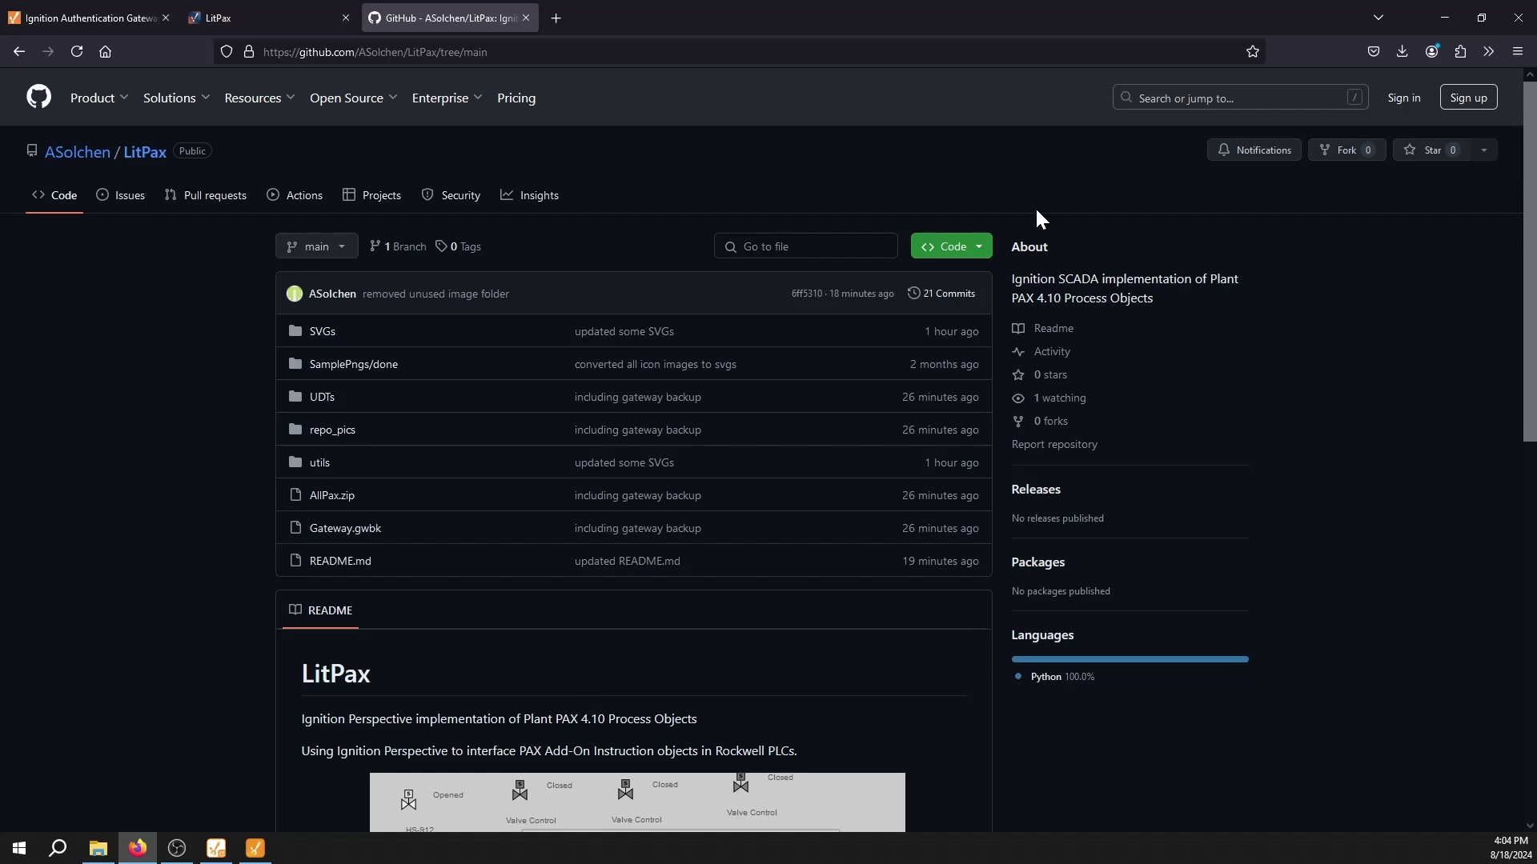
scroll(563, 314, "down", 10)
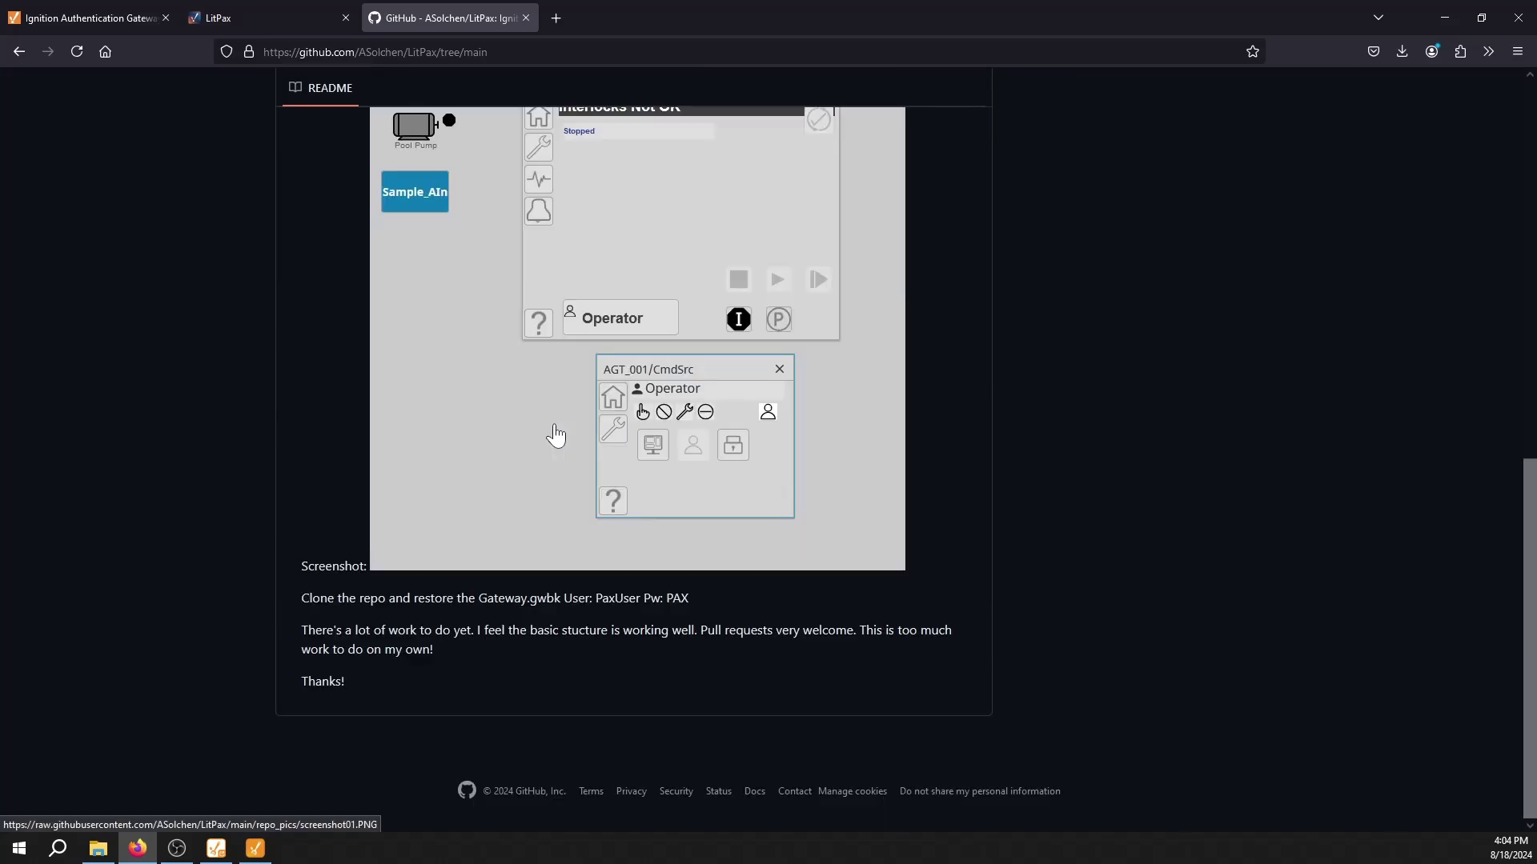
scroll(556, 436, "up", 10)
scroll(542, 531, "down", 10)
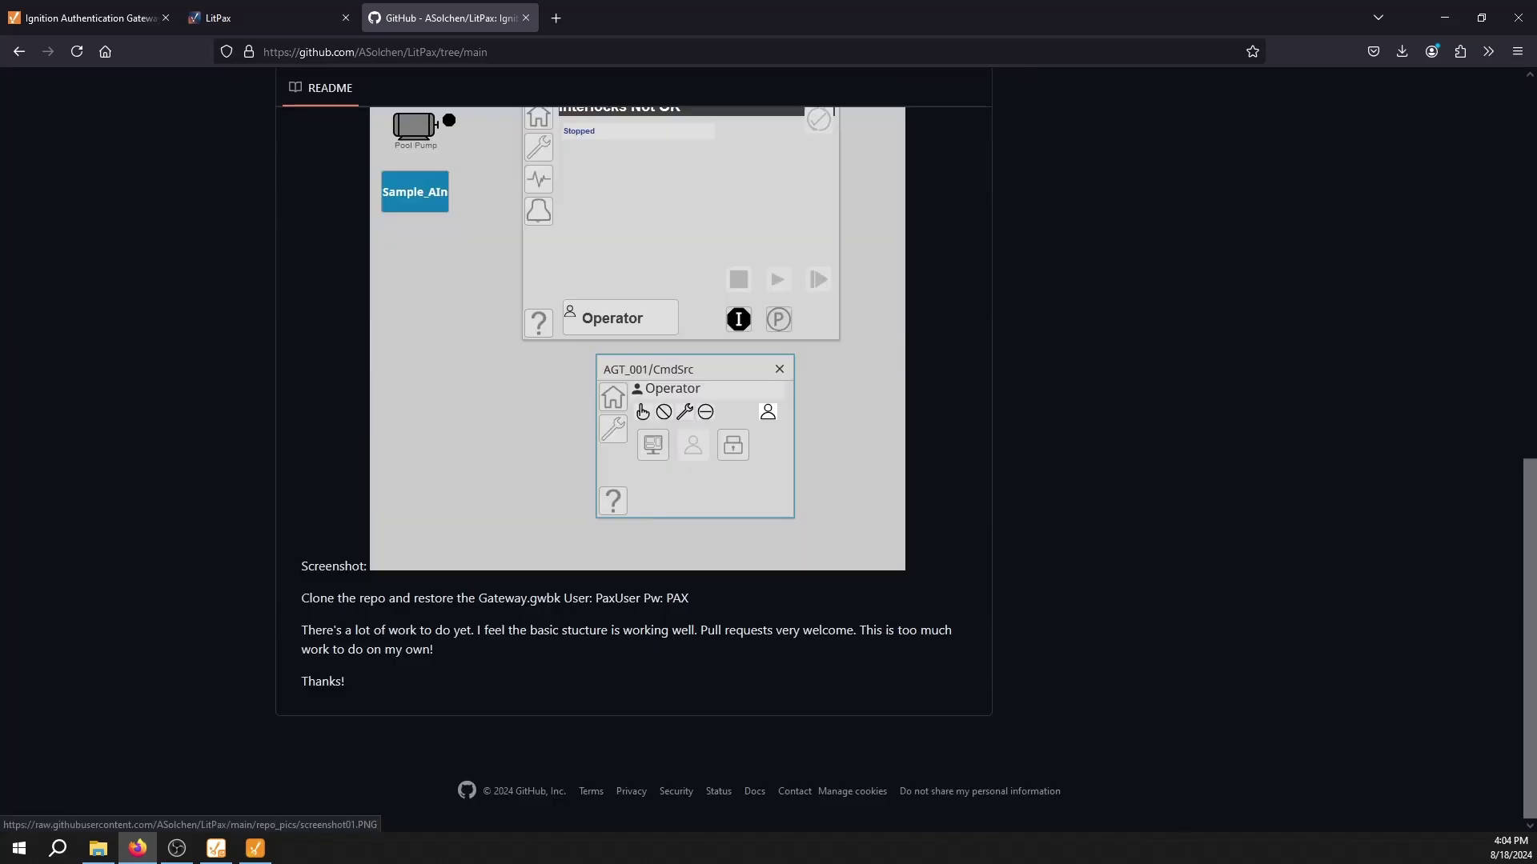
scroll(578, 606, "up", 5)
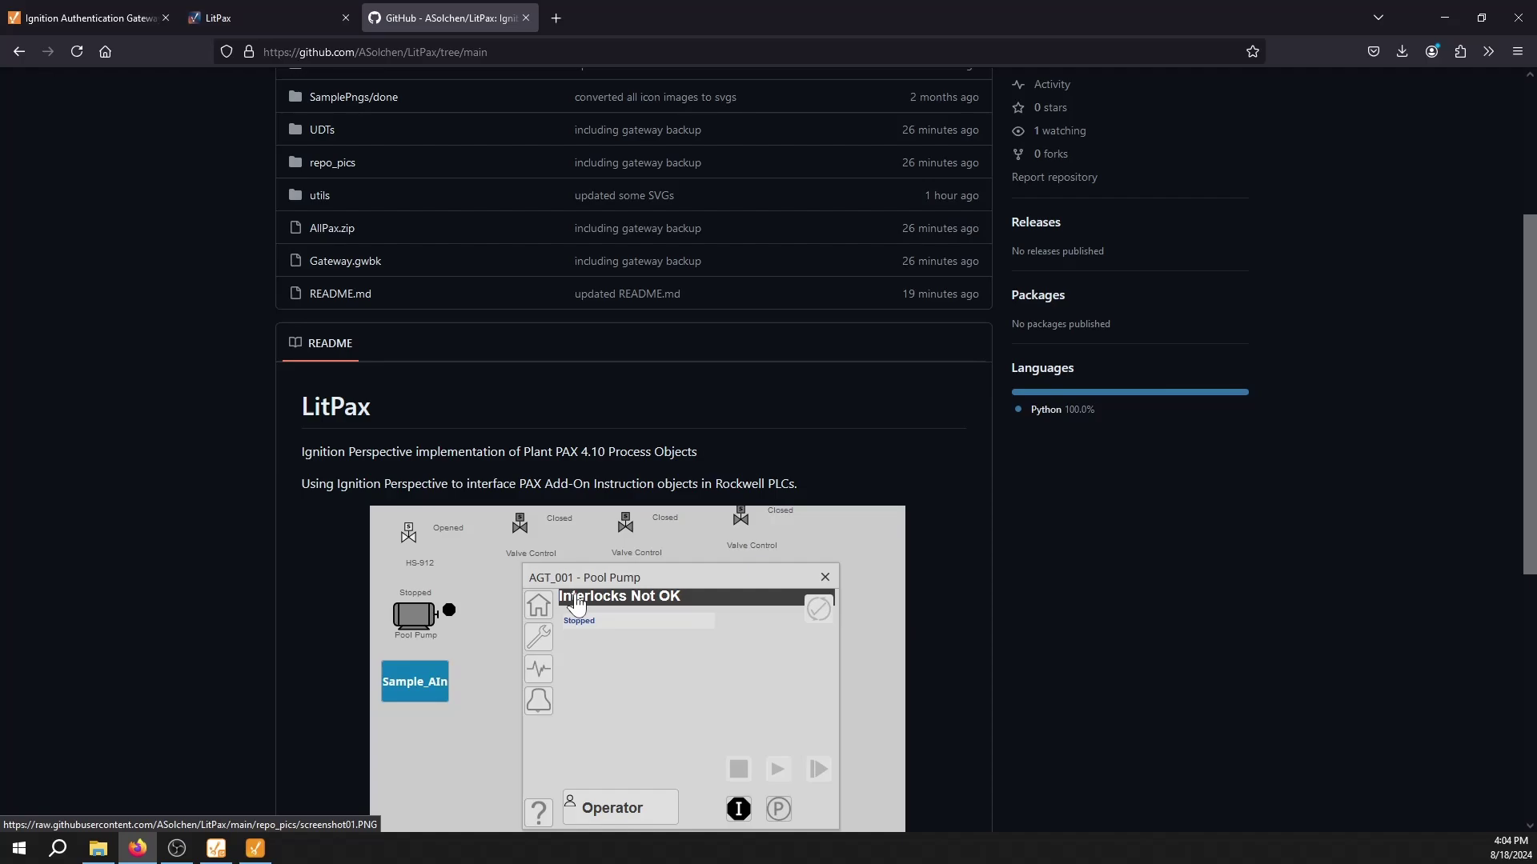